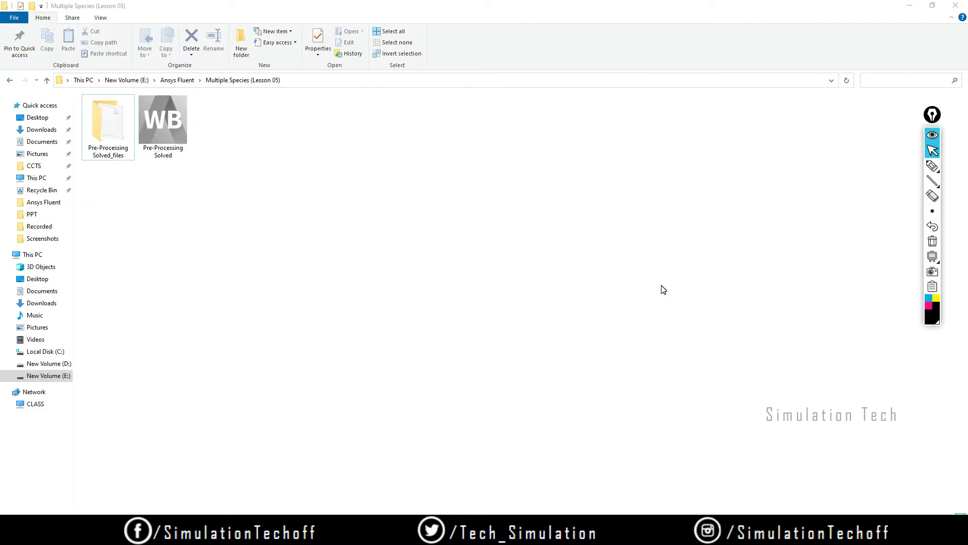
Step: Open the Pre-Processing Solved project in Workbench
double_click(171, 128)
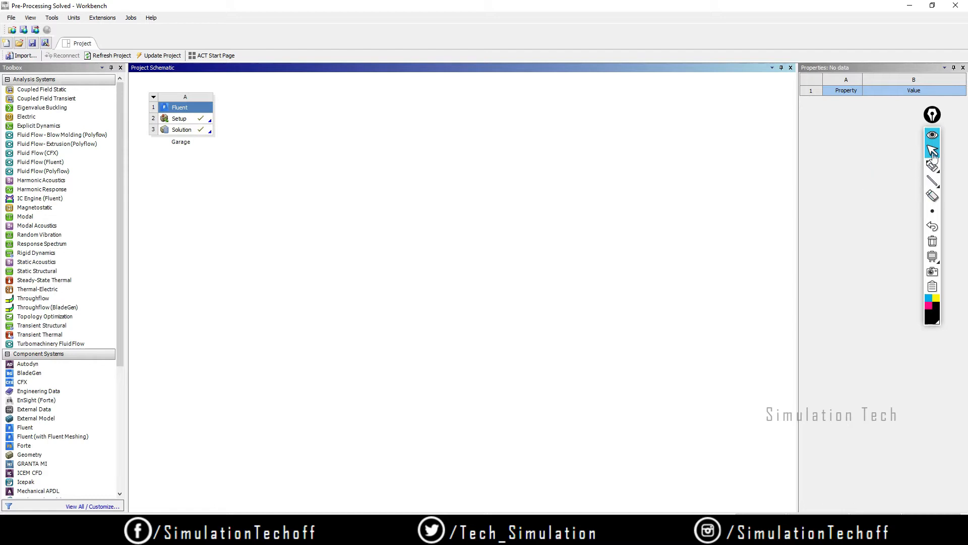
click(933, 166)
mouse_move(473, 239)
mouse_down()
mouse_move(466, 276)
mouse_move(489, 271)
mouse_move(501, 241)
mouse_move(500, 254)
mouse_move(523, 269)
mouse_up()
mouse_move(512, 250)
mouse_down()
mouse_move(529, 247)
mouse_move(525, 276)
mouse_move(557, 261)
mouse_up()
mouse_move(606, 267)
mouse_down()
mouse_move(595, 228)
mouse_move(599, 248)
mouse_move(626, 237)
mouse_move(631, 249)
mouse_move(665, 219)
mouse_up()
drag(656, 226, 657, 237)
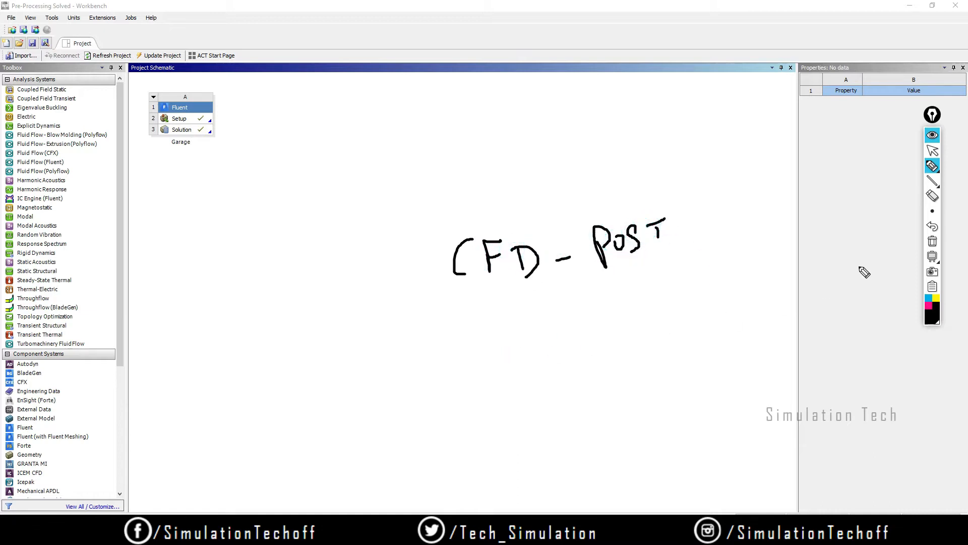
click(932, 241)
mouse_move(478, 311)
mouse_down()
mouse_move(476, 280)
mouse_move(519, 307)
mouse_move(525, 289)
mouse_move(547, 293)
mouse_move(557, 274)
mouse_up()
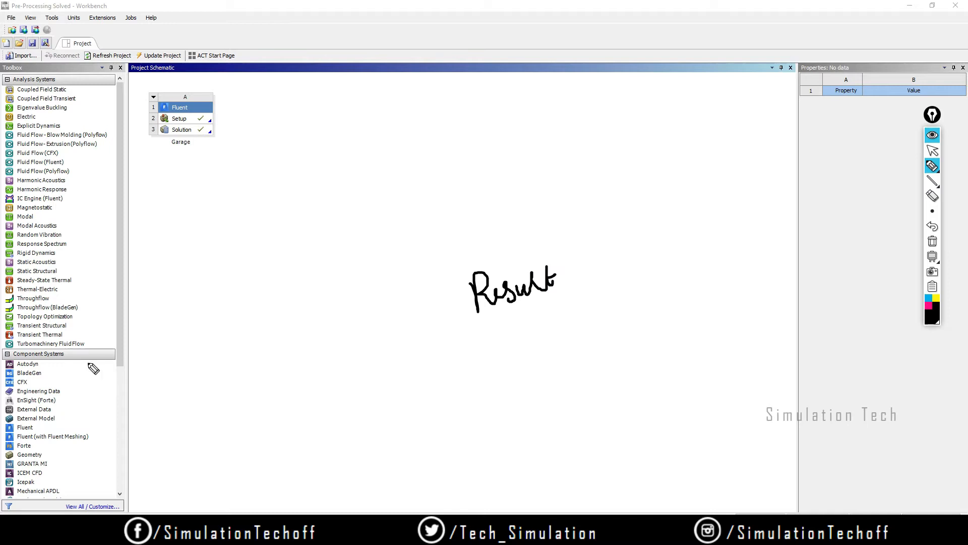
click(932, 245)
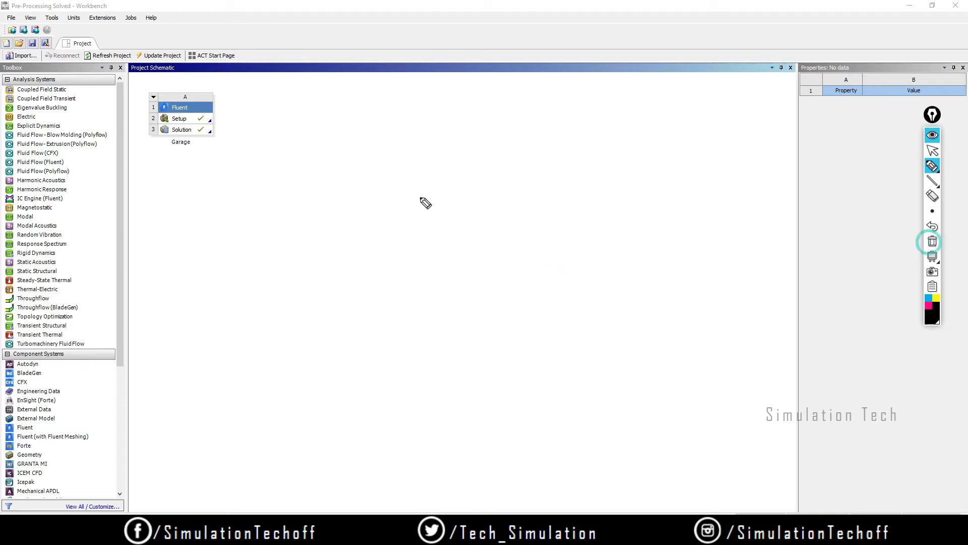
click(926, 138)
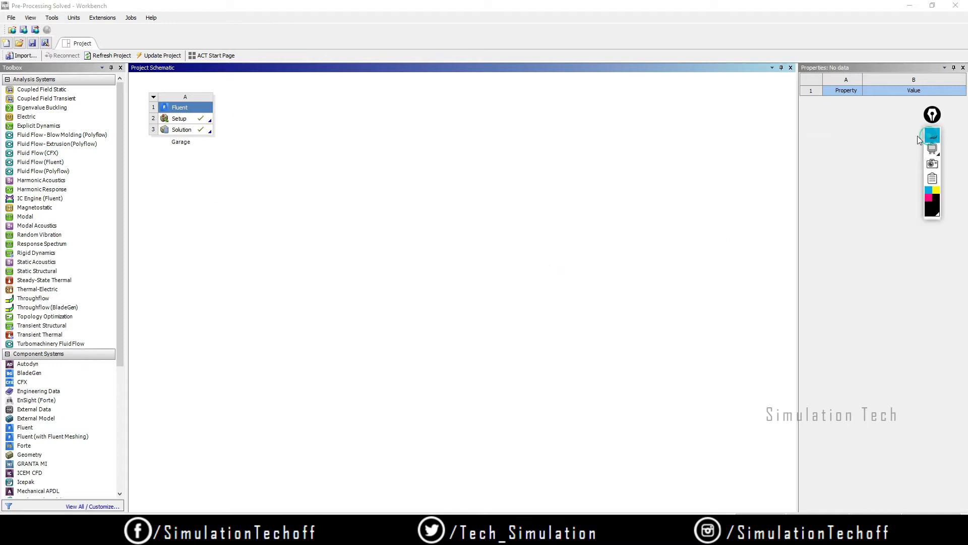
Step: Add a Results system linked to the Garage Fluent system's Solution and open its Results in CFD-Post
drag(120, 328, 118, 401)
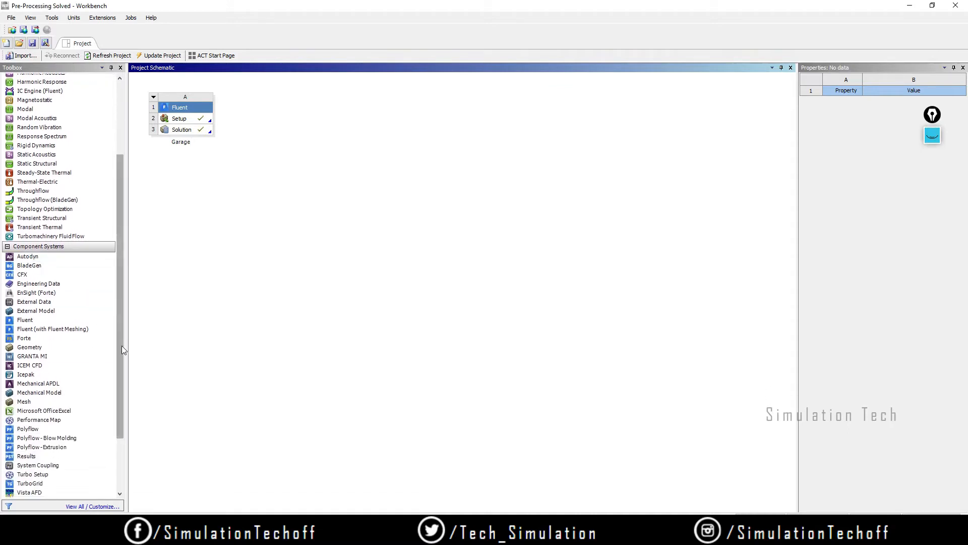
drag(122, 346, 119, 399)
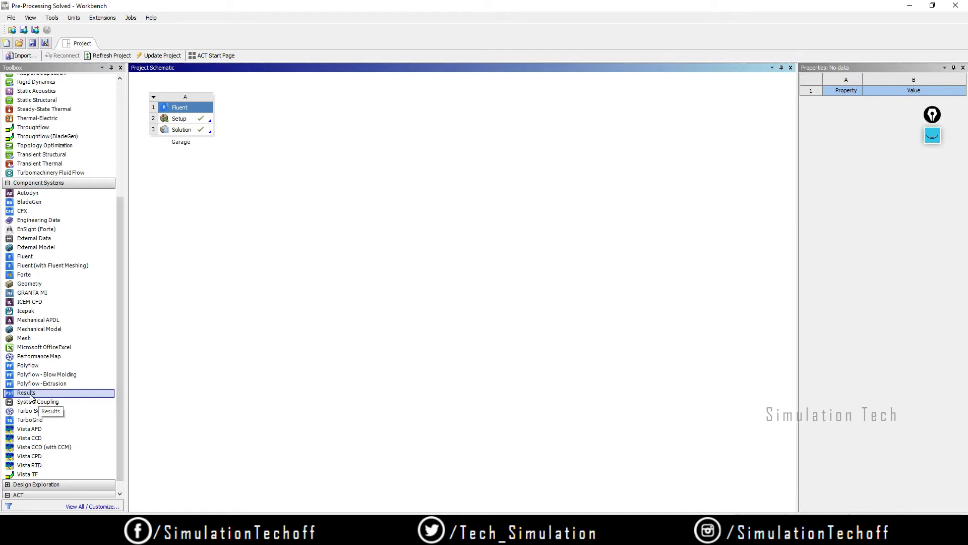
drag(30, 398, 197, 132)
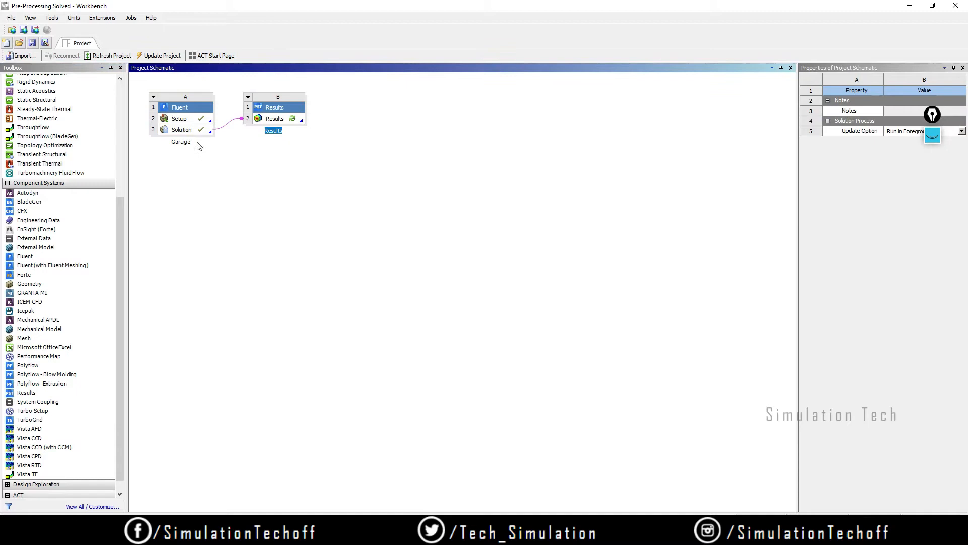
click(272, 120)
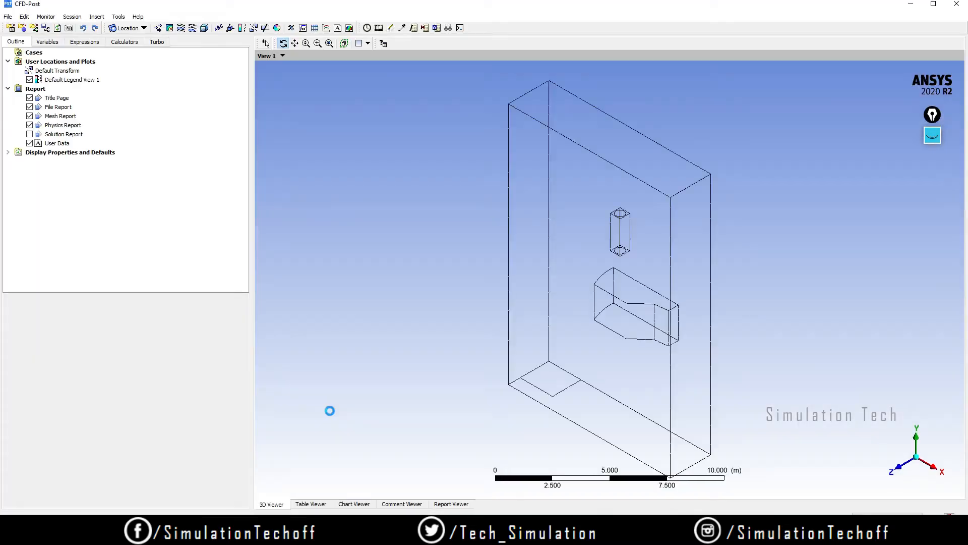
Step: Examine the garage geometry from several angles, briefly showing the wall_floor and wall_car surfaces
drag(749, 395, 675, 363)
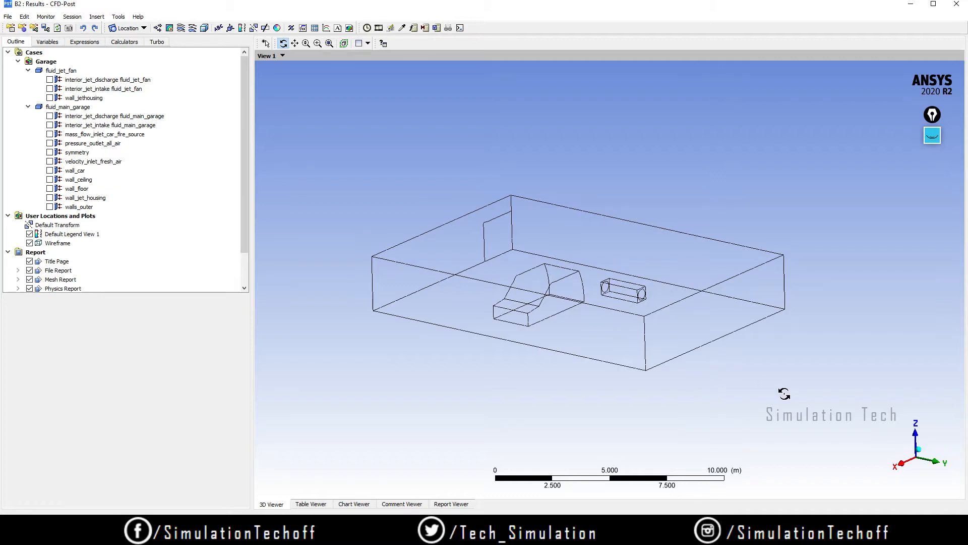
drag(755, 350, 689, 341)
drag(652, 306, 656, 328)
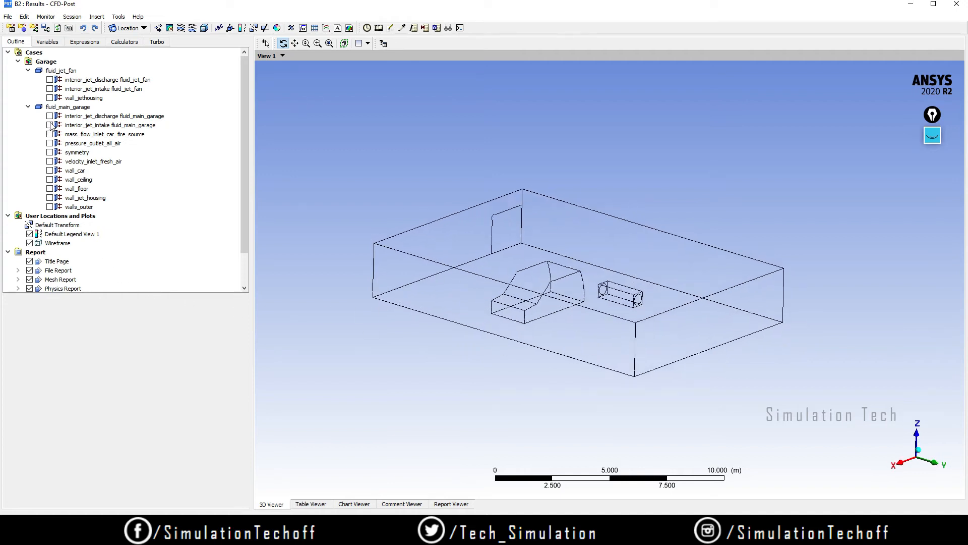
click(50, 189)
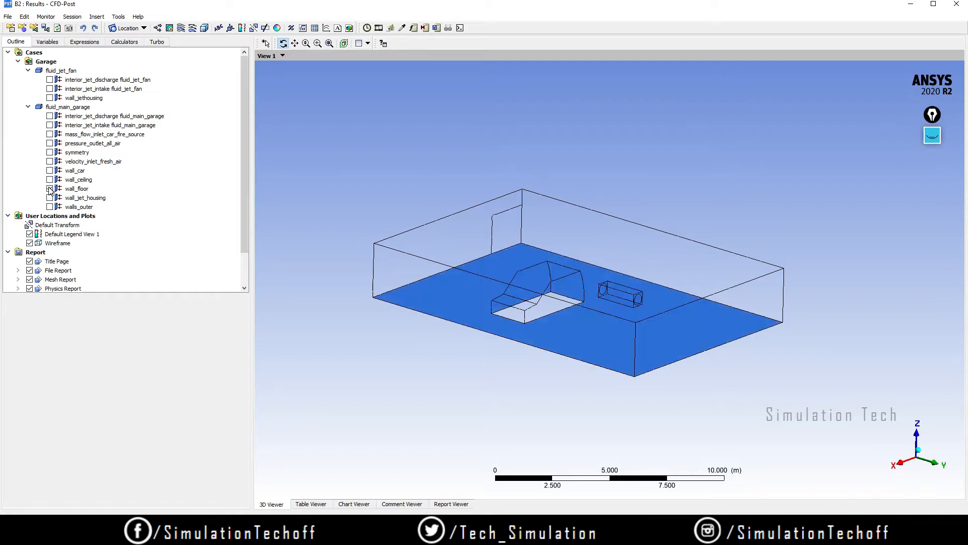
click(49, 188)
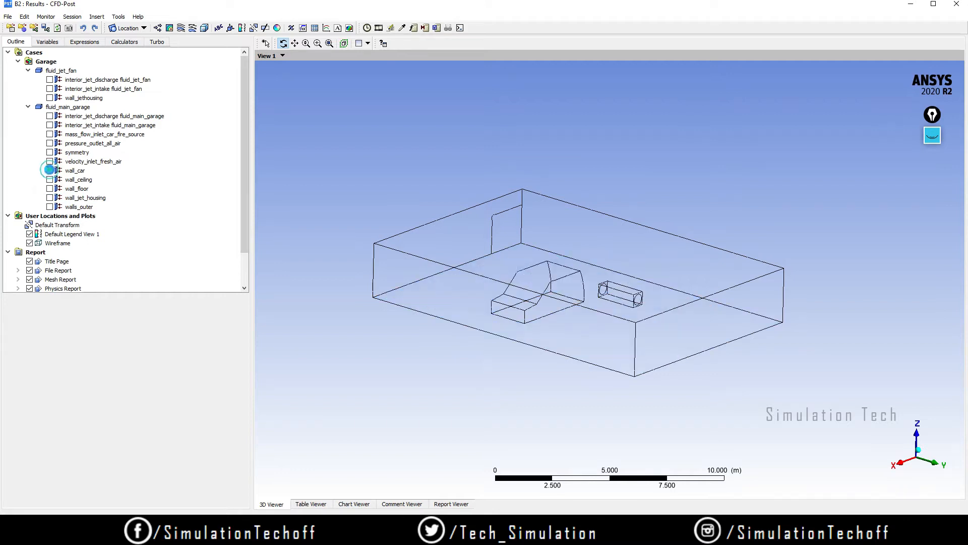
click(50, 171)
click(49, 171)
mouse_move(534, 343)
mouse_down()
mouse_move(486, 329)
mouse_move(543, 340)
mouse_move(532, 347)
mouse_up()
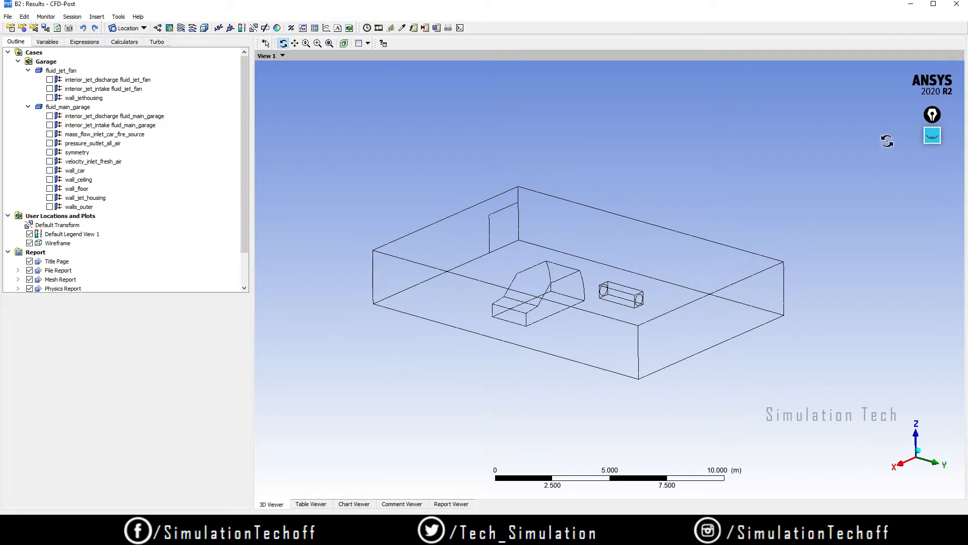
click(933, 136)
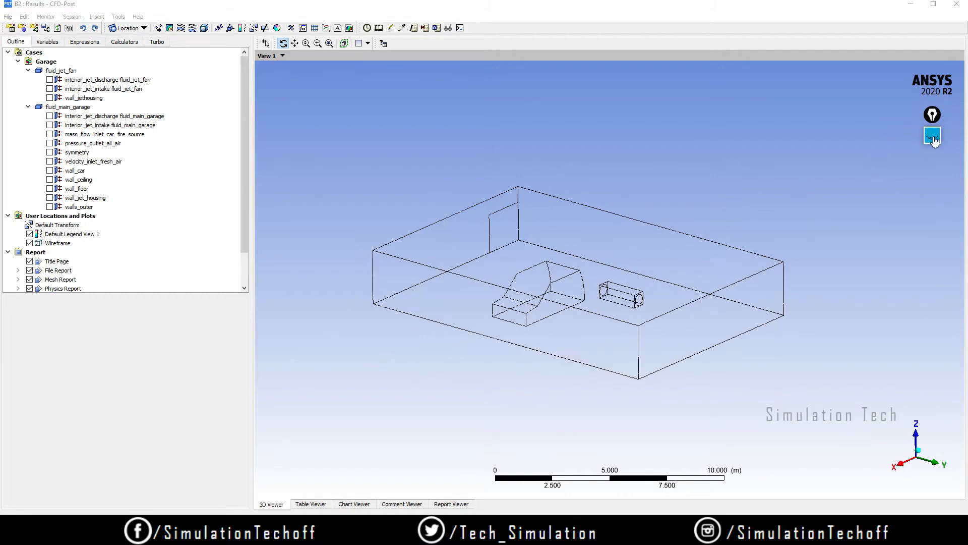
click(932, 166)
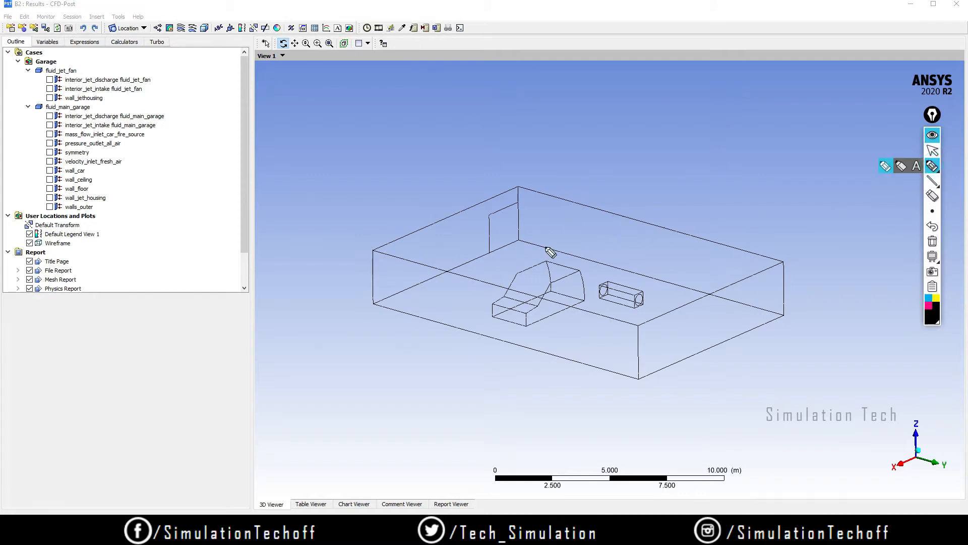
drag(724, 260, 781, 242)
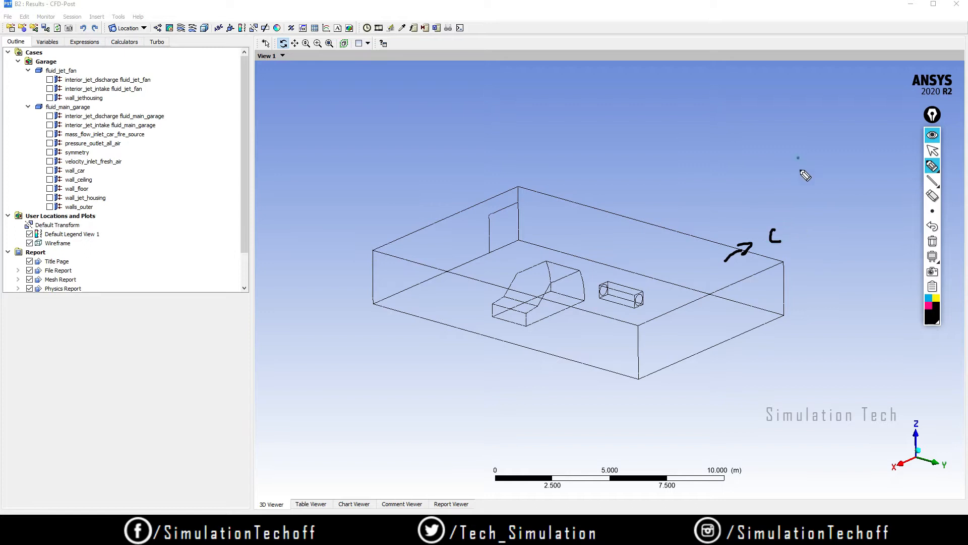
mouse_move(798, 159)
mouse_down()
mouse_move(828, 170)
mouse_move(835, 160)
mouse_move(836, 170)
mouse_move(881, 166)
mouse_up()
click(814, 162)
click(854, 153)
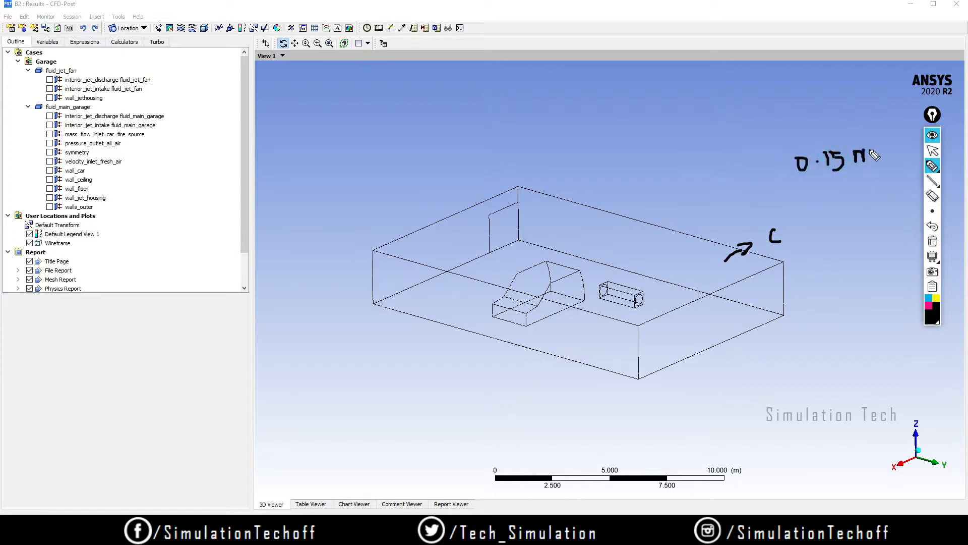
click(932, 242)
click(932, 136)
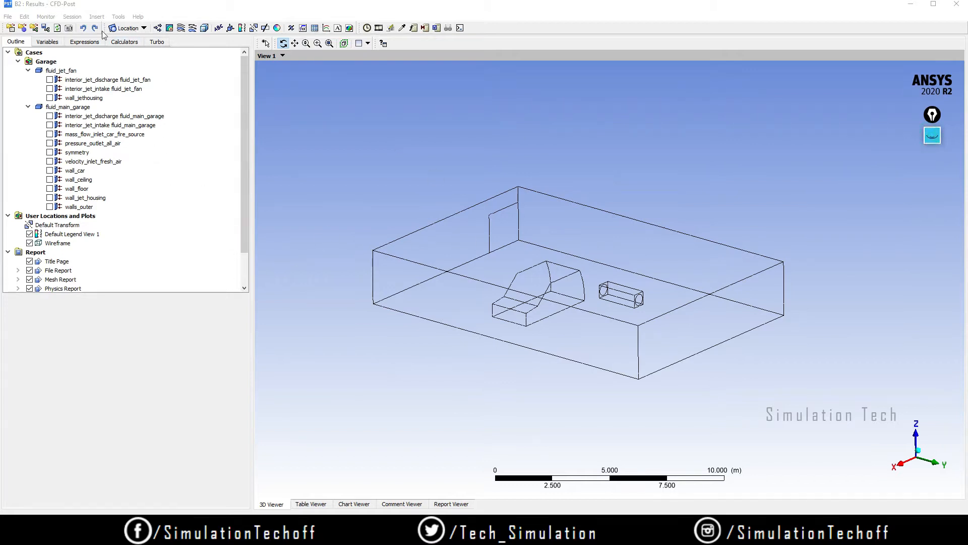
Step: Insert a surface group named Walls
click(137, 32)
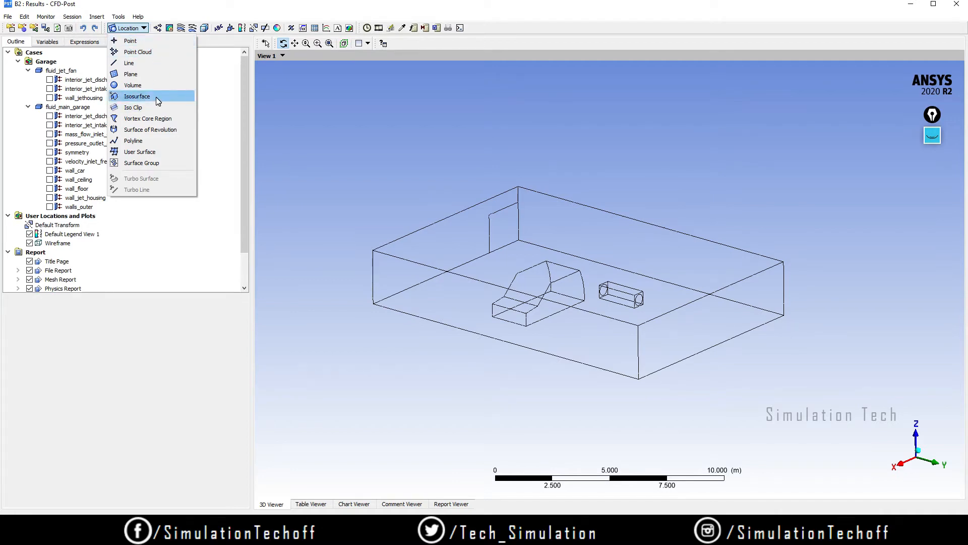
click(153, 164)
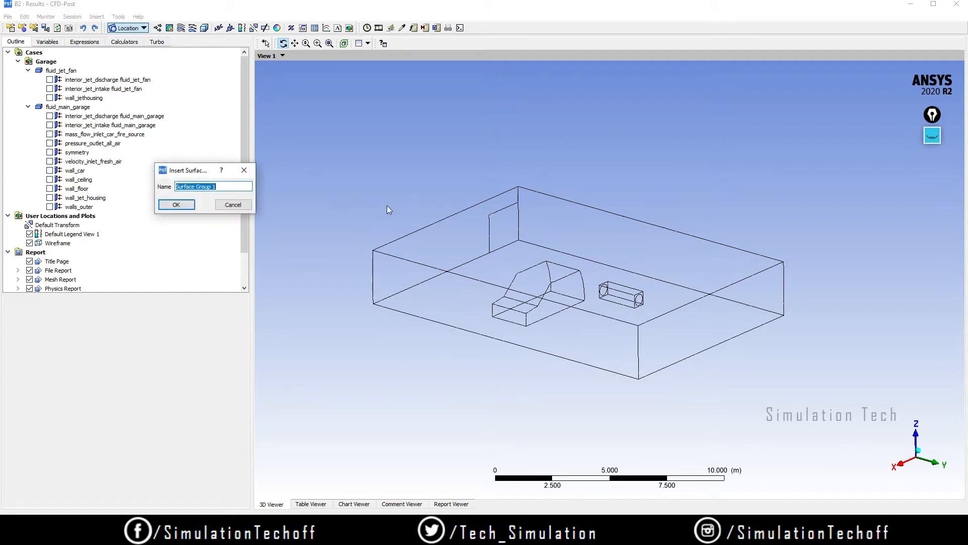
text(Walls)
click(176, 206)
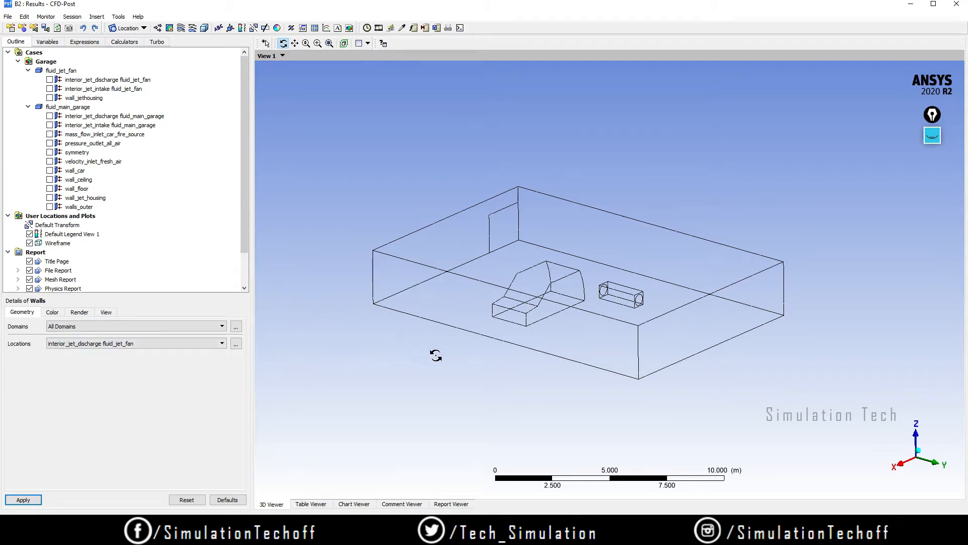
mouse_move(654, 382)
mouse_down()
mouse_move(628, 360)
mouse_move(647, 384)
mouse_up()
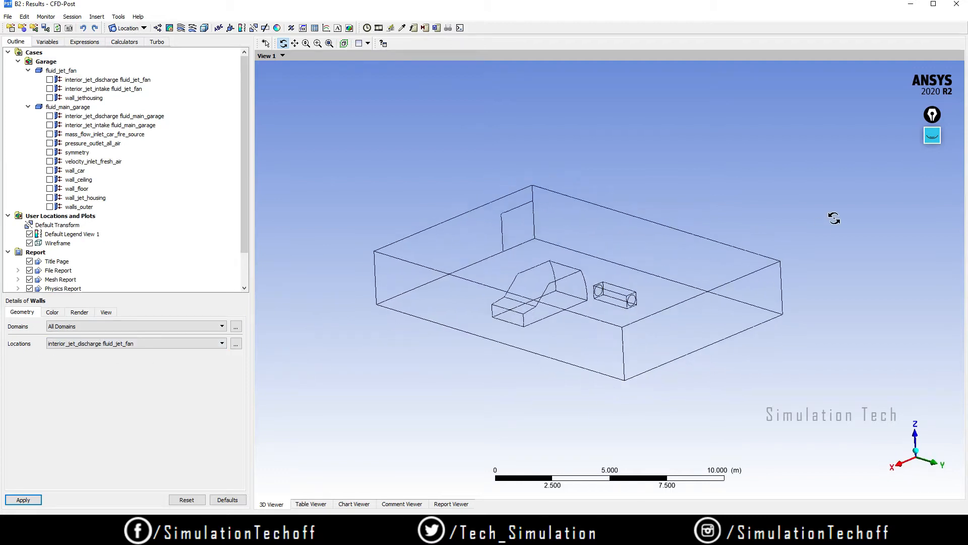
click(933, 136)
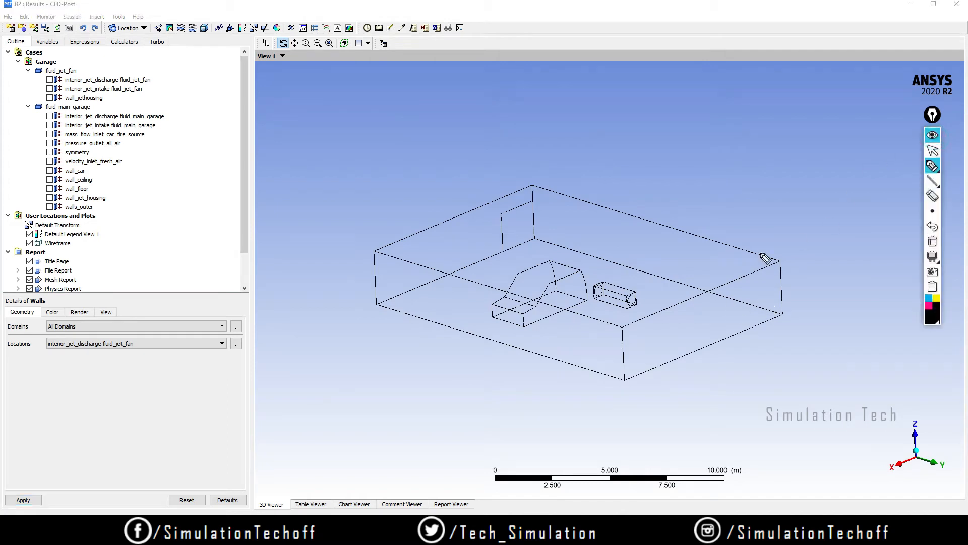
mouse_move(574, 207)
mouse_down()
mouse_move(579, 213)
mouse_move(587, 200)
mouse_up()
drag(449, 302, 460, 302)
drag(413, 241, 427, 238)
drag(424, 287, 435, 284)
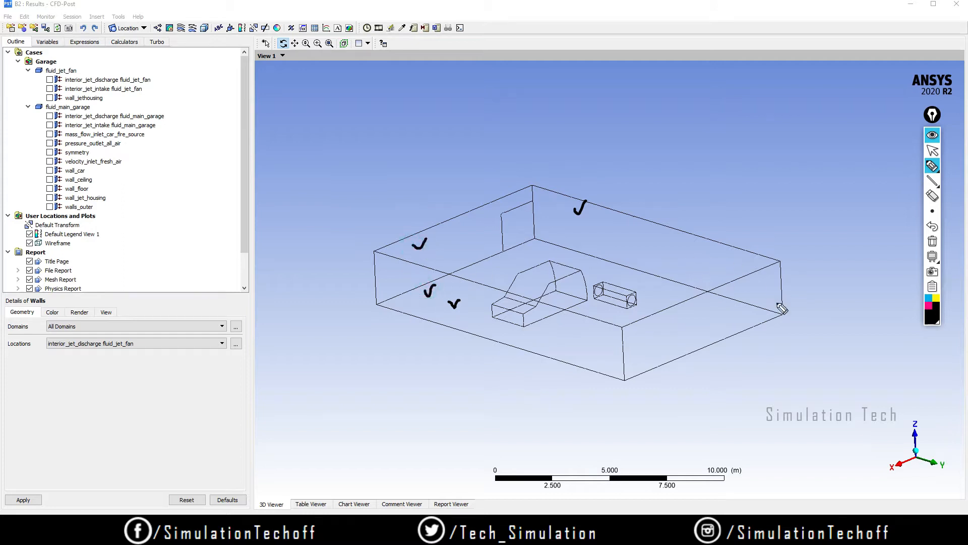
drag(726, 257, 737, 255)
drag(751, 301, 772, 295)
click(933, 241)
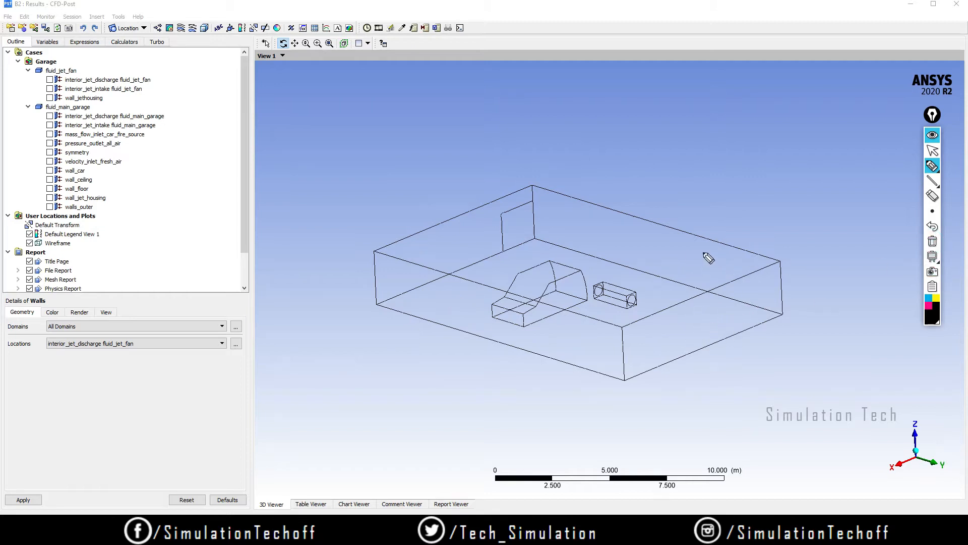
drag(703, 254, 718, 249)
drag(733, 309, 740, 303)
click(933, 242)
drag(618, 290, 625, 283)
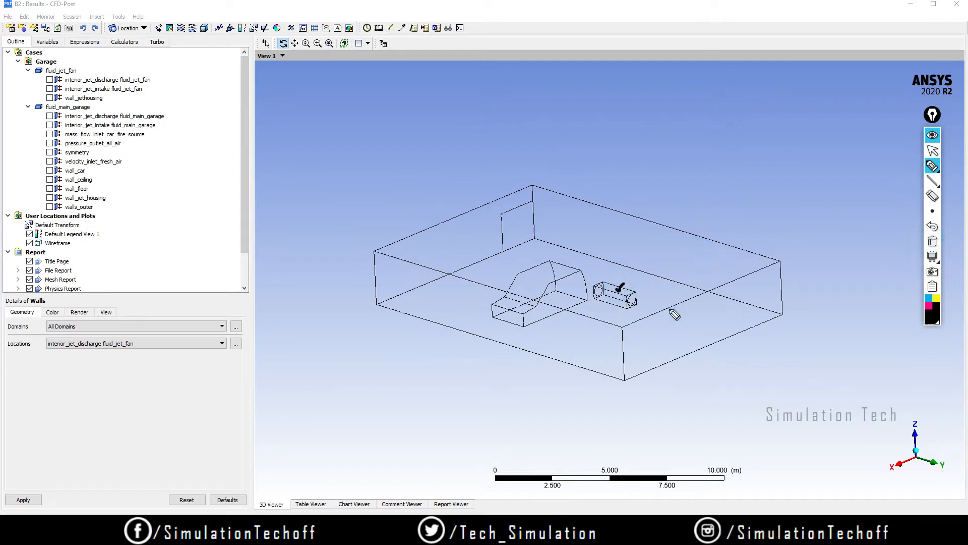
click(933, 242)
mouse_move(38, 339)
mouse_down()
mouse_move(158, 373)
mouse_move(4, 339)
mouse_up()
click(933, 242)
click(933, 150)
click(204, 341)
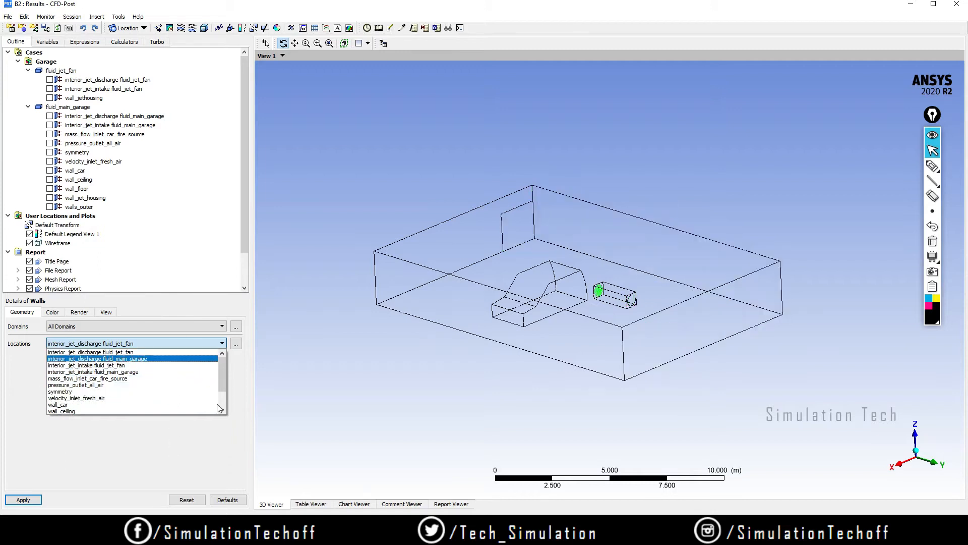
click(252, 429)
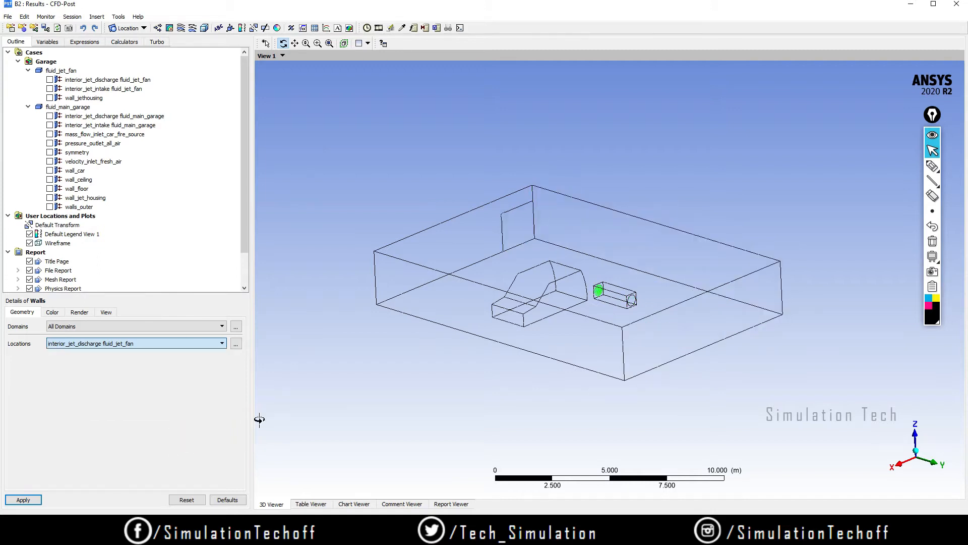
click(236, 346)
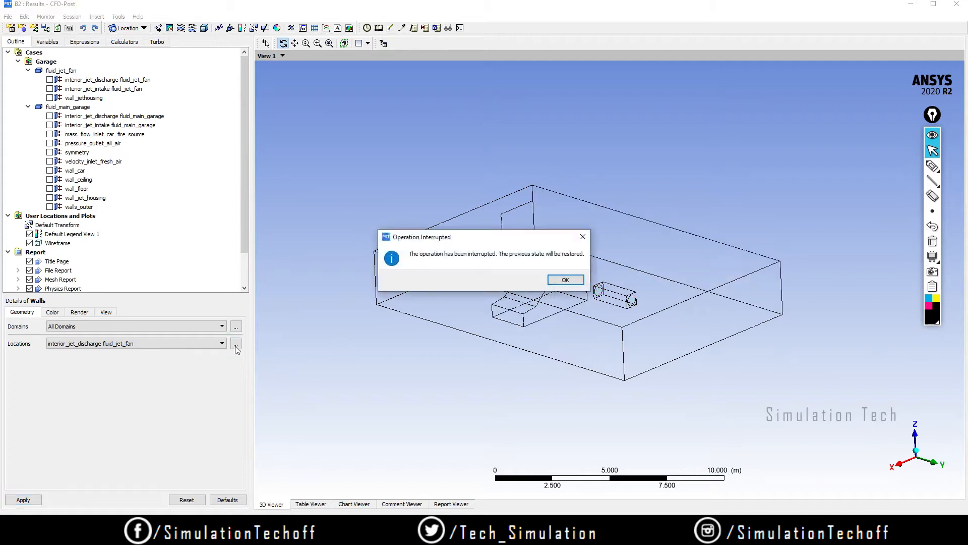
click(565, 280)
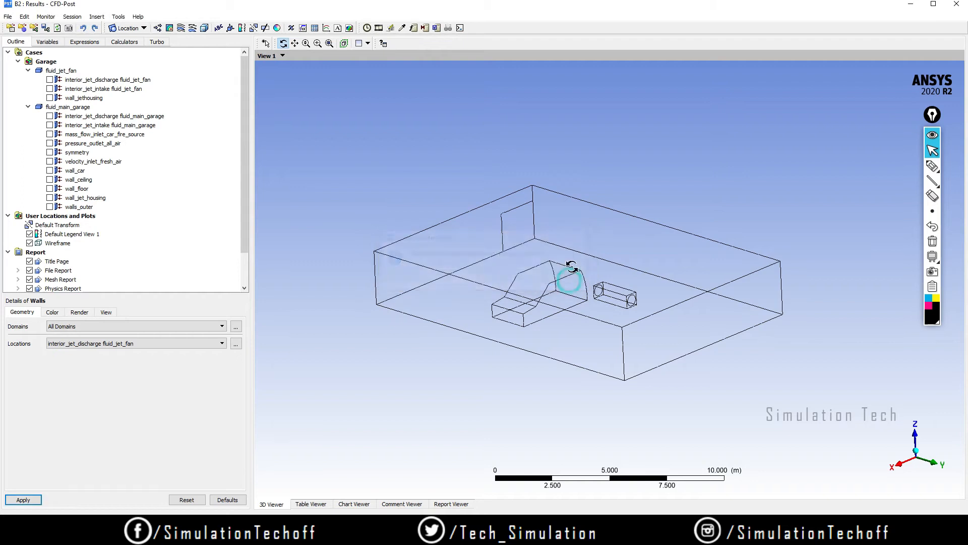
Step: Set the Walls surface group's locations to wall_ceiling, wall_floor, wall_jet_housing and walls_outer
click(236, 343)
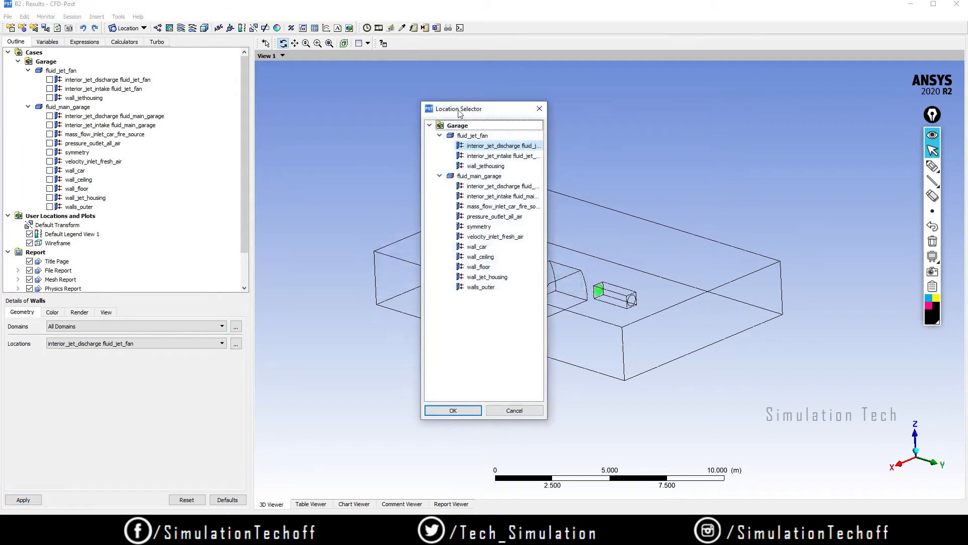
drag(469, 110, 384, 112)
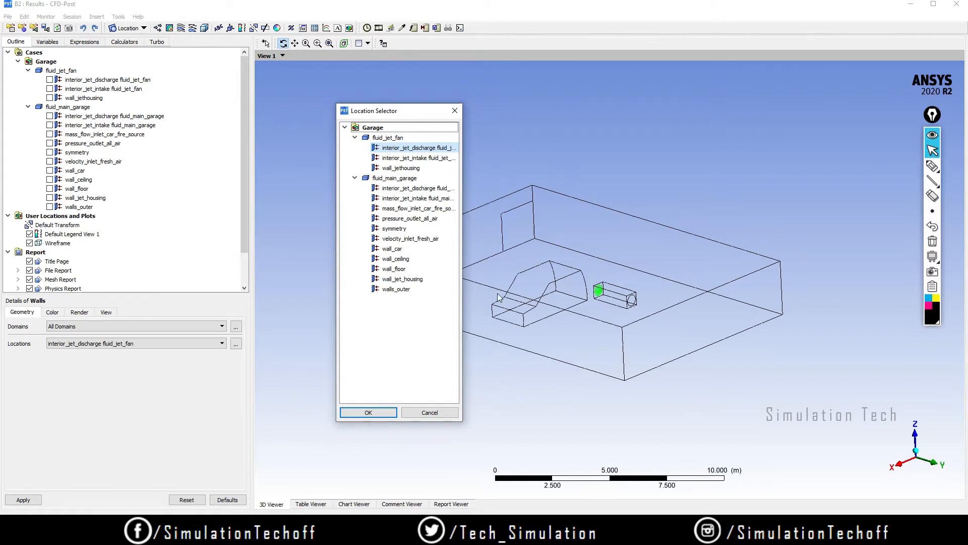
click(407, 259)
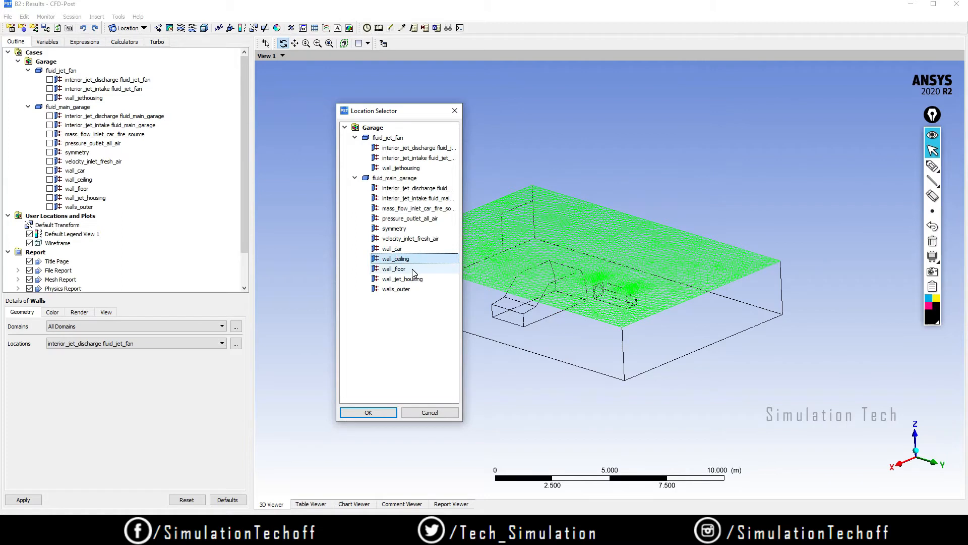
drag(383, 111, 297, 110)
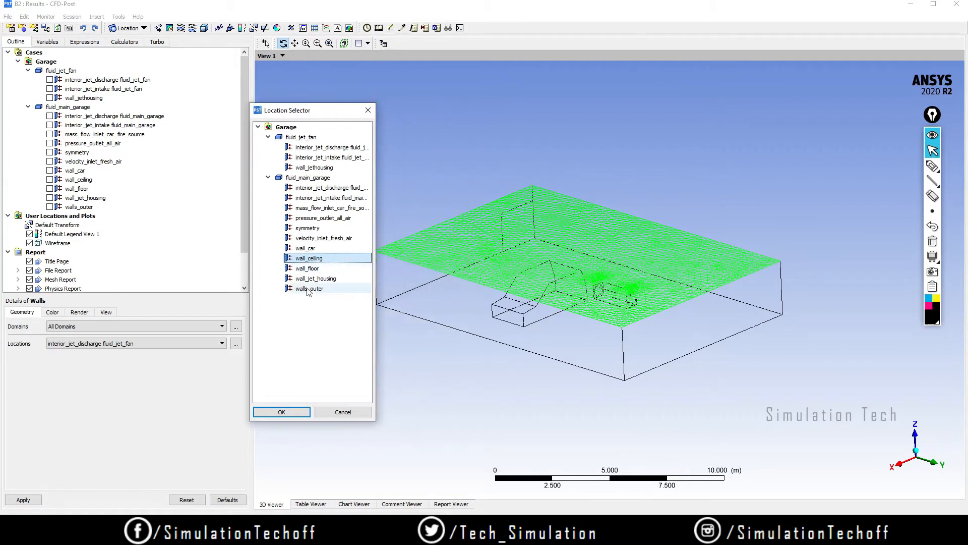
click(318, 268)
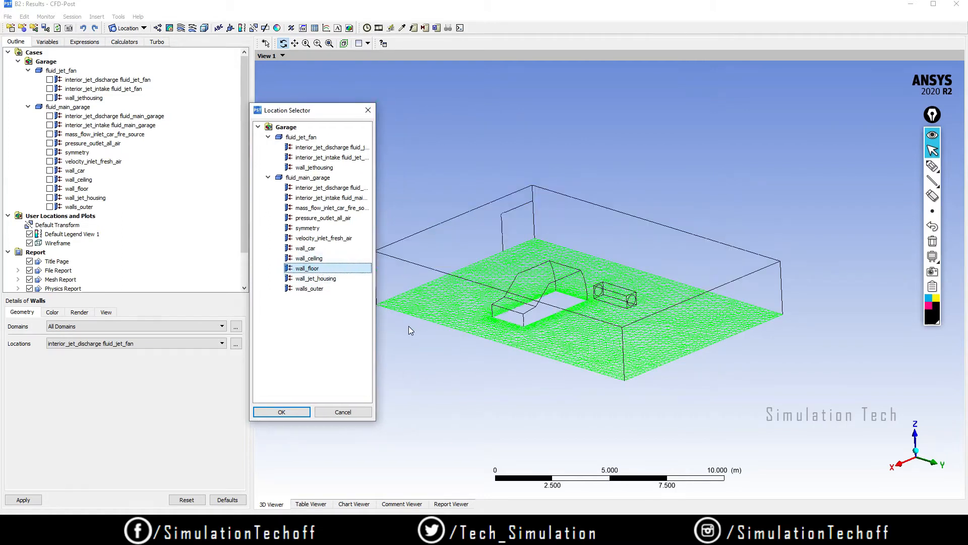
ctrl+click(331, 259)
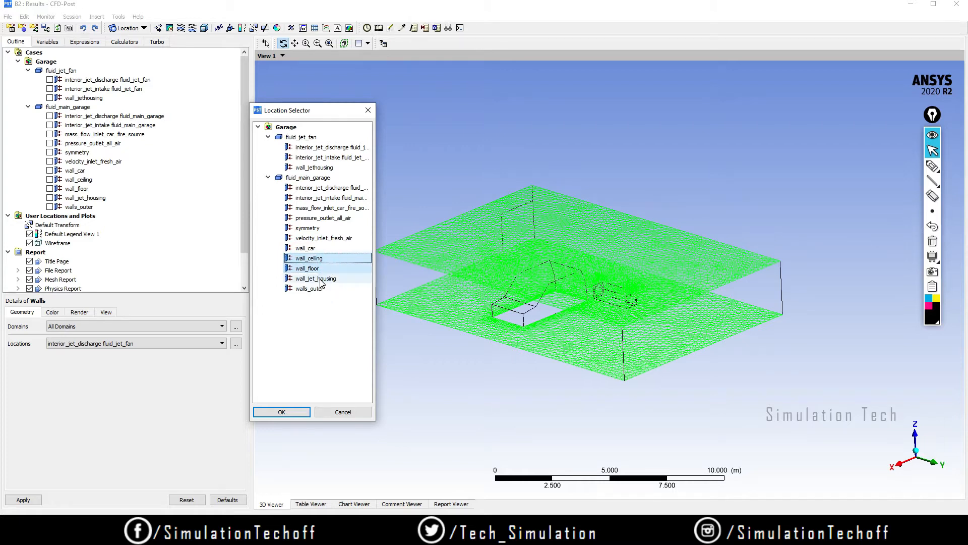
ctrl+click(320, 279)
ctrl+click(329, 288)
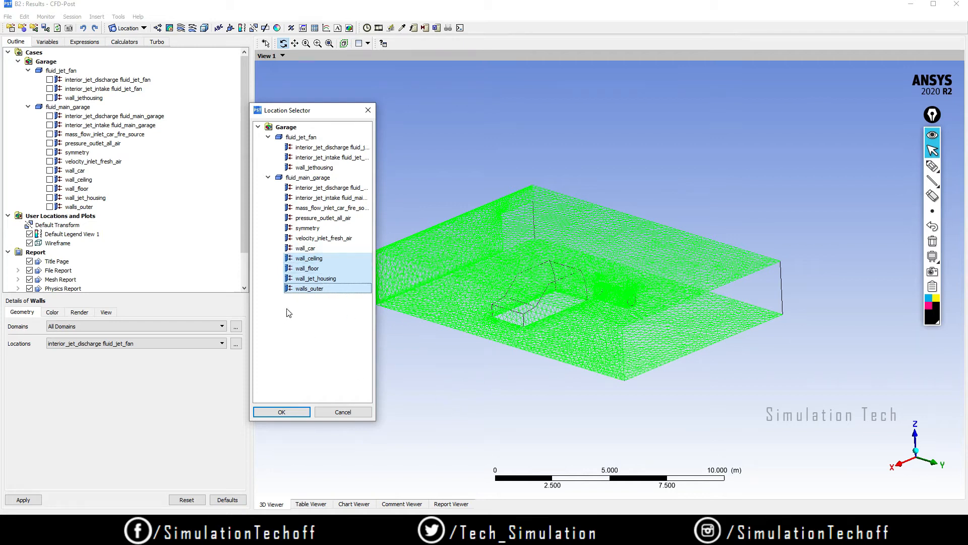
click(283, 414)
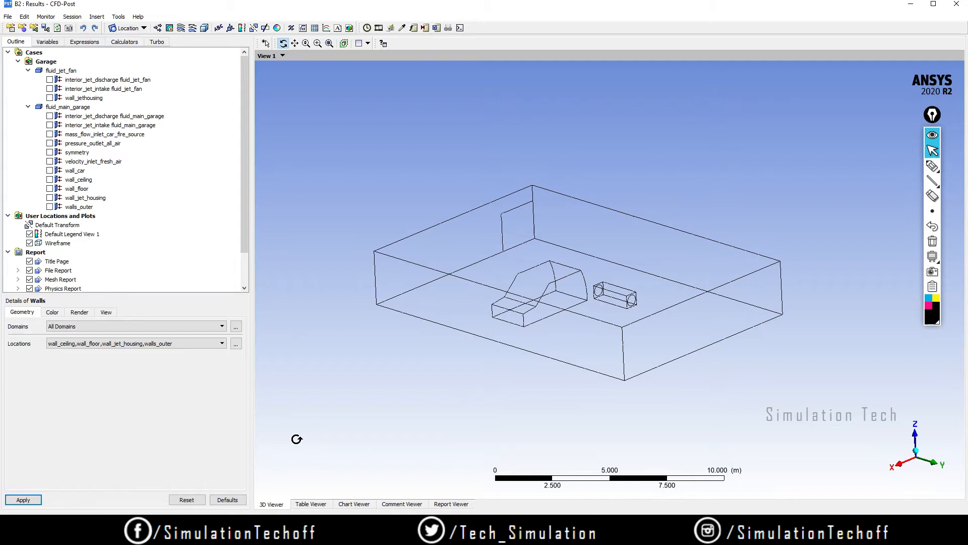
Step: Colour the Walls surface group by the Temperature variable with a Local range and apply it
click(52, 313)
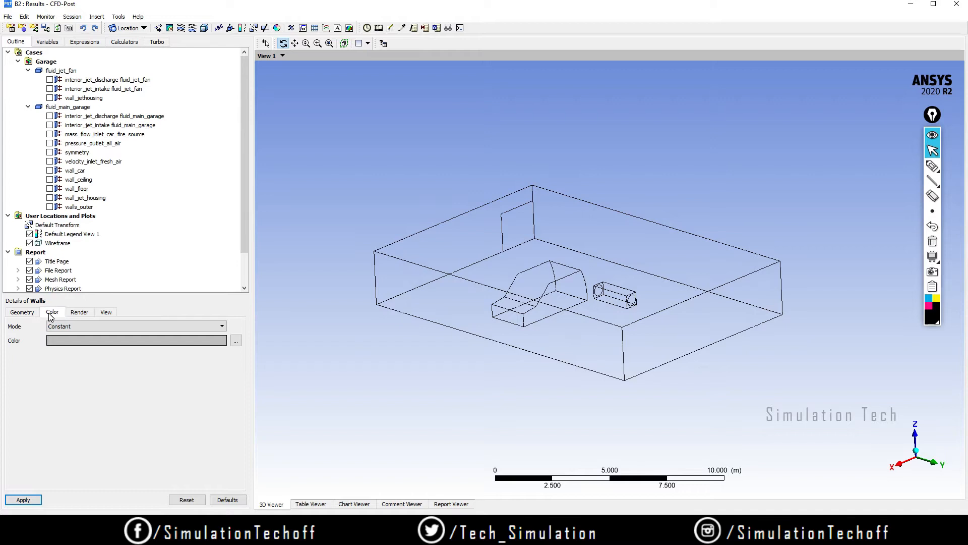
click(75, 327)
click(71, 343)
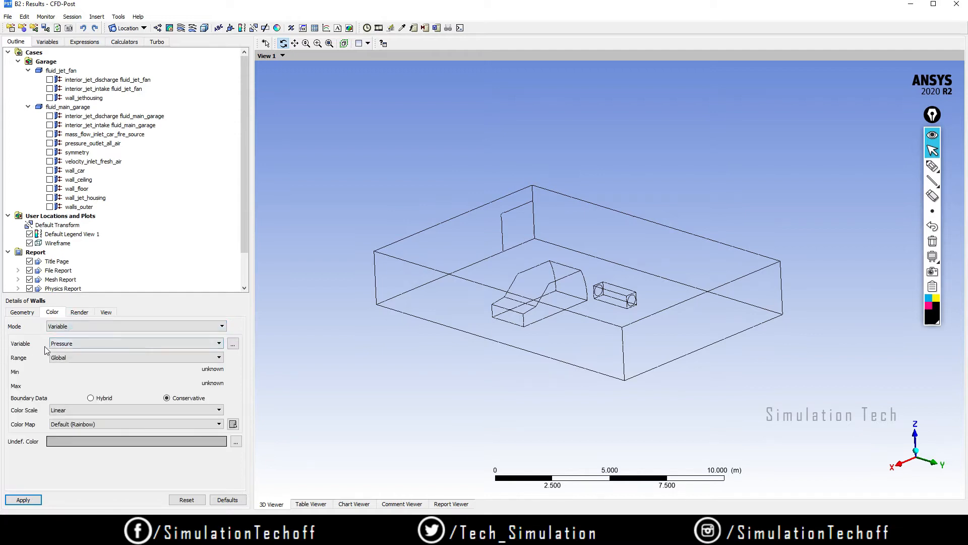
click(156, 345)
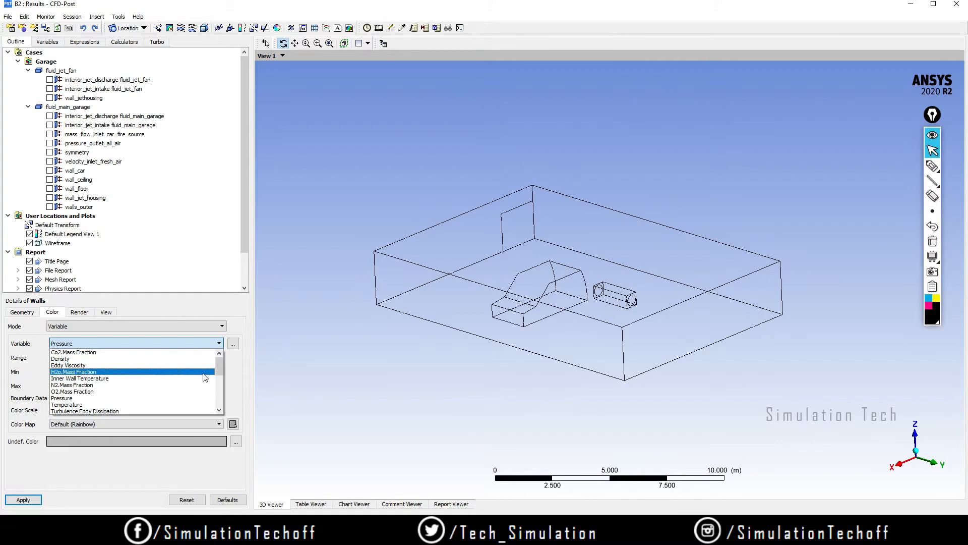
click(110, 405)
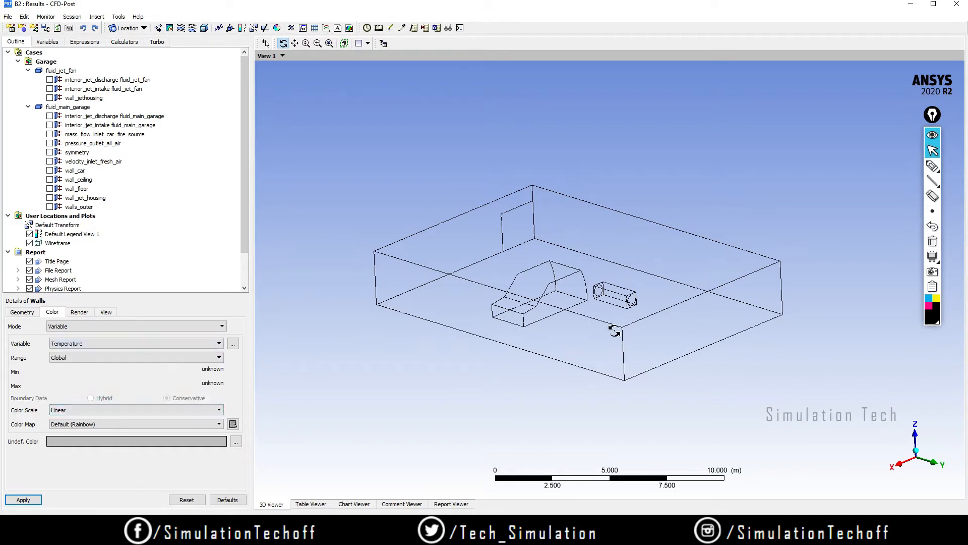
click(69, 359)
click(68, 372)
click(19, 500)
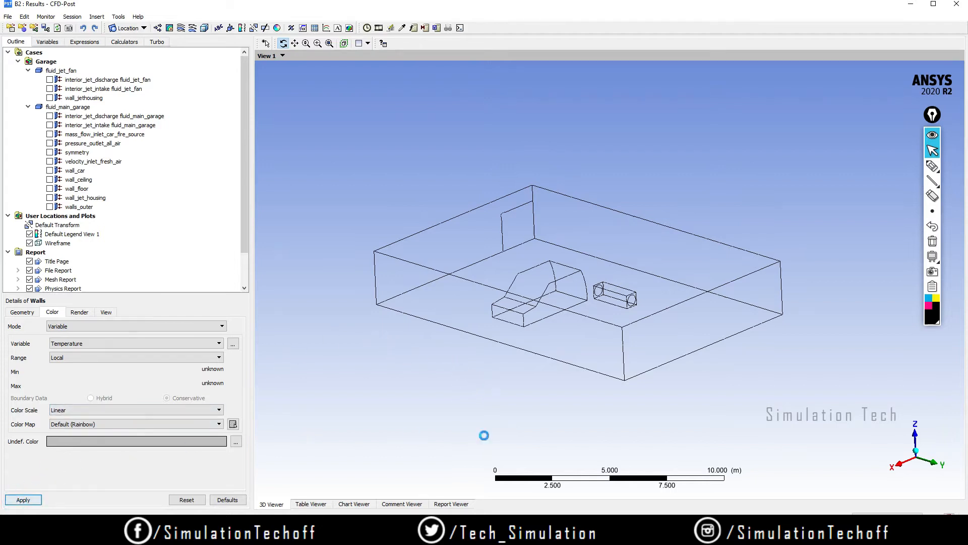
Step: Examine the temperature distribution on the garage walls from above and through the open side
drag(608, 421, 568, 384)
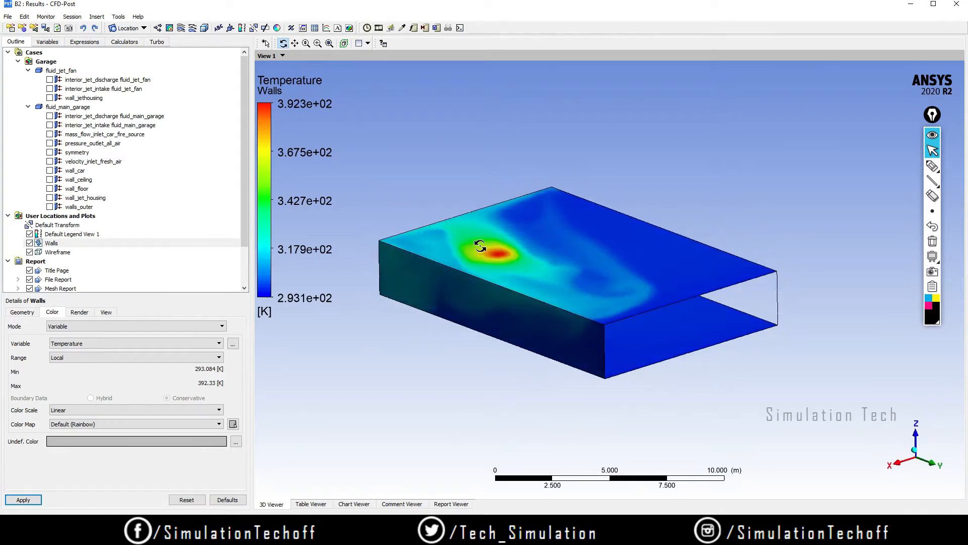
drag(586, 298, 538, 306)
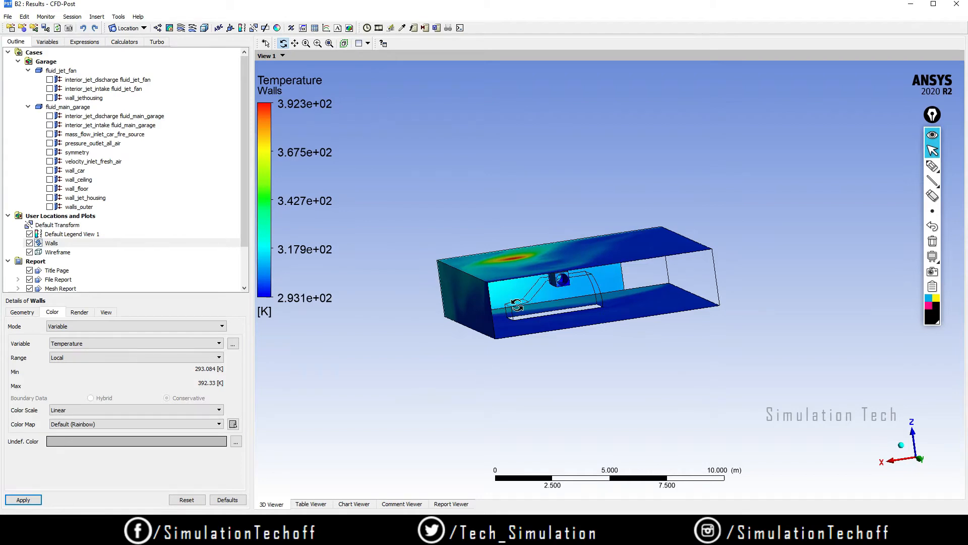
drag(517, 305, 479, 243)
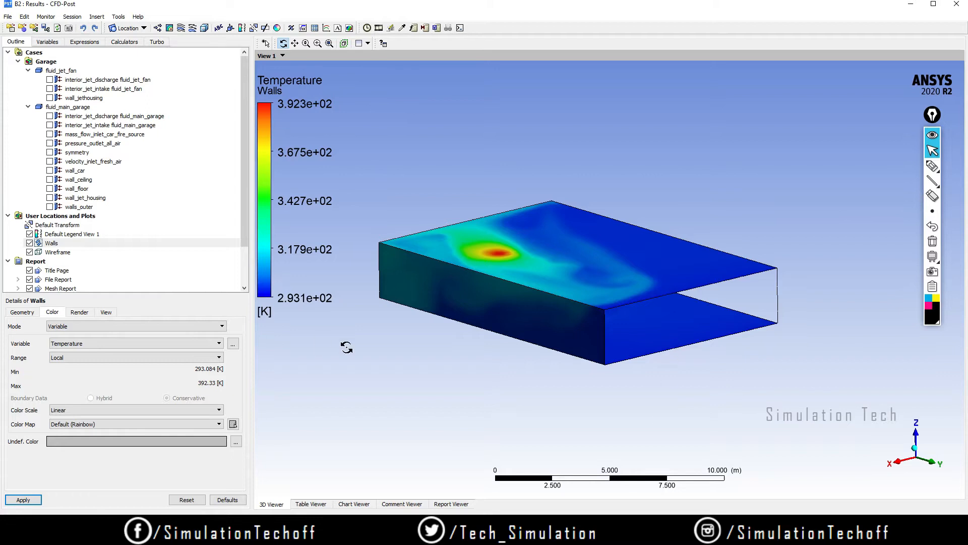
click(933, 166)
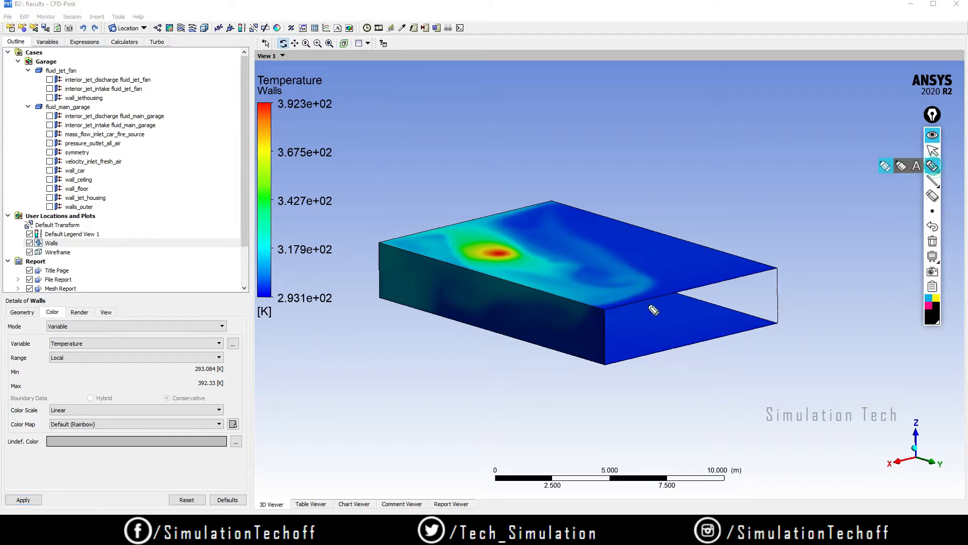
drag(161, 234, 132, 232)
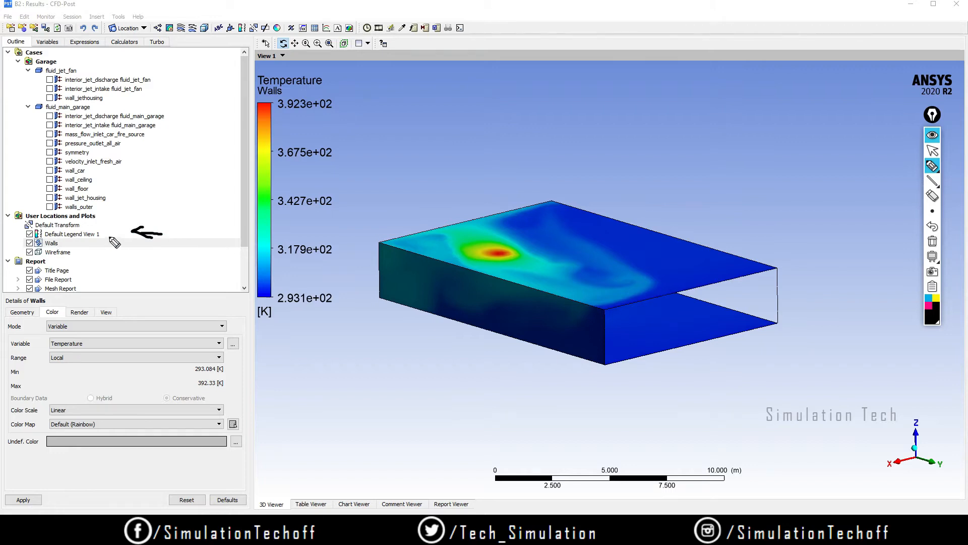
click(933, 242)
click(933, 151)
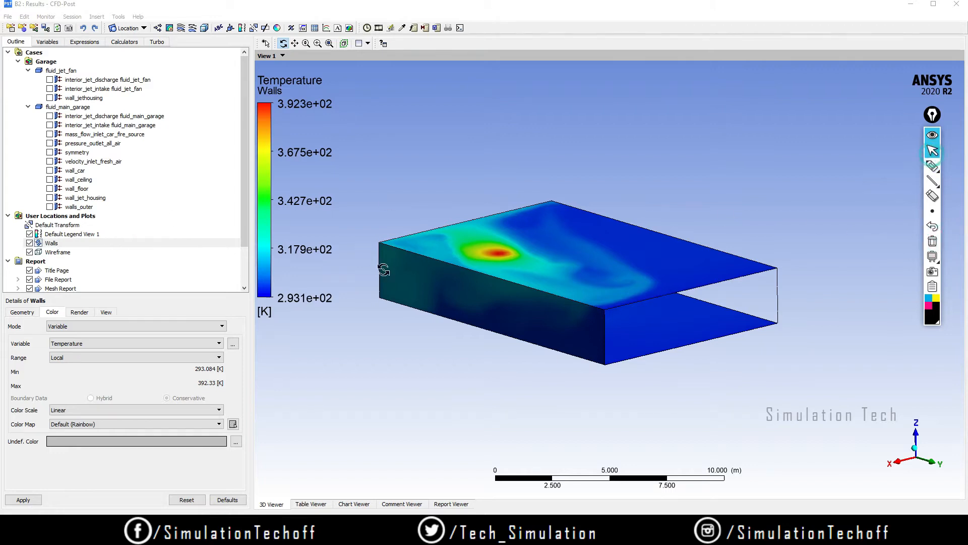
Step: Set the number format of Default Legend View 1 to Fixed with a precision of 1 and apply it
click(84, 235)
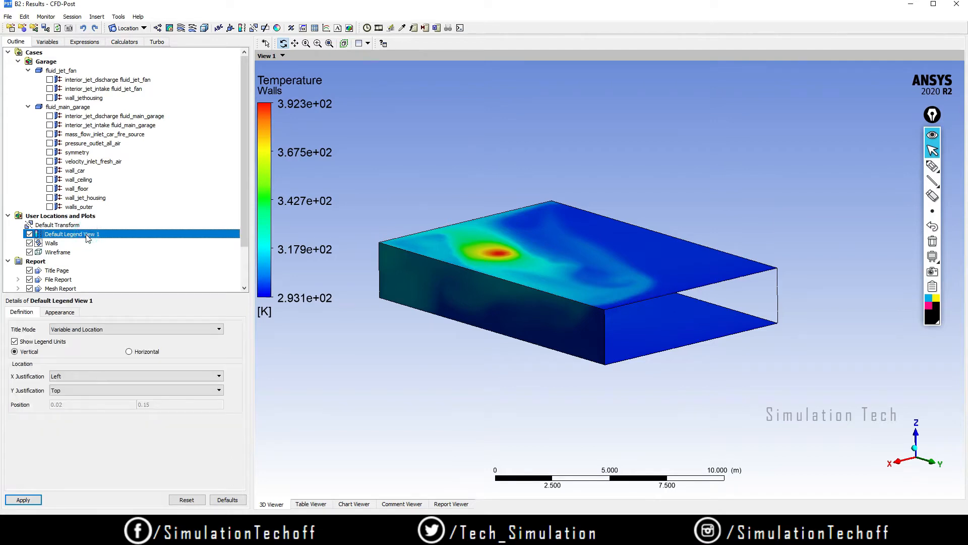
click(60, 312)
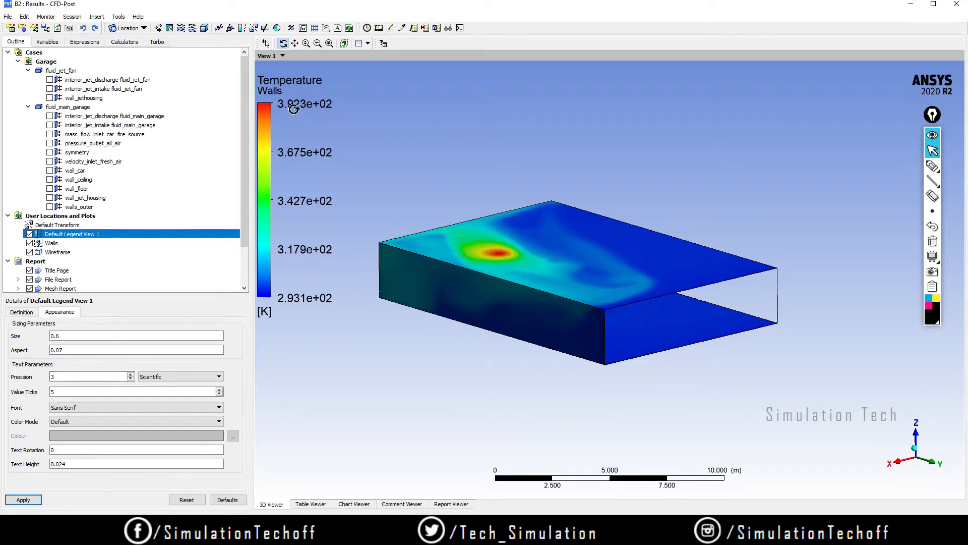
double_click(86, 377)
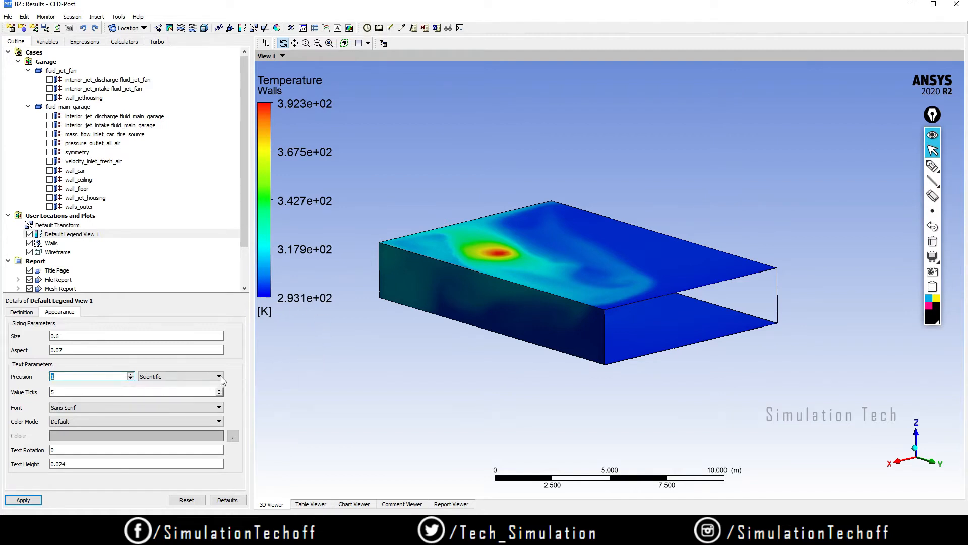
click(145, 378)
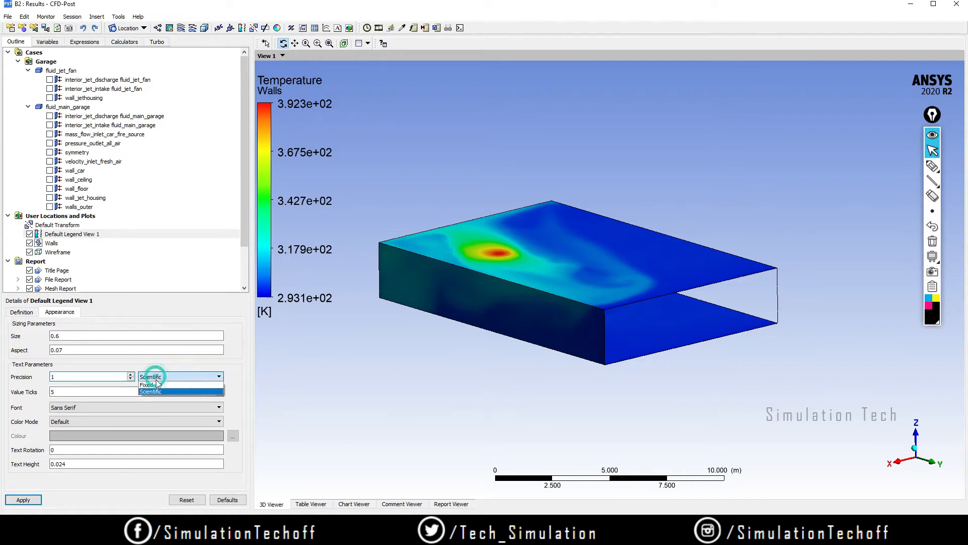
click(157, 387)
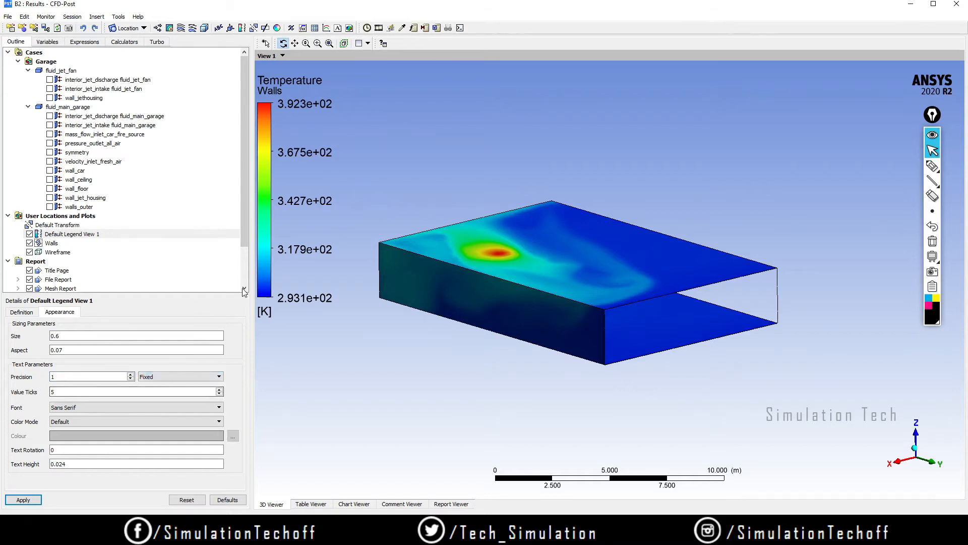
click(23, 500)
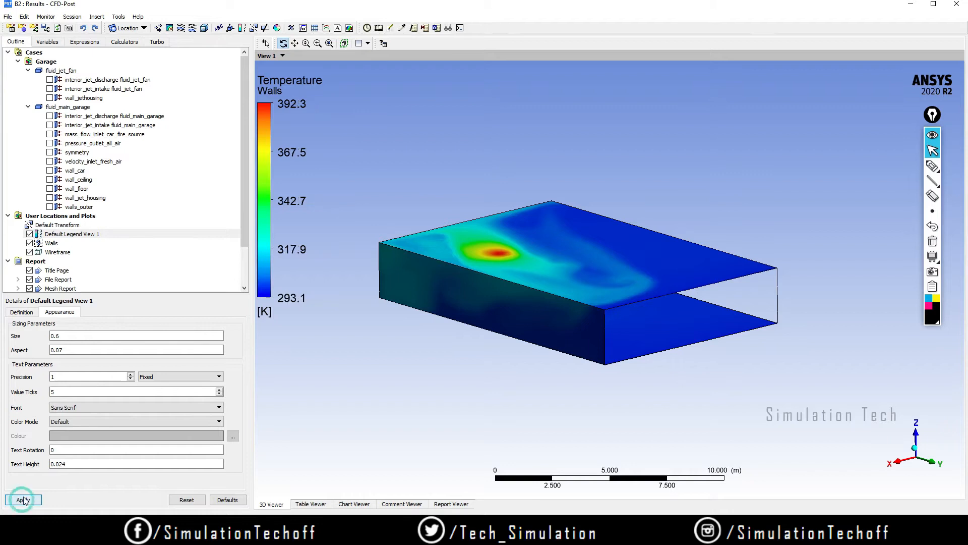
drag(616, 395, 585, 352)
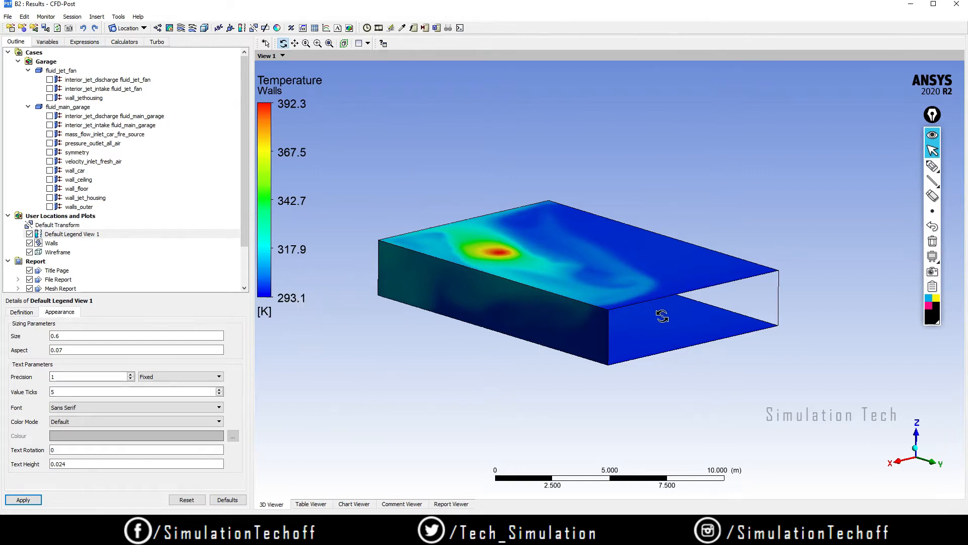
drag(631, 302, 485, 216)
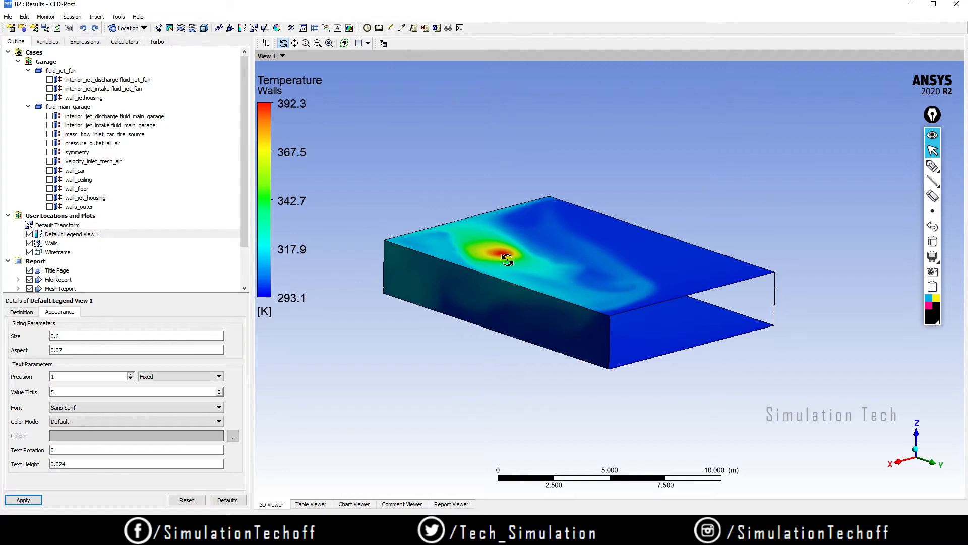
click(931, 182)
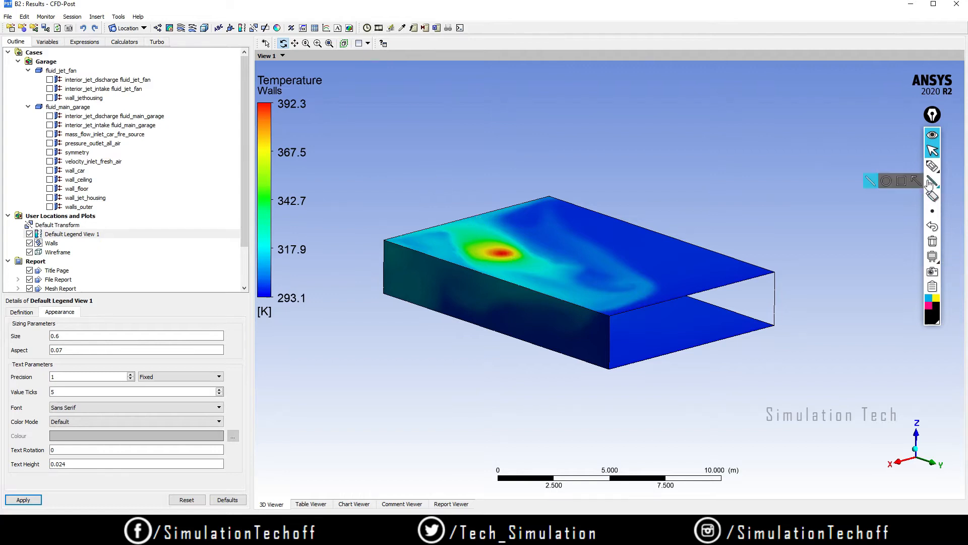
click(902, 181)
mouse_move(341, 19)
mouse_down()
mouse_move(355, 36)
mouse_move(391, 37)
mouse_up()
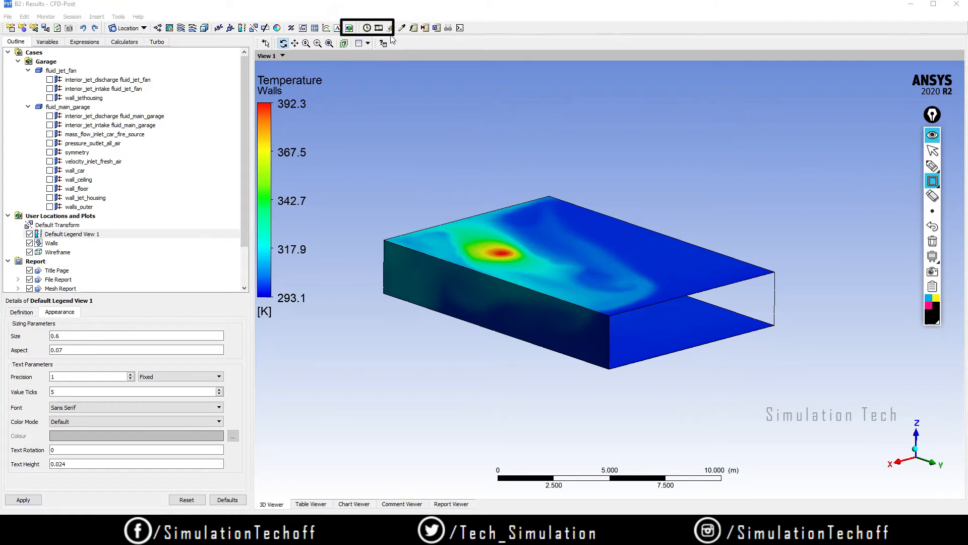
click(932, 241)
click(931, 153)
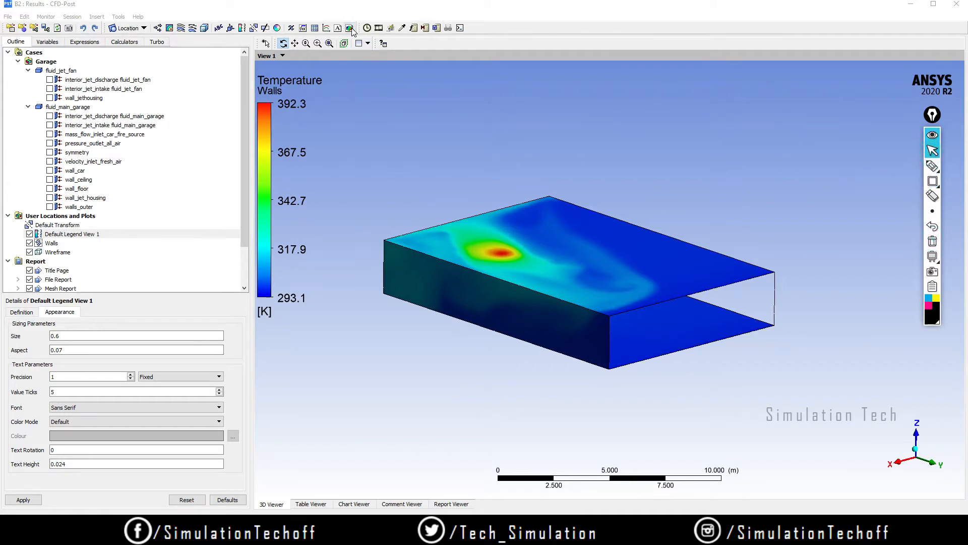
Step: Insert the wall temperature view into the report as Figure 1, making copies of the displayed objects
drag(658, 309, 655, 308)
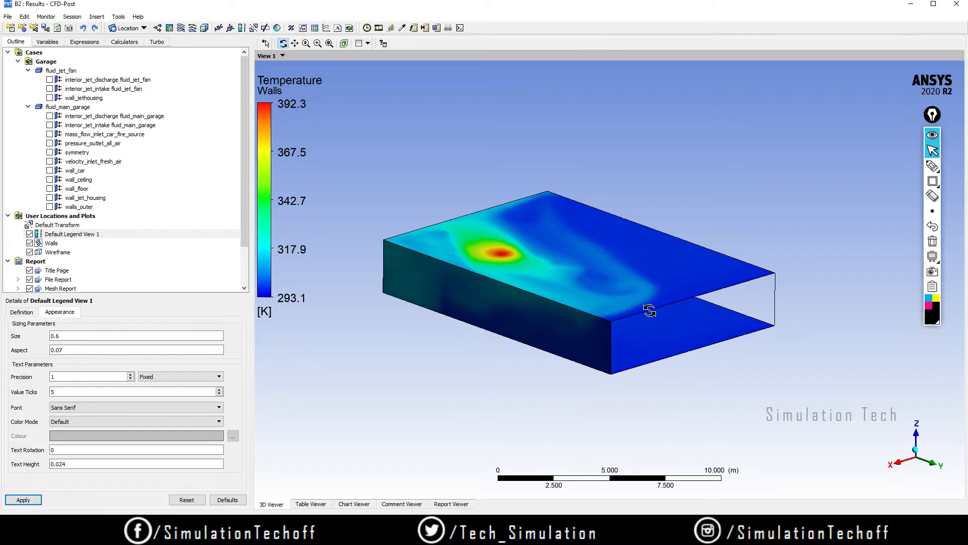
click(349, 28)
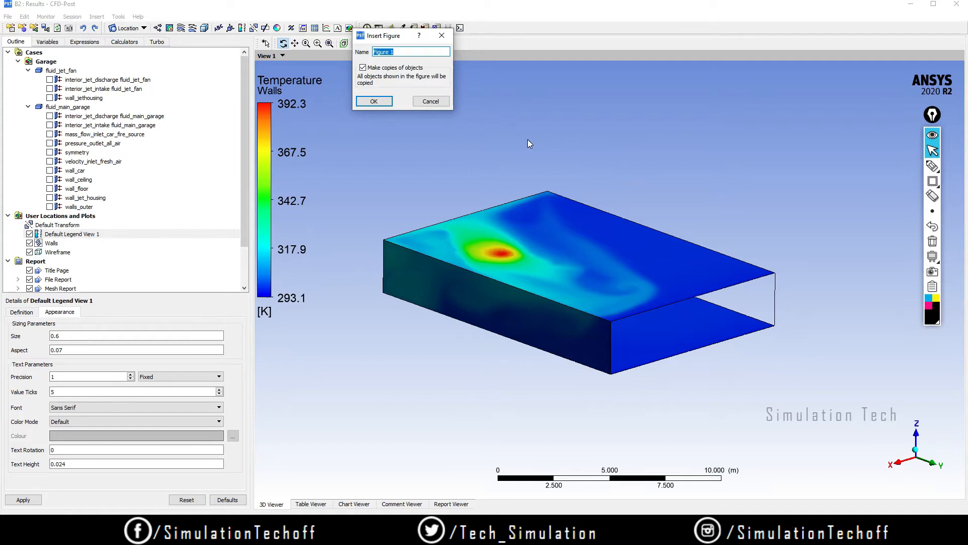
click(383, 101)
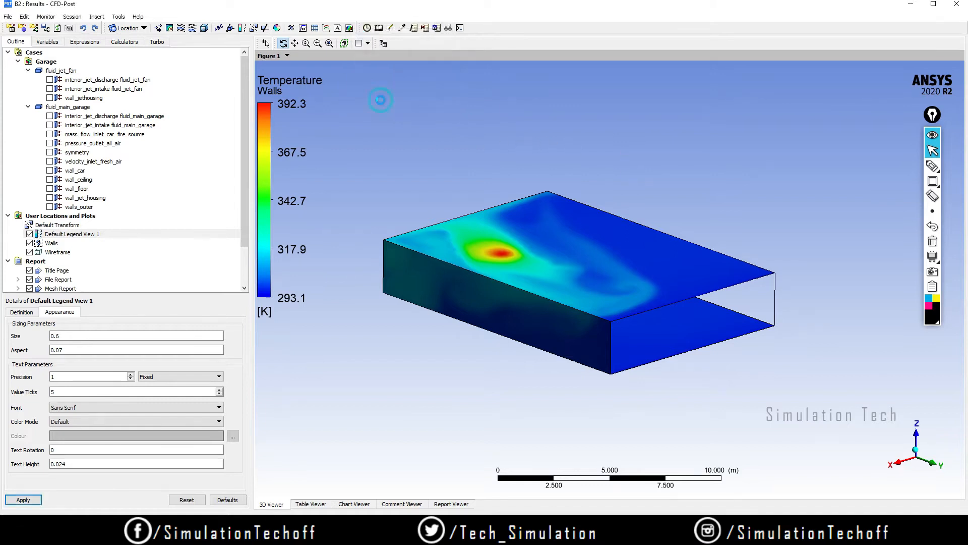
drag(242, 186, 243, 240)
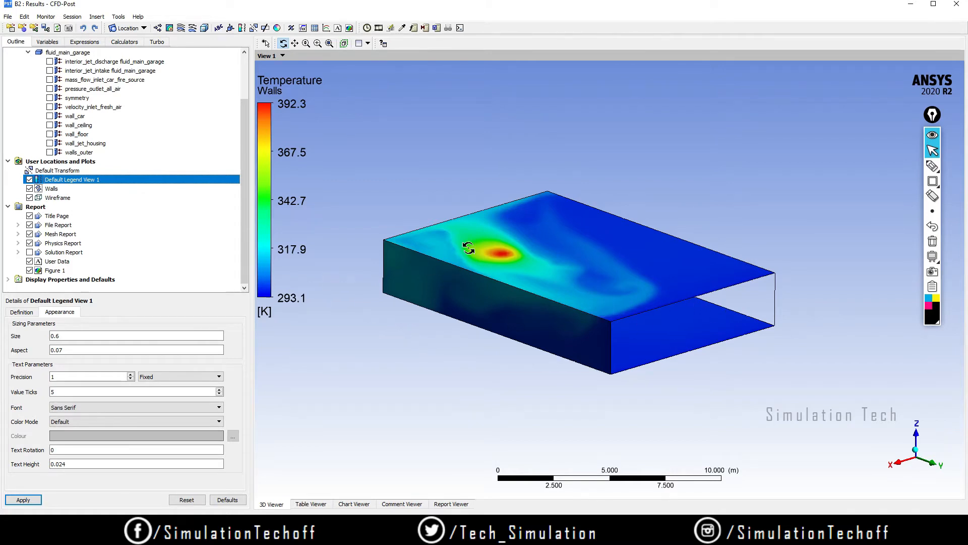
mouse_move(643, 331)
mouse_down()
mouse_move(575, 251)
mouse_move(588, 321)
mouse_move(661, 329)
mouse_move(637, 322)
mouse_up()
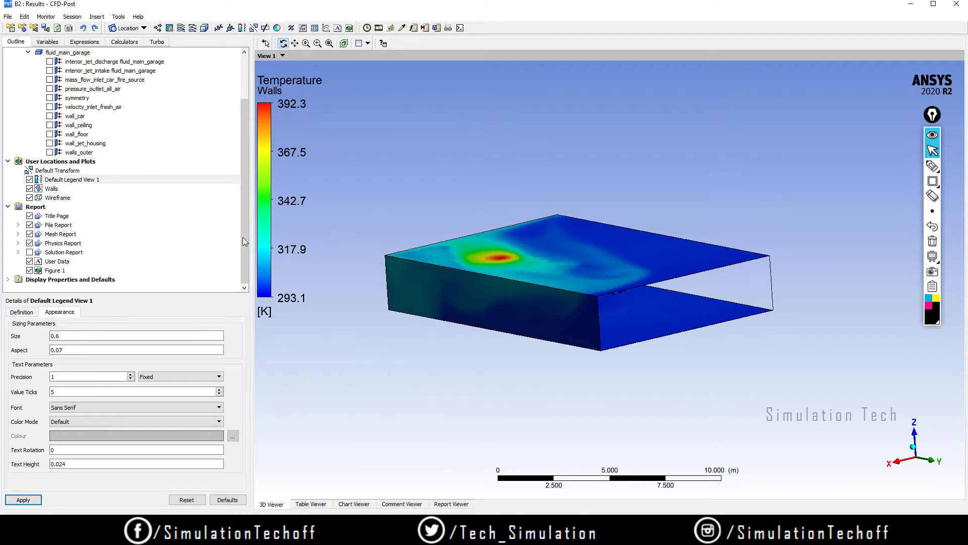
Step: Hide the Walls surface group so the wireframe shows the car and jet fan inside the garage
drag(685, 313, 826, 347)
drag(742, 389, 719, 401)
drag(244, 225, 253, 194)
click(30, 225)
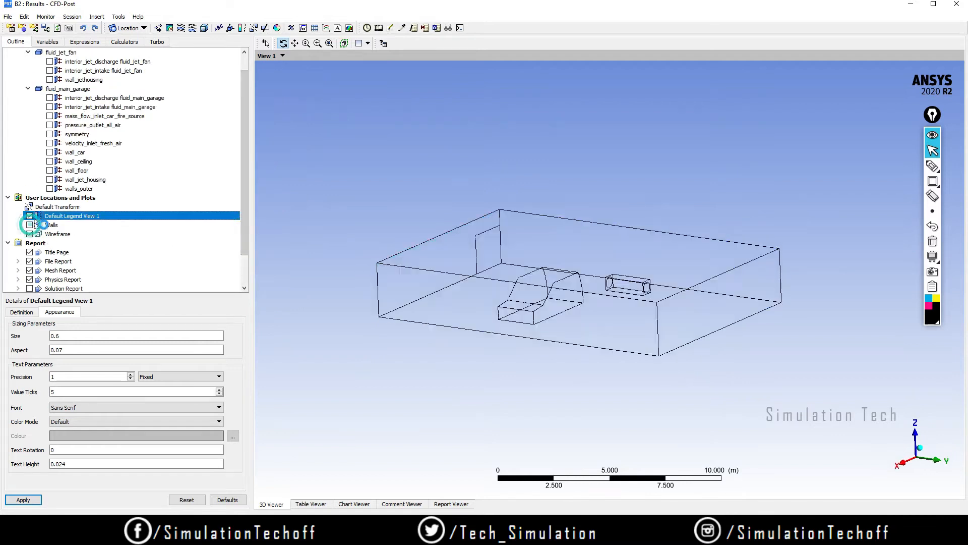
drag(657, 309, 430, 239)
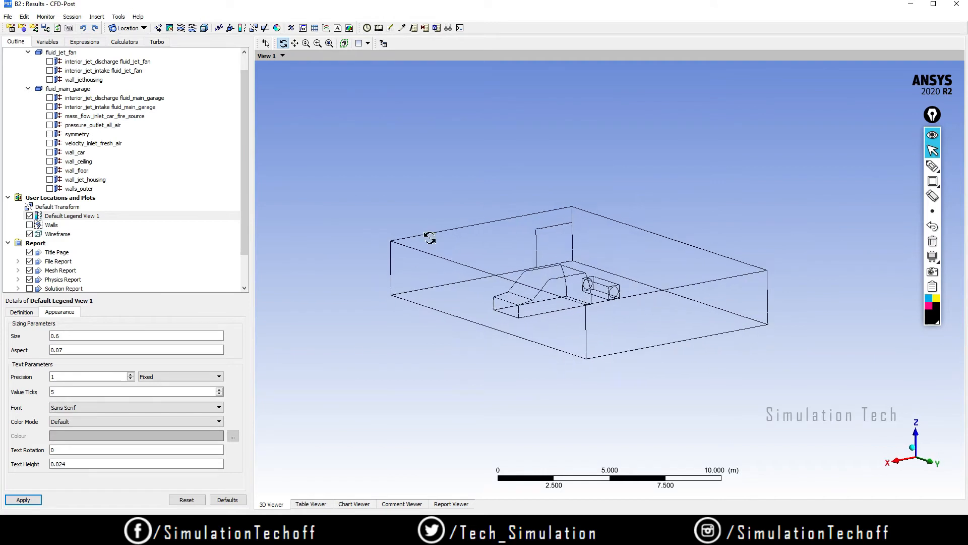
mouse_move(623, 346)
mouse_down()
mouse_move(638, 352)
mouse_move(628, 359)
mouse_up()
click(940, 187)
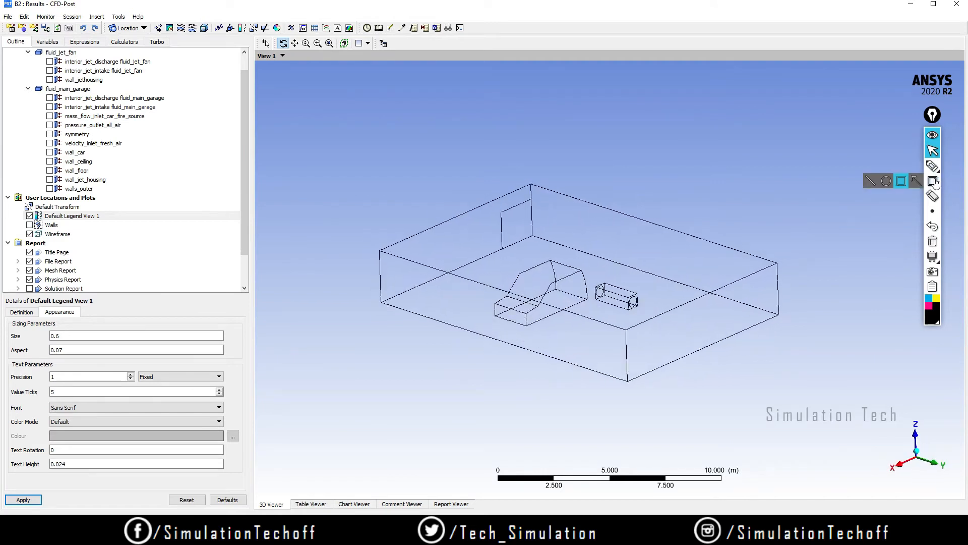
click(873, 183)
drag(502, 289, 503, 346)
mouse_move(502, 291)
mouse_down()
mouse_move(631, 216)
mouse_move(630, 267)
mouse_move(502, 346)
mouse_up()
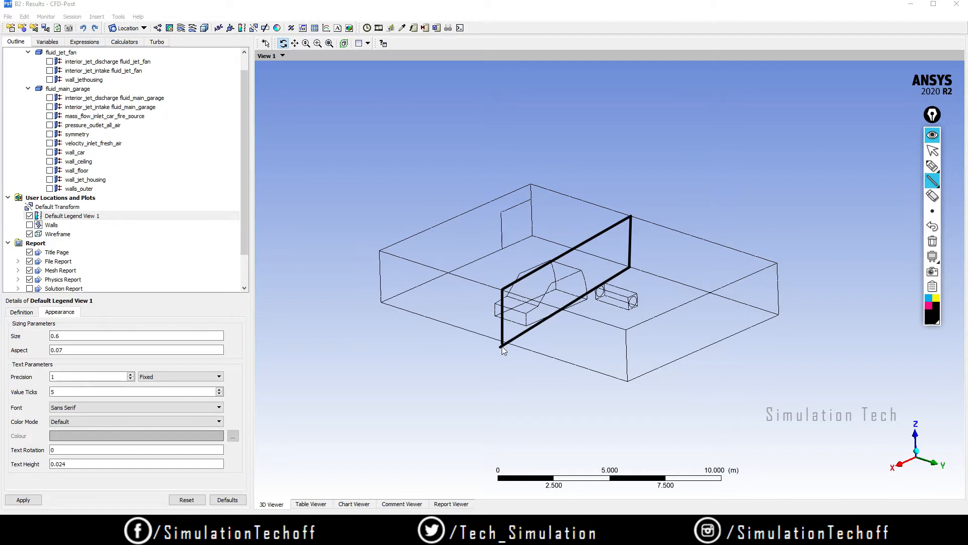
click(931, 167)
mouse_move(380, 337)
mouse_down()
mouse_move(425, 347)
mouse_move(386, 337)
mouse_move(389, 328)
mouse_move(385, 347)
mouse_up()
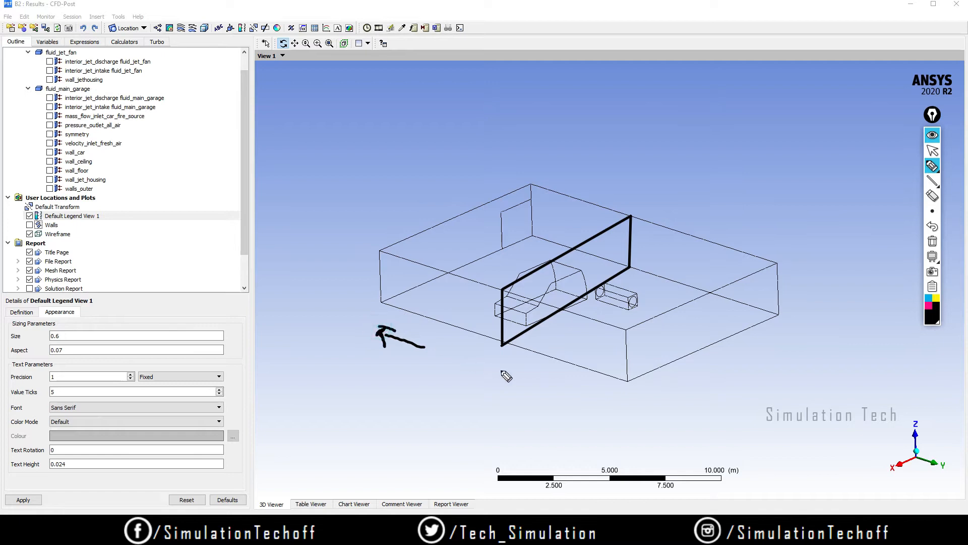
mouse_move(494, 374)
mouse_down()
mouse_move(534, 390)
mouse_move(541, 408)
mouse_up()
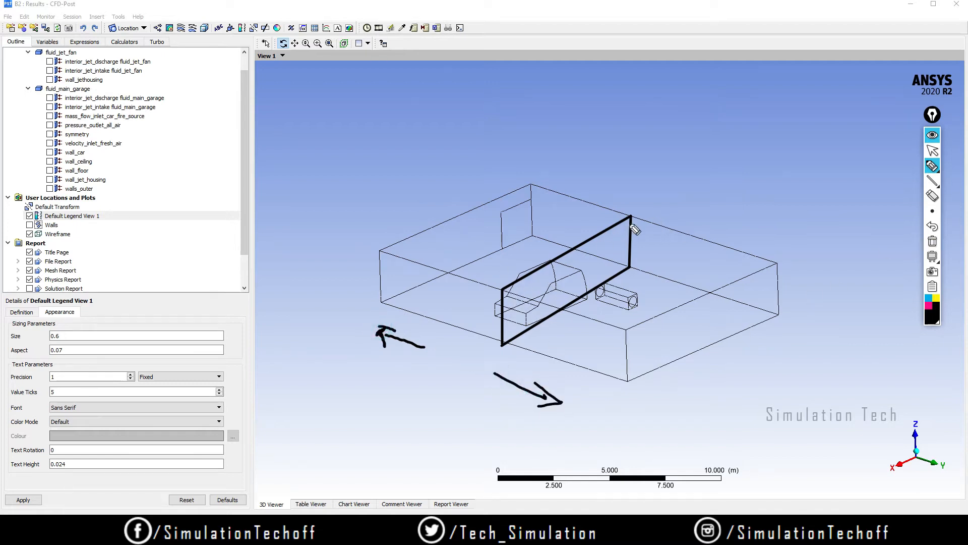
click(933, 242)
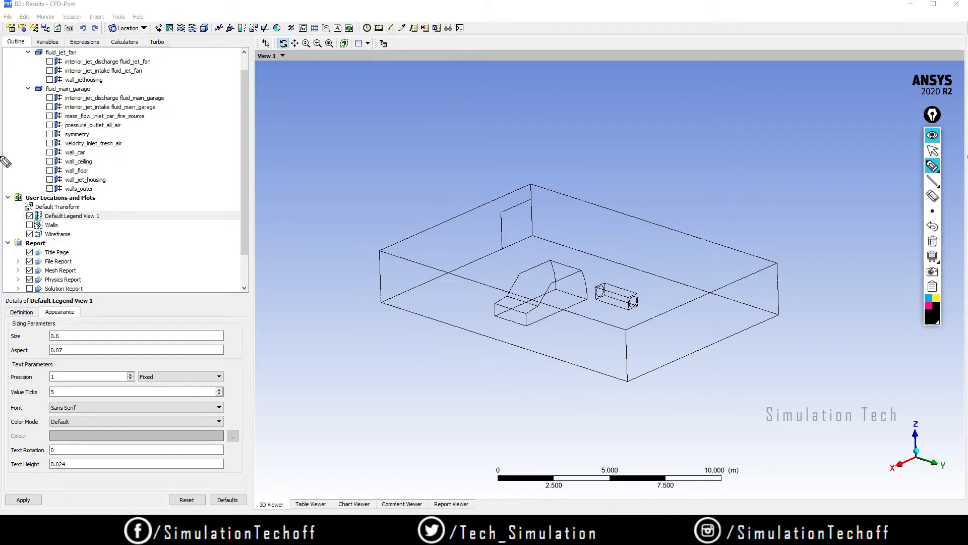
click(933, 151)
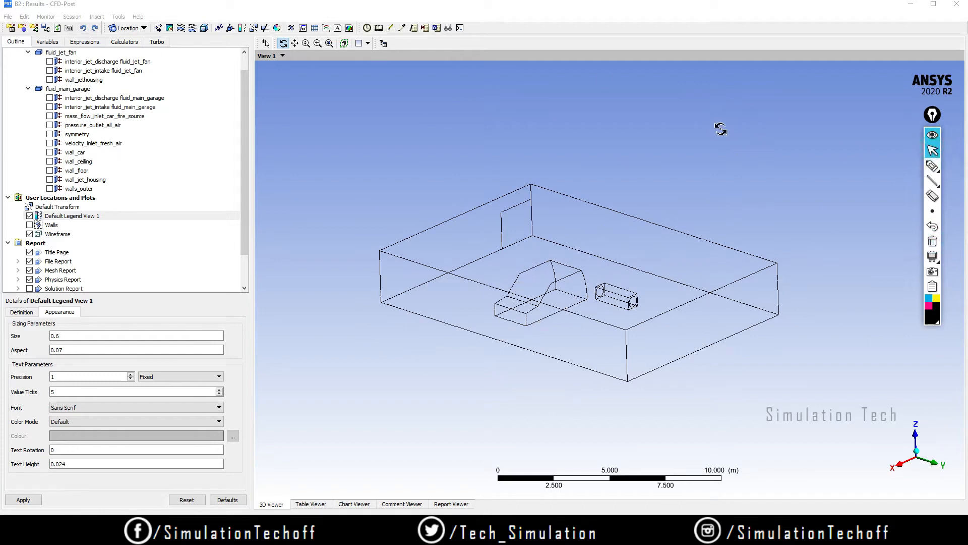
Step: Insert a new isosurface location named XYZ Plane
click(139, 28)
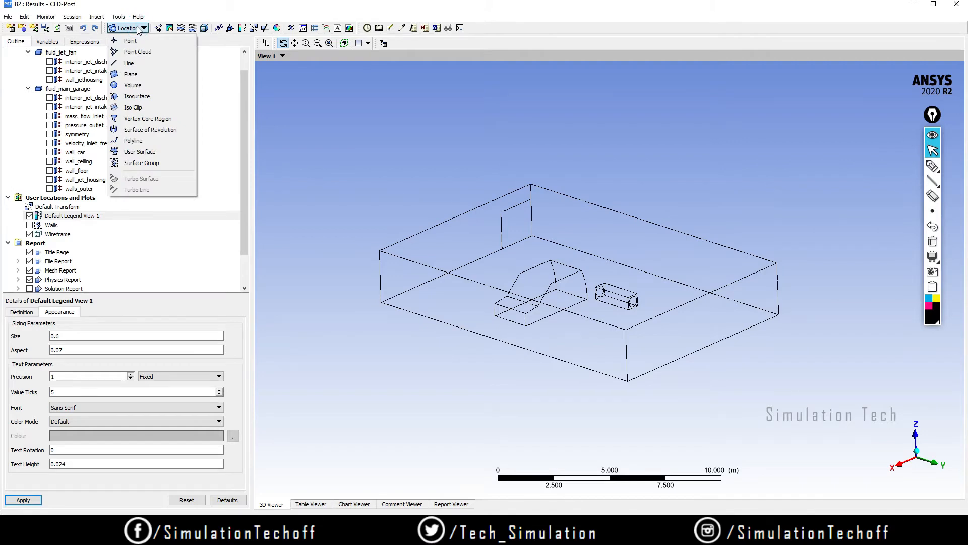
click(147, 98)
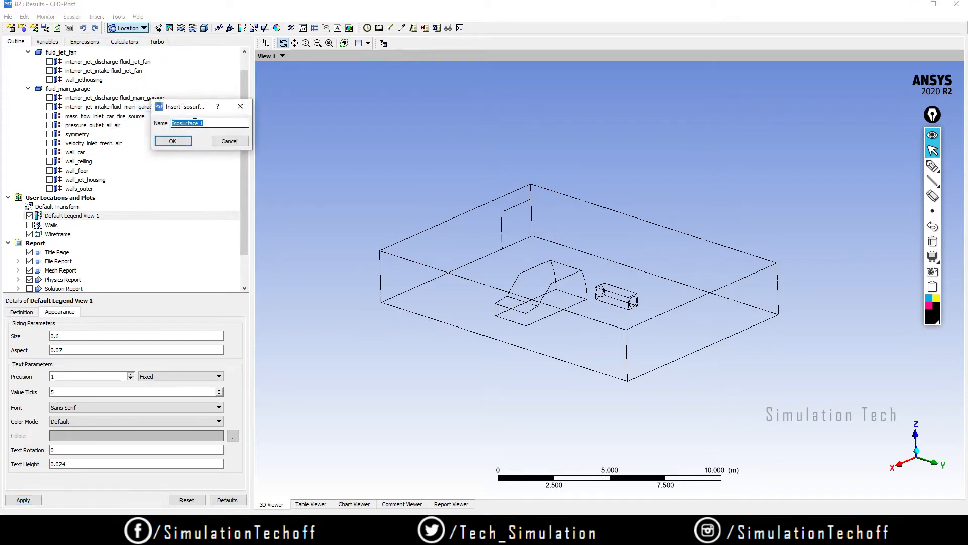
text(XYZ Plane)
click(174, 141)
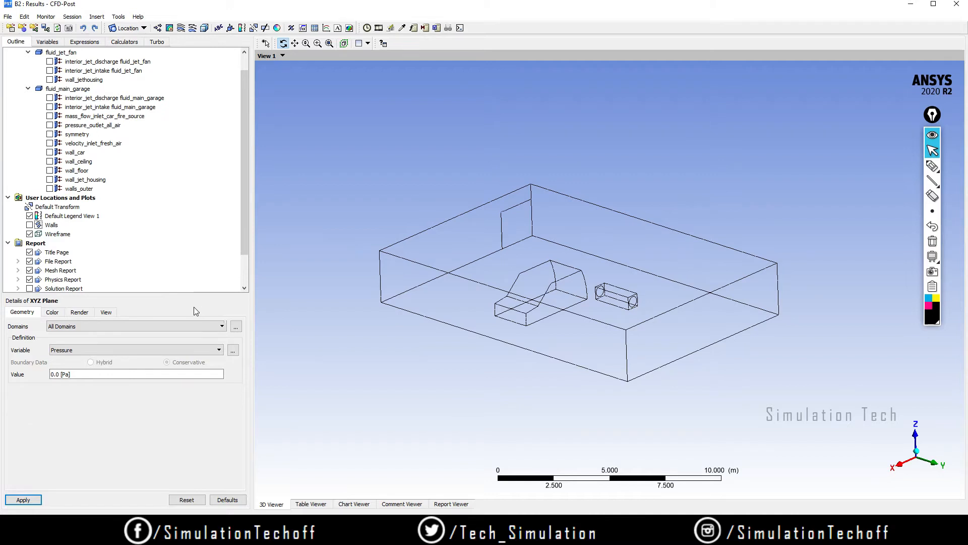
Step: Define the XYZ Plane isosurface by the Y variable, keeping All Domains as its domain
click(106, 327)
click(106, 327)
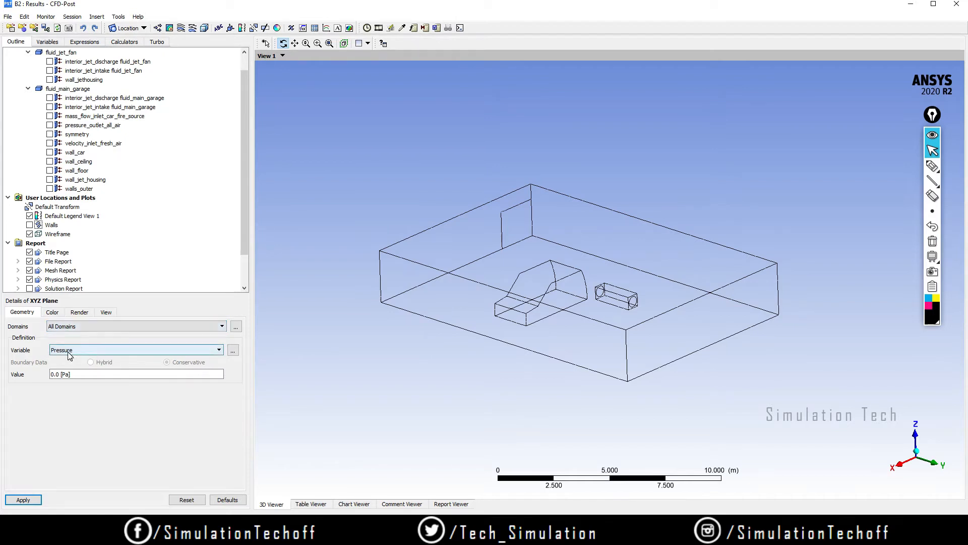
click(112, 353)
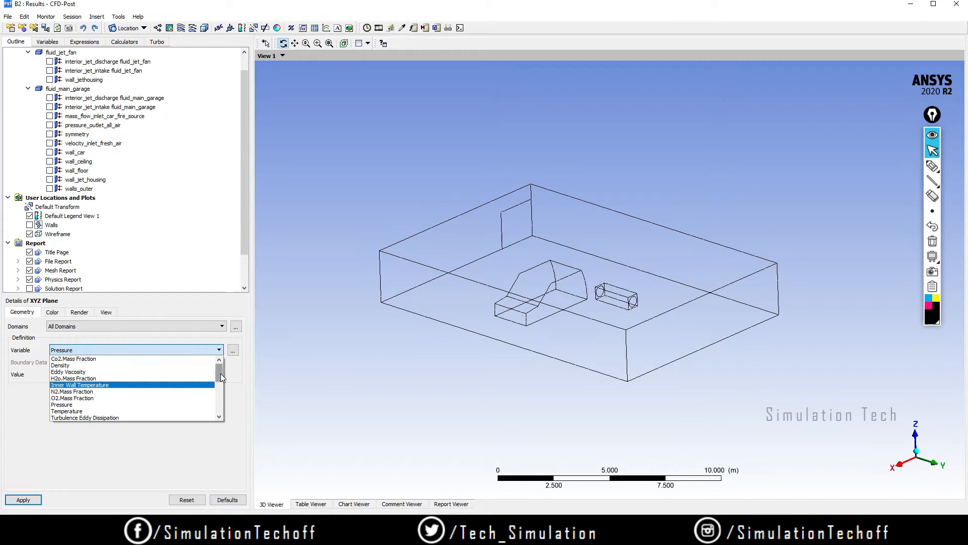
drag(220, 374, 223, 409)
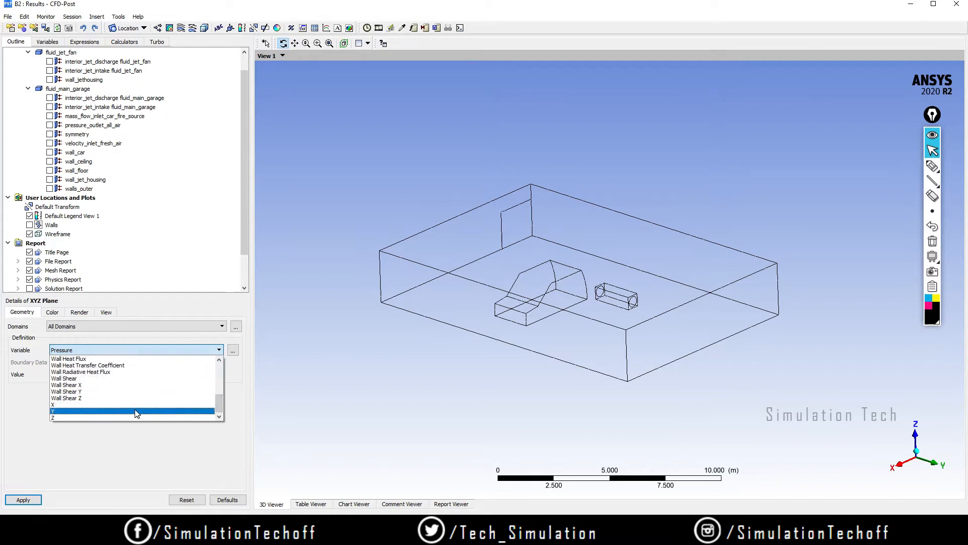
click(106, 411)
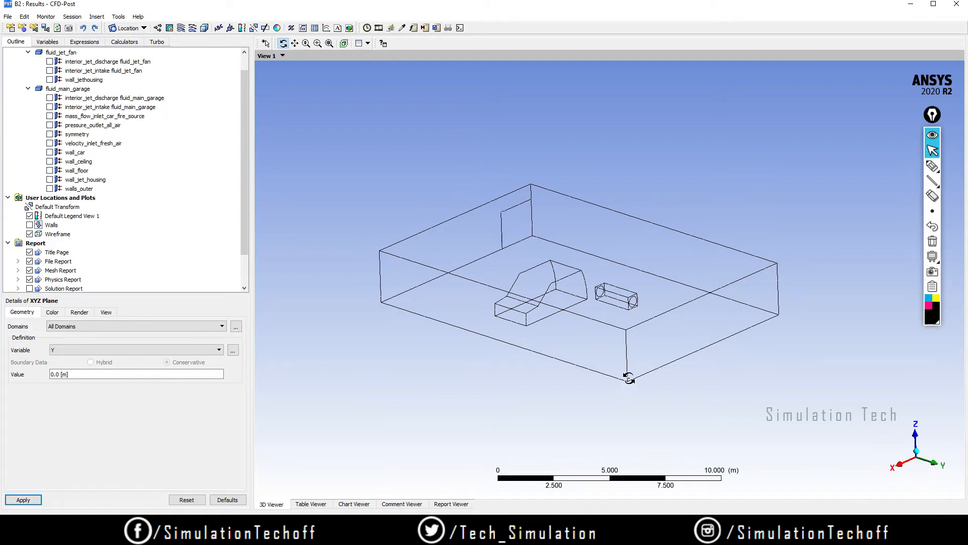
click(932, 181)
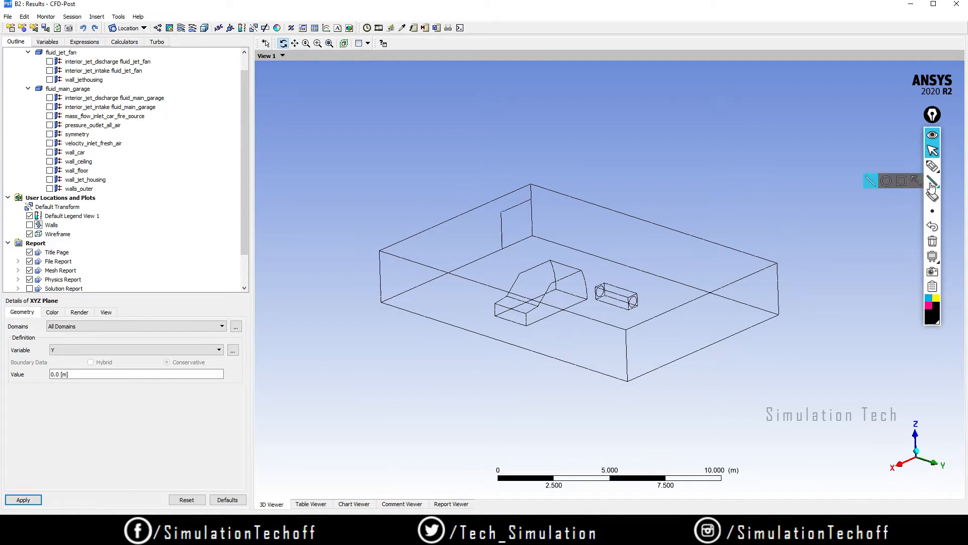
mouse_move(508, 295)
mouse_down()
mouse_move(505, 347)
mouse_move(509, 295)
mouse_move(620, 212)
mouse_move(621, 264)
mouse_move(486, 342)
mouse_up()
click(933, 242)
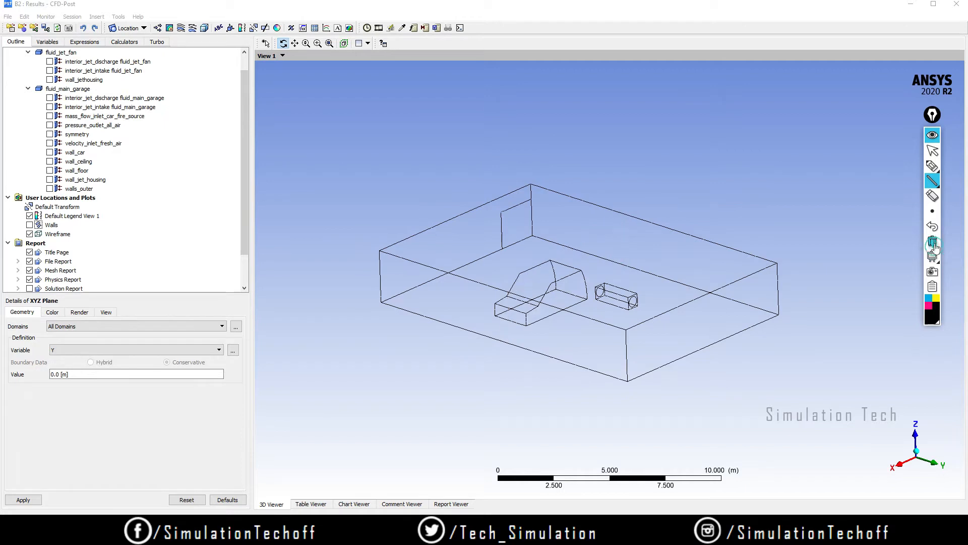
click(932, 135)
Step: Set the XYZ Plane isosurface value to 9 m, colour it by the Temperature variable with the Global range and apply it
click(73, 374)
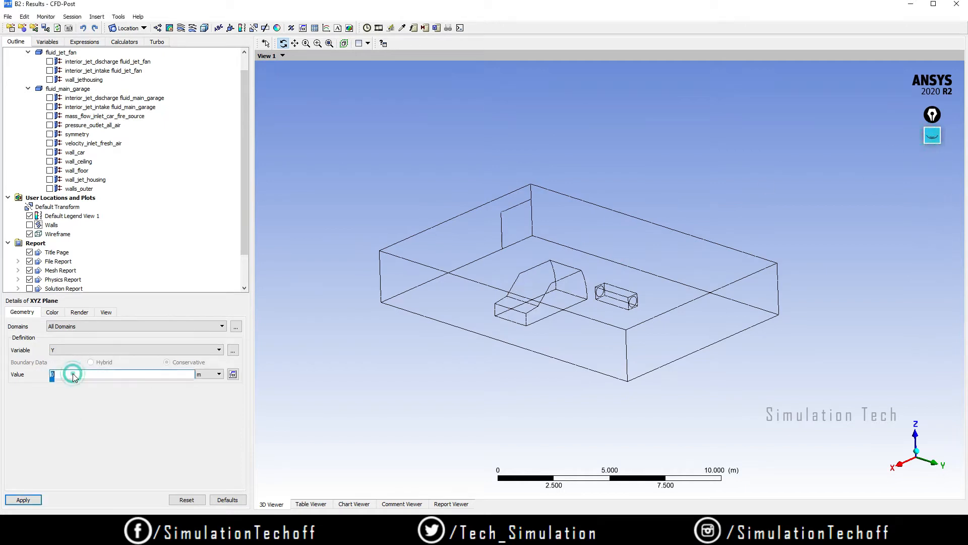
text(9)
click(52, 313)
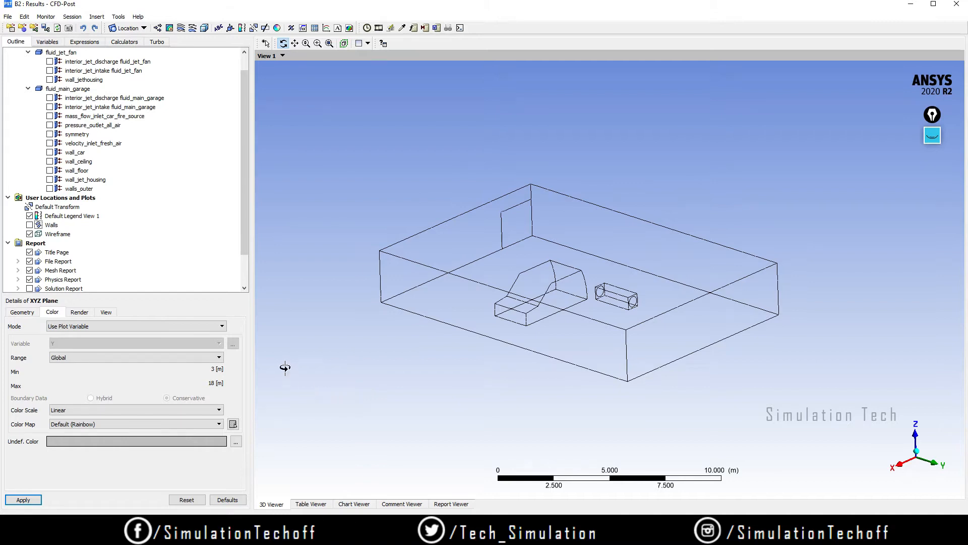
click(152, 326)
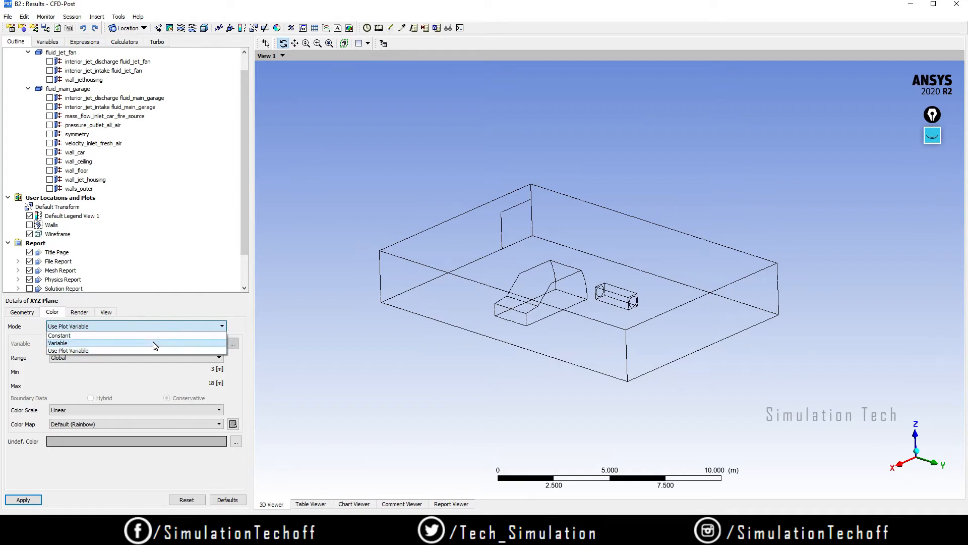
click(154, 344)
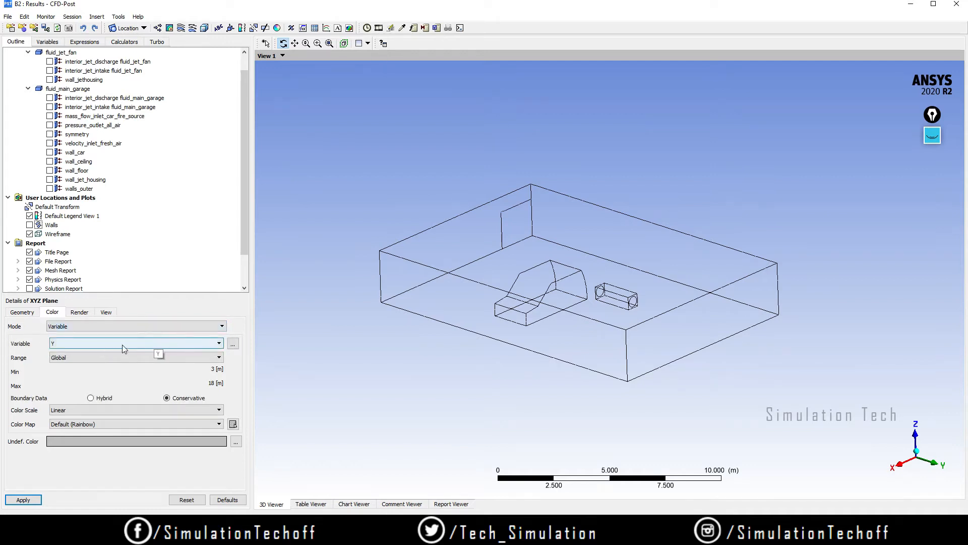
click(188, 343)
scroll(177, 384, up, 1)
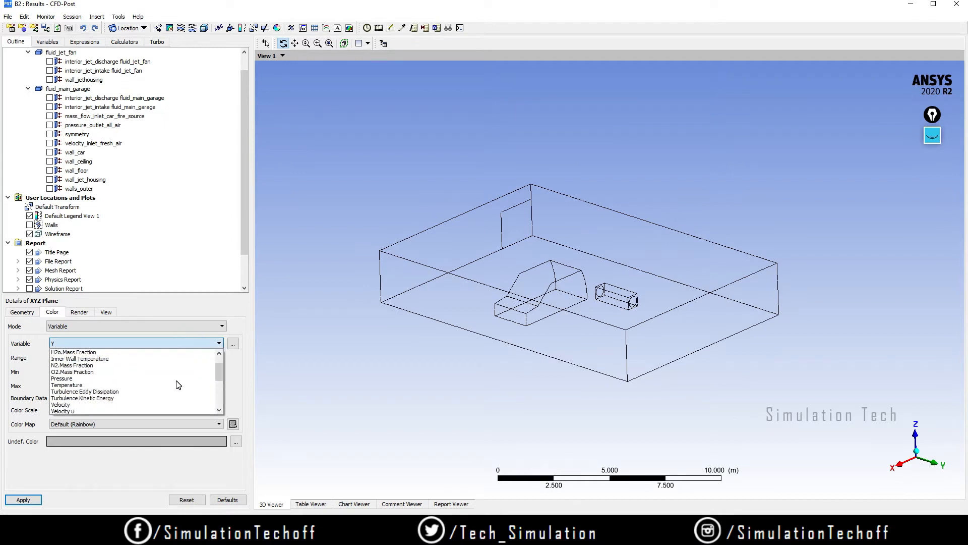
click(160, 385)
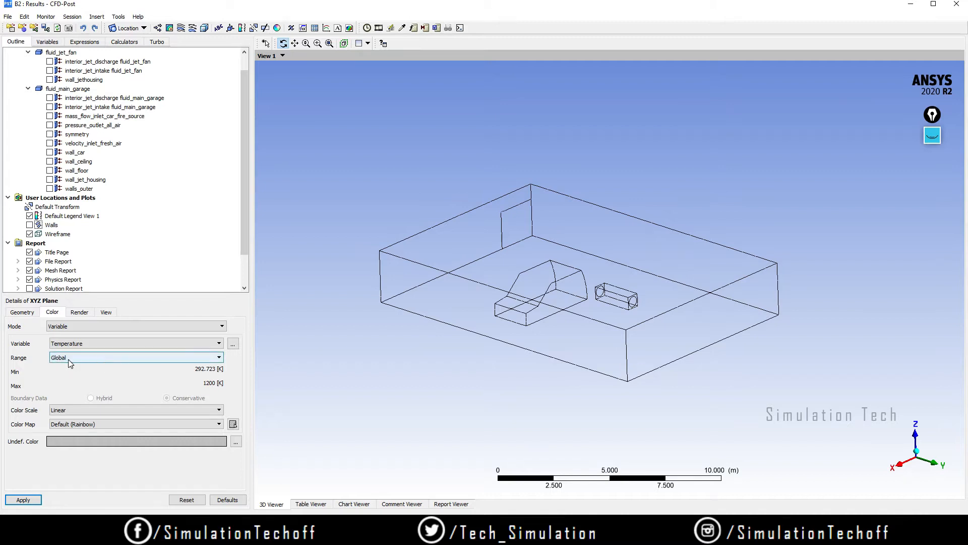
click(18, 501)
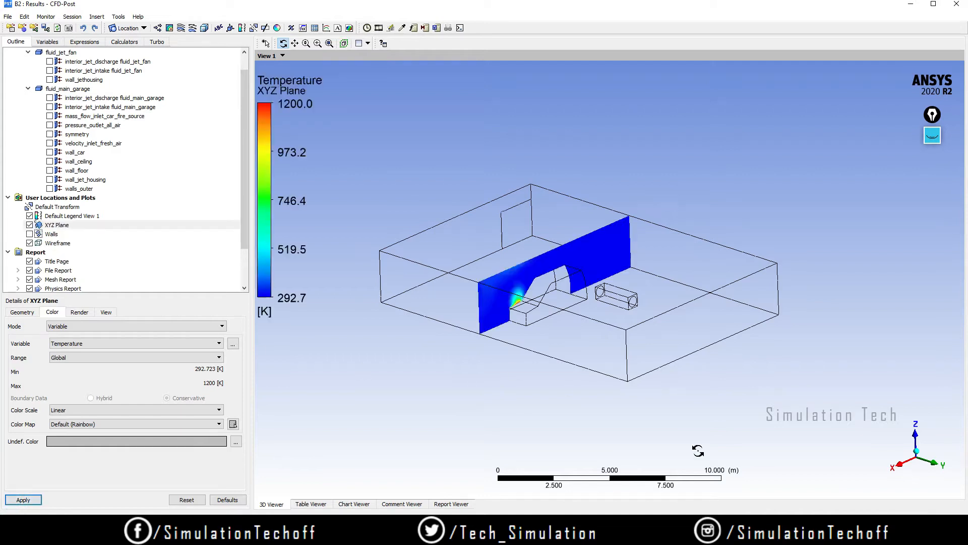
Step: Examine the temperature distribution on the XYZ Plane, up close around the car's fire source and across the whole garage
mouse_move(734, 421)
mouse_down()
mouse_move(741, 423)
mouse_move(720, 413)
mouse_up()
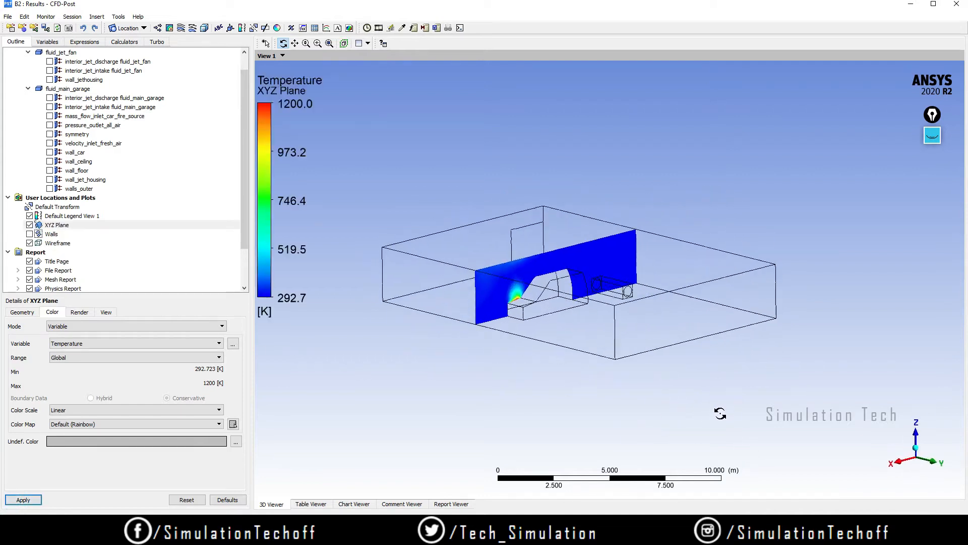
mouse_move(585, 298)
mouse_down()
mouse_move(557, 290)
mouse_move(587, 300)
mouse_up()
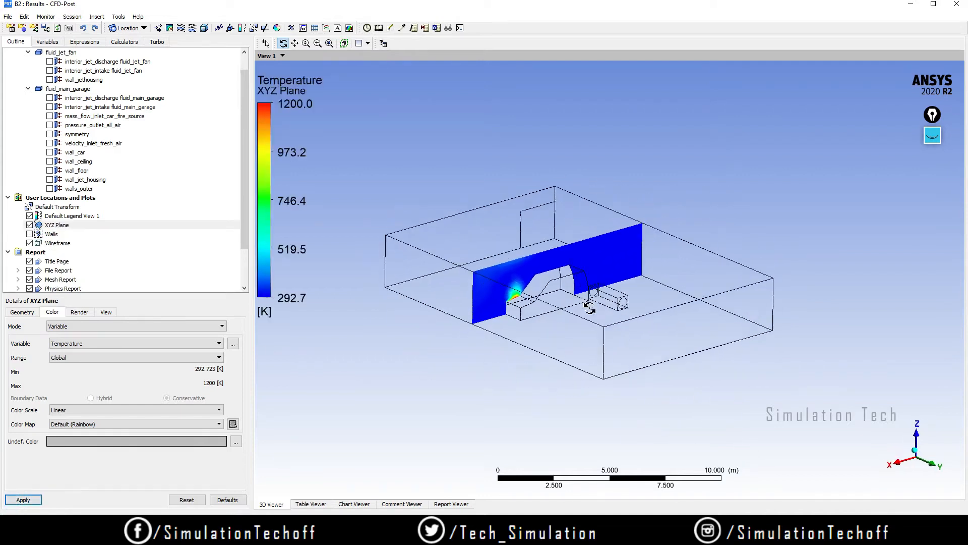
scroll(562, 283, up, 5)
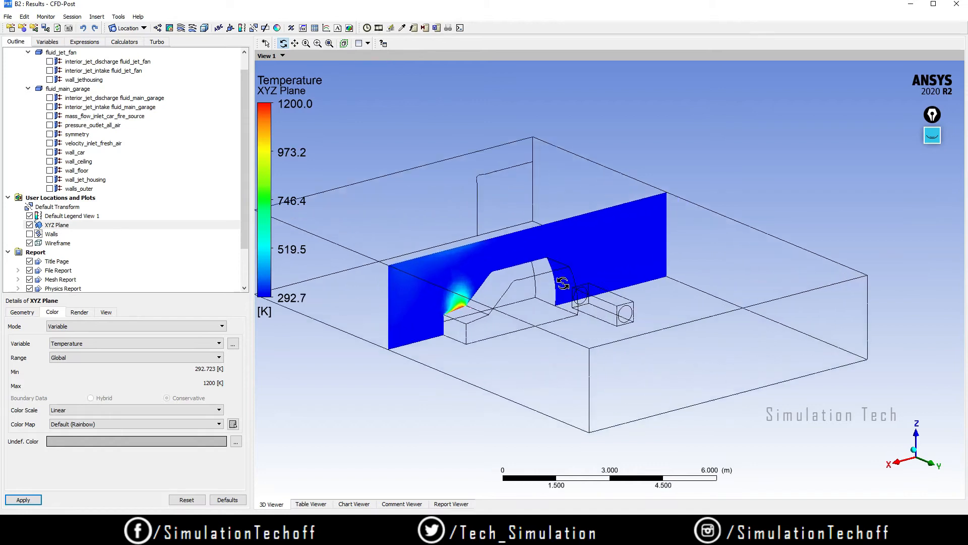
scroll(563, 283, up, 4)
drag(588, 370, 536, 295)
scroll(401, 325, up, 1)
scroll(535, 287, up, 6)
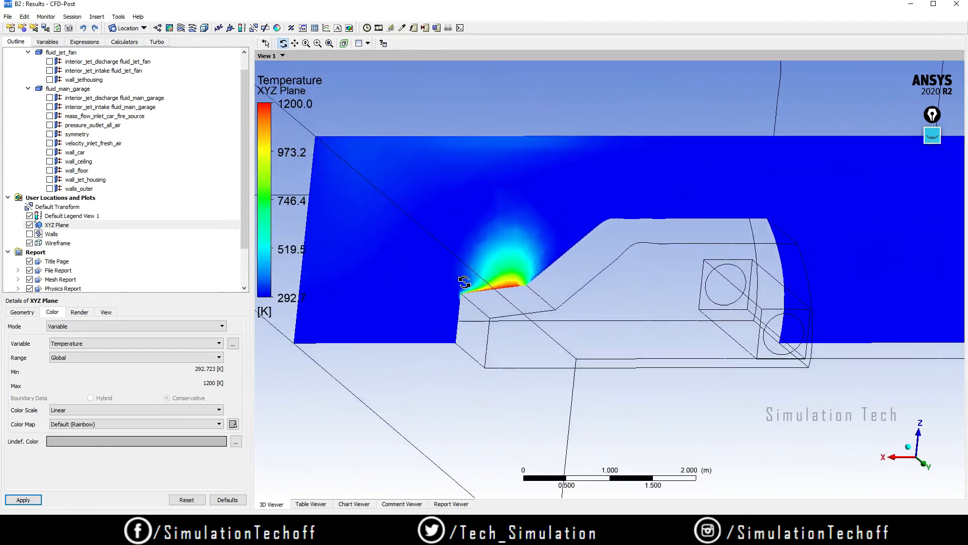
drag(461, 288, 598, 323)
scroll(598, 323, down, 5)
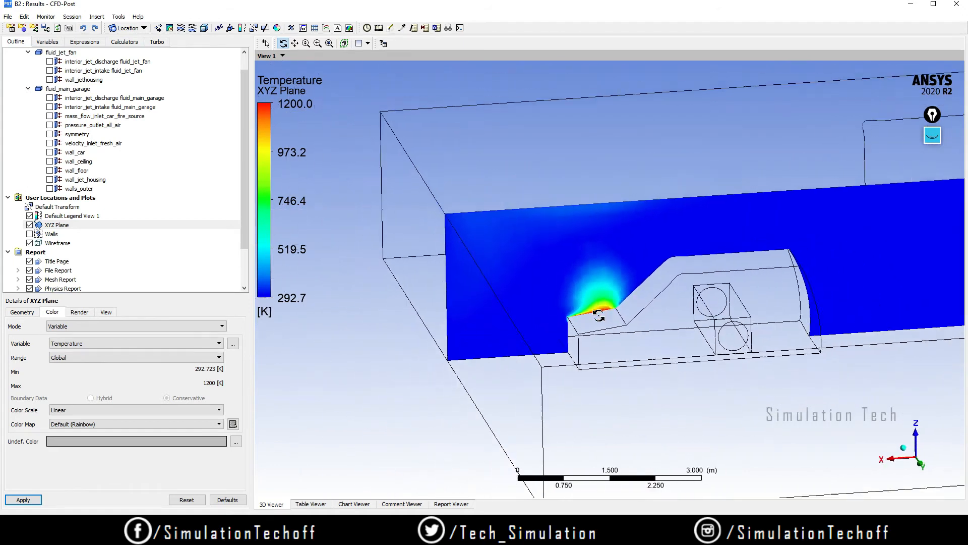
scroll(597, 317, down, 4)
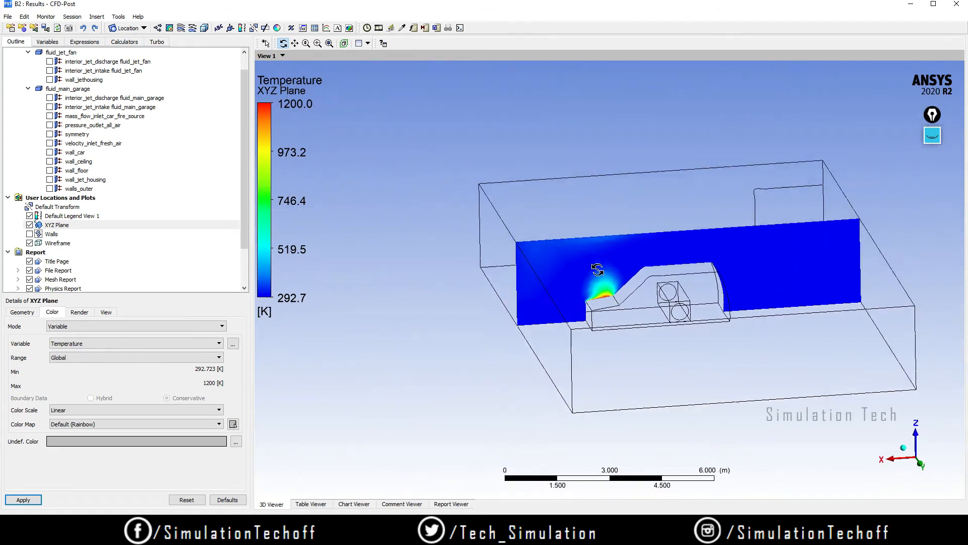
drag(597, 270, 673, 251)
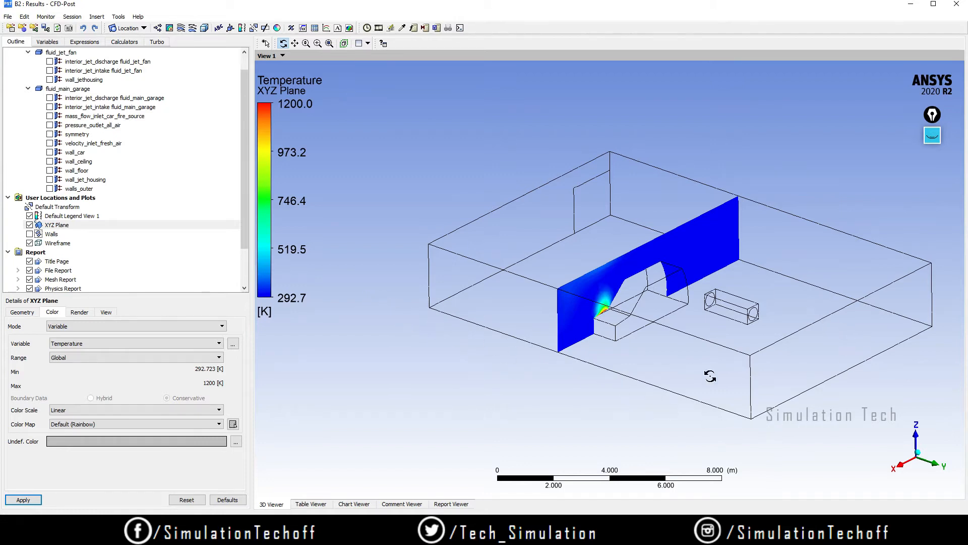
drag(710, 376, 644, 356)
scroll(670, 326, down, 5)
scroll(660, 318, up, 5)
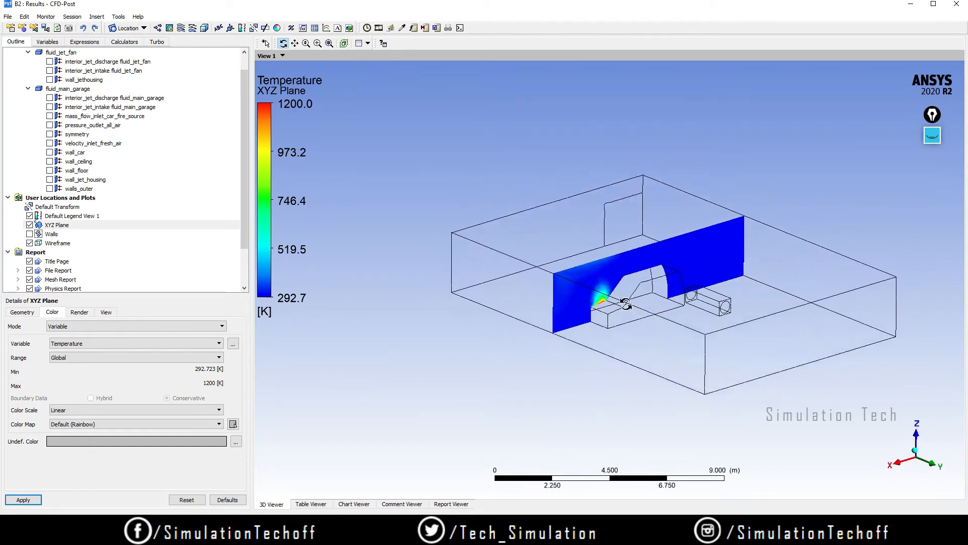
Step: Set up a Sweep Animation of the XYZ Plane and slow it down to 512 frames
click(378, 29)
drag(84, 84, 122, 94)
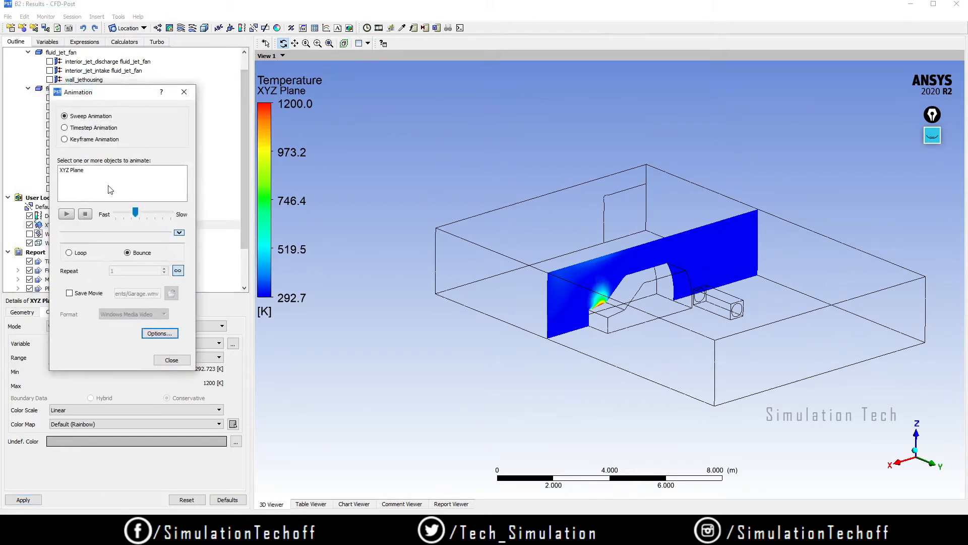
click(79, 171)
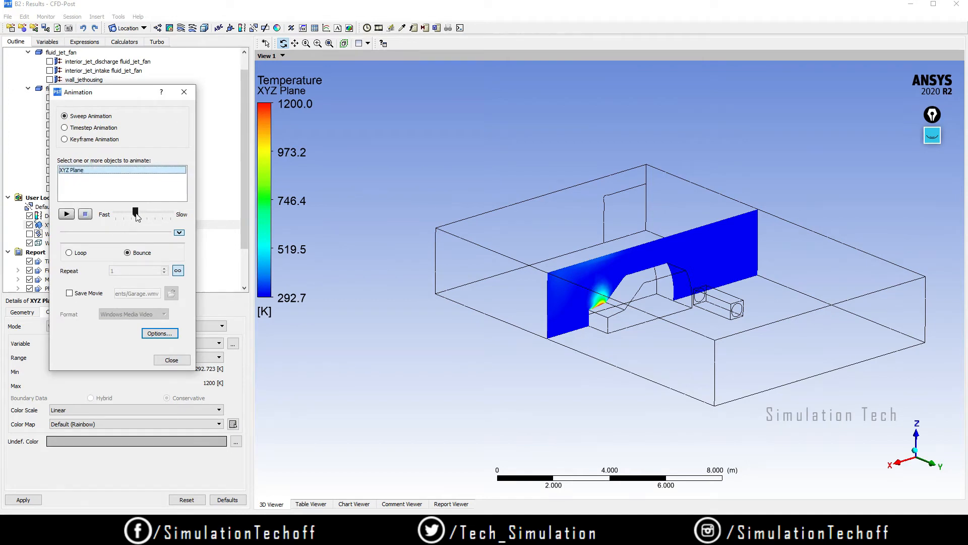
drag(137, 215, 154, 220)
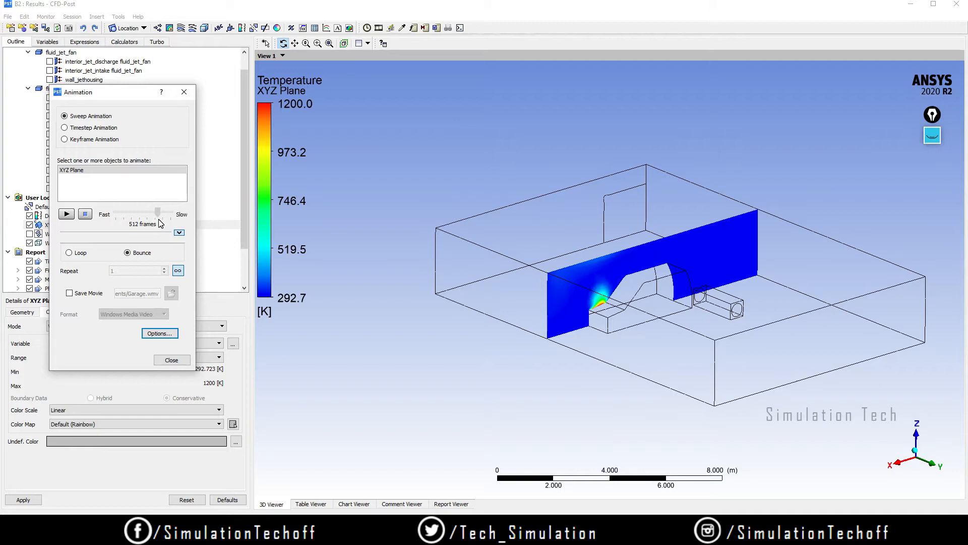
Step: Play the XYZ Plane sweep animation through the garage, leave the animation settings and hide the XYZ Plane
drag(159, 221, 160, 221)
click(67, 214)
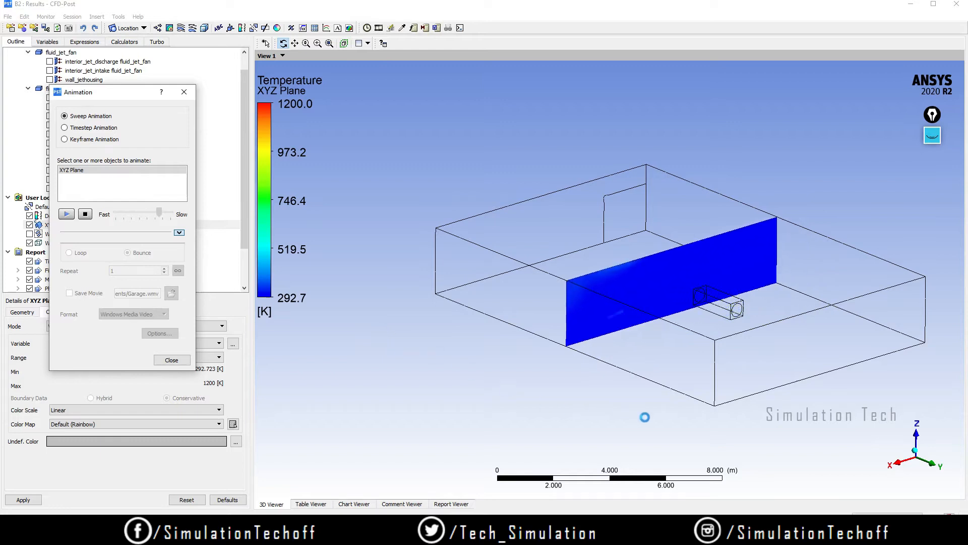
drag(649, 415, 626, 414)
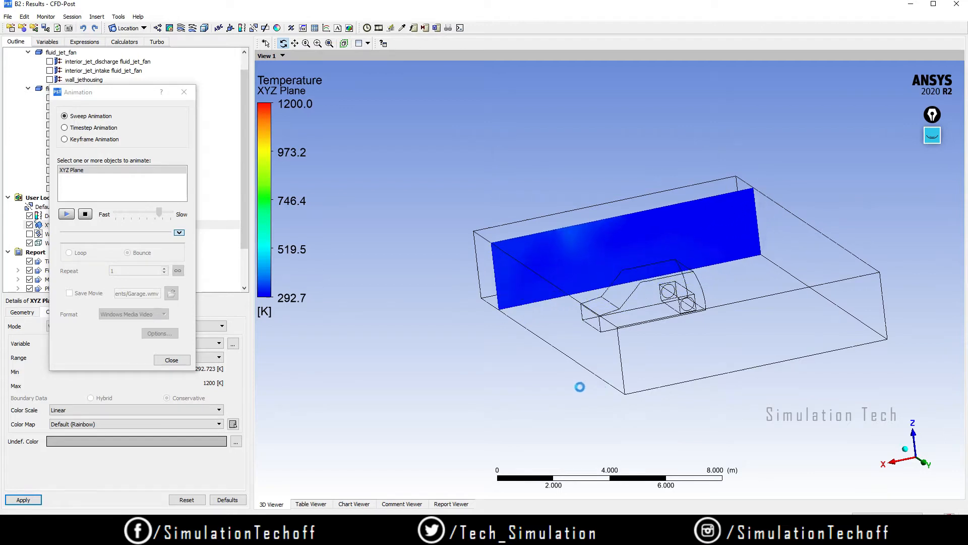
drag(538, 366, 555, 369)
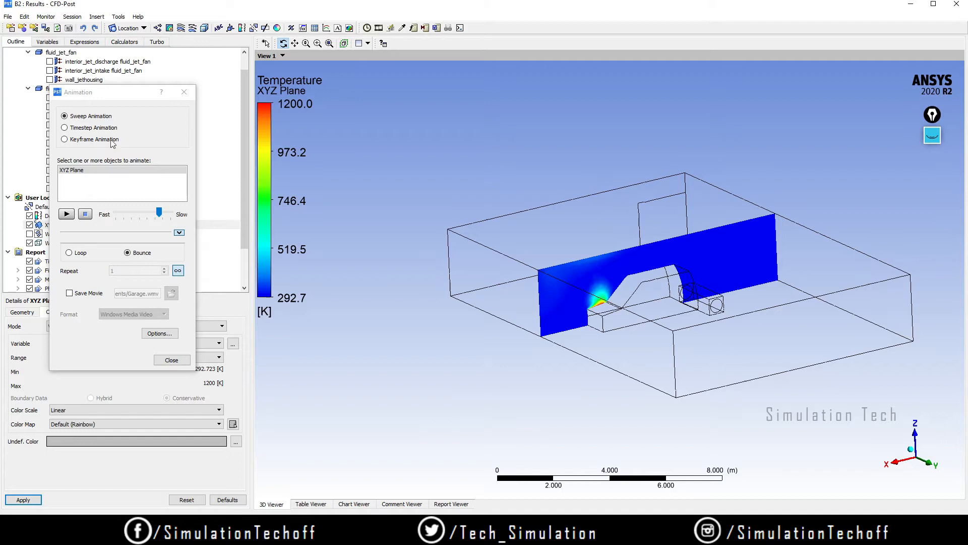
click(184, 93)
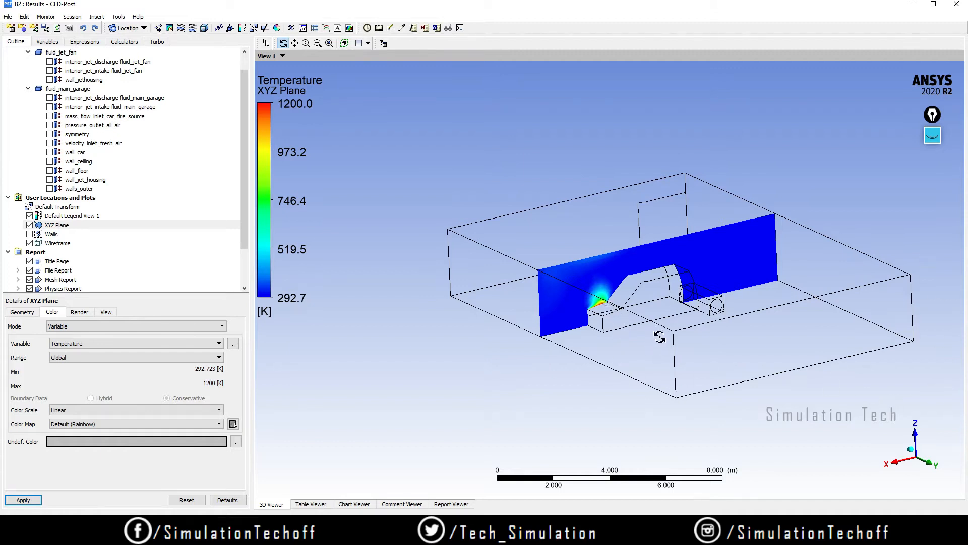
click(29, 225)
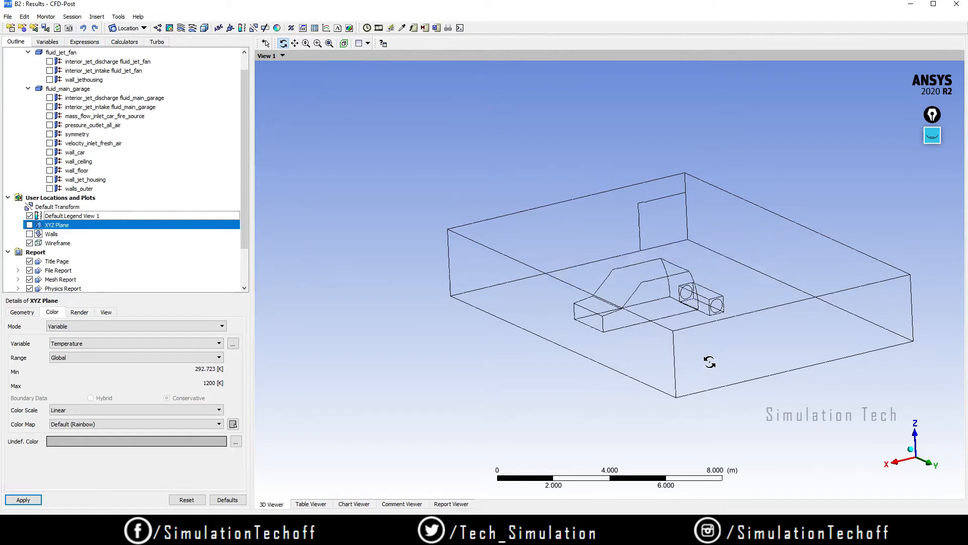
drag(711, 362, 686, 355)
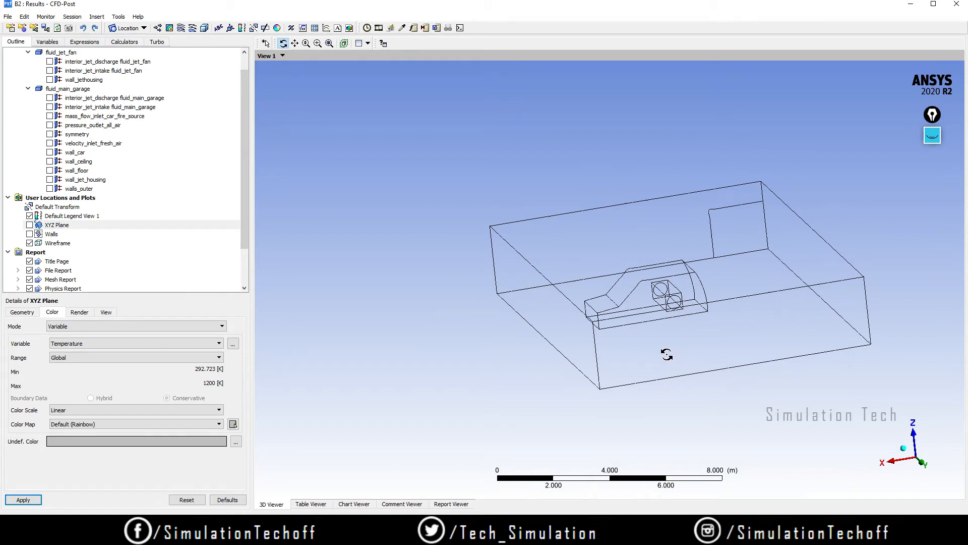
Step: Sketch freehand on-screen pen annotations above the garage wireframe and clear them all
click(932, 136)
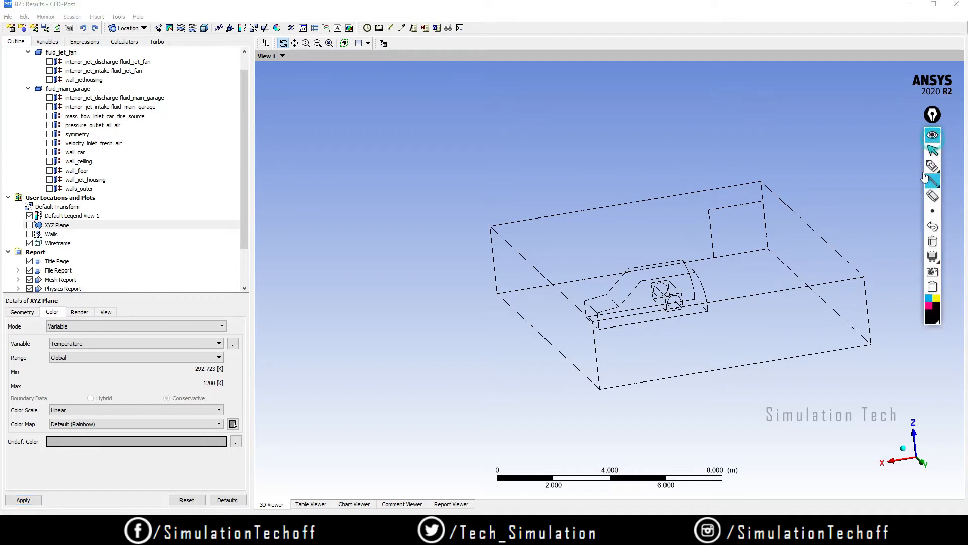
click(933, 165)
mouse_move(344, 160)
mouse_down()
mouse_move(335, 187)
mouse_move(345, 185)
mouse_up()
mouse_move(351, 178)
mouse_down()
mouse_move(357, 167)
mouse_move(345, 172)
mouse_move(378, 186)
mouse_move(443, 169)
mouse_move(472, 167)
mouse_move(473, 176)
mouse_up()
mouse_move(544, 142)
mouse_down()
mouse_move(537, 175)
mouse_move(544, 161)
mouse_up()
drag(552, 174, 598, 151)
click(598, 144)
drag(599, 151, 645, 160)
click(933, 242)
click(933, 151)
Step: Show the wall_car boundary of fluid_main_garage inside the garage wireframe
drag(651, 349, 674, 358)
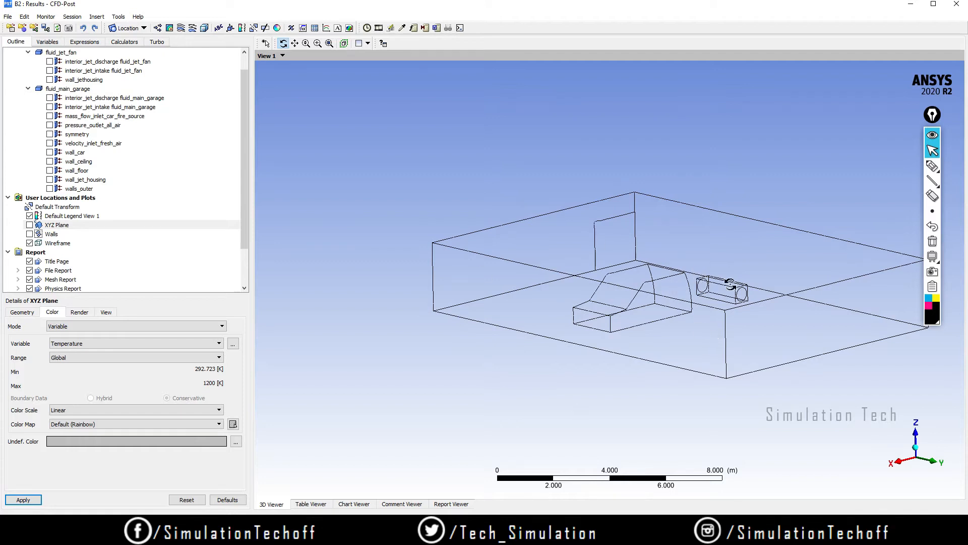
drag(744, 323, 771, 320)
drag(717, 306, 686, 311)
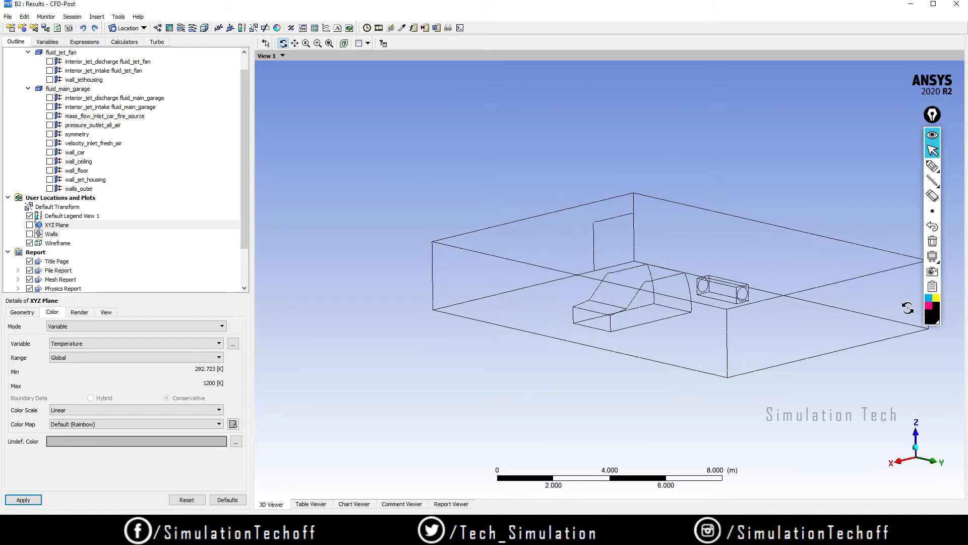
mouse_move(752, 327)
mouse_down()
mouse_move(766, 339)
mouse_move(757, 341)
mouse_up()
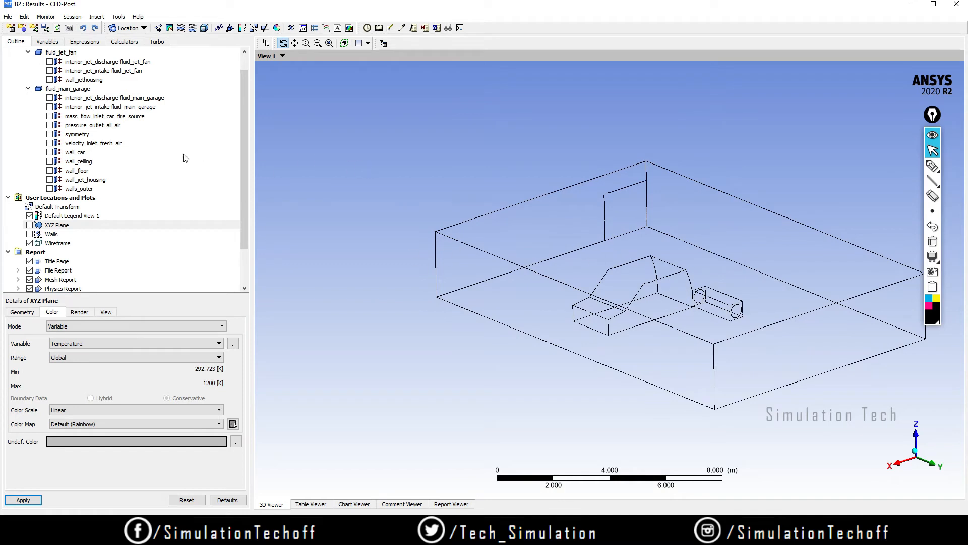
drag(241, 176, 246, 159)
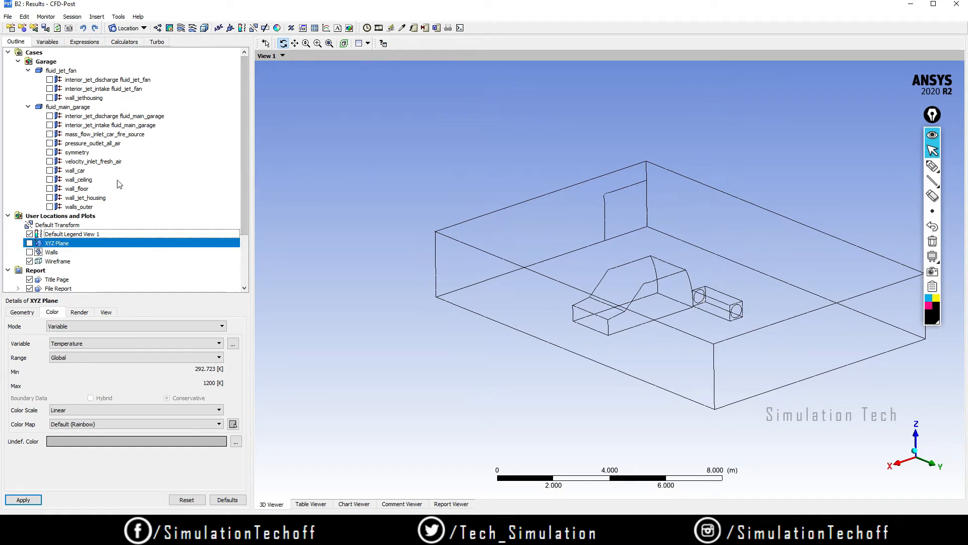
drag(861, 316, 645, 298)
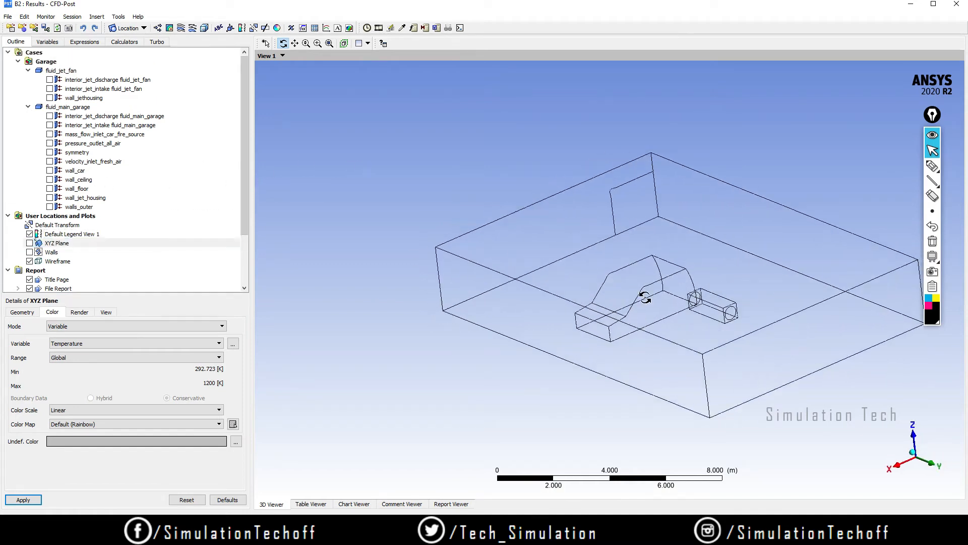
click(69, 172)
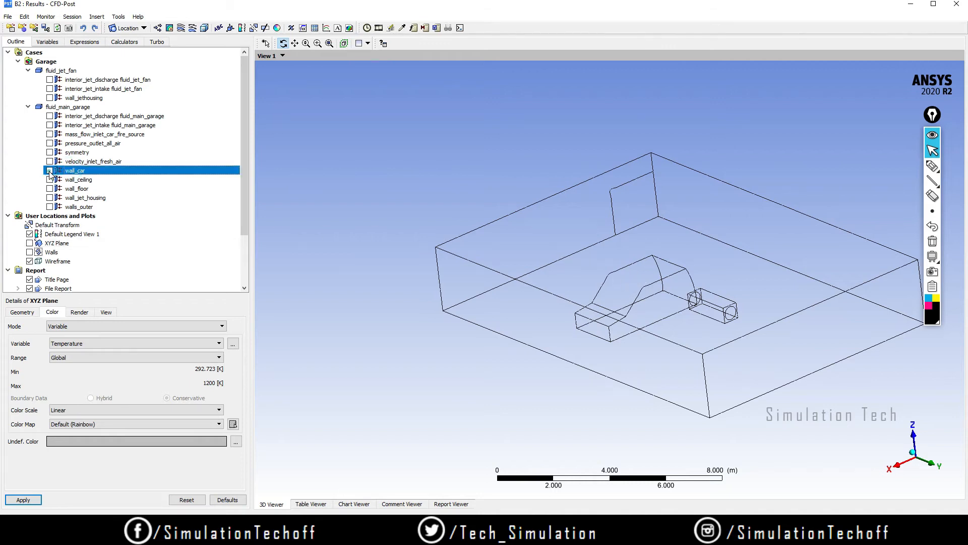
click(49, 171)
drag(621, 291, 617, 319)
Step: Colour the wall_car boundary constant yellow (#ffff00) and apply it
click(76, 170)
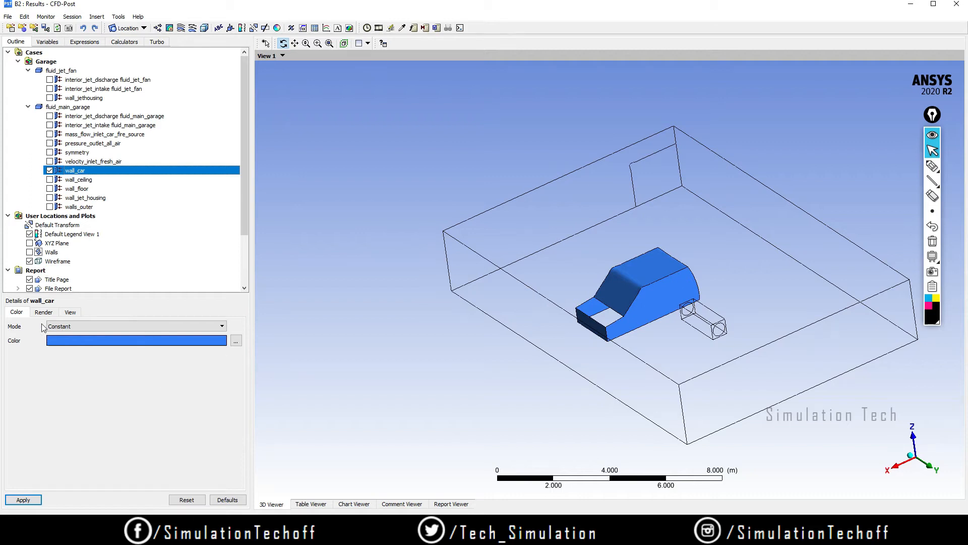
click(236, 343)
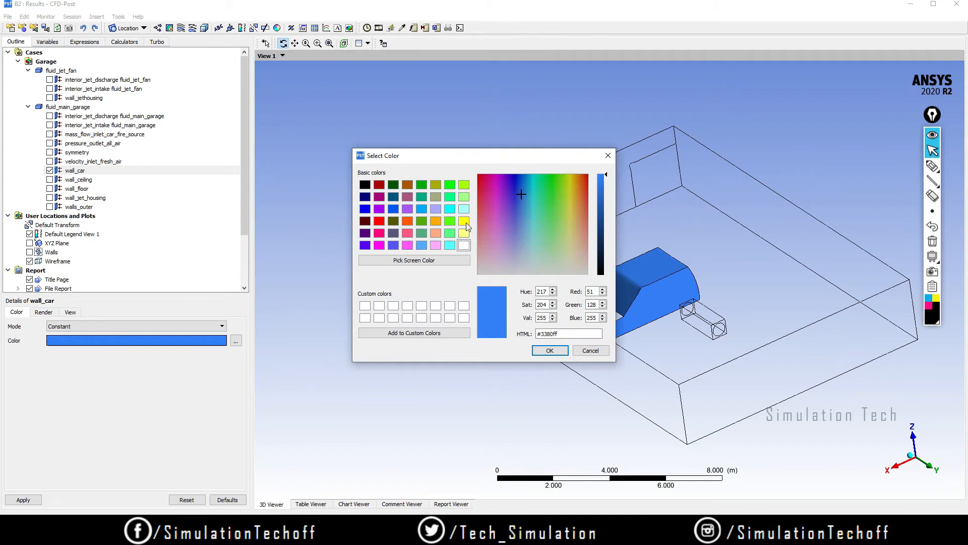
click(465, 222)
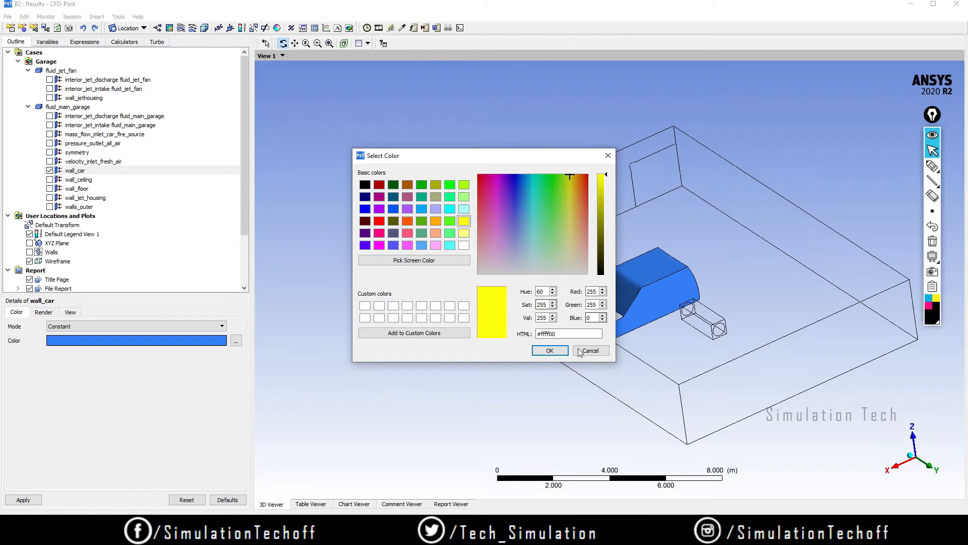
click(550, 350)
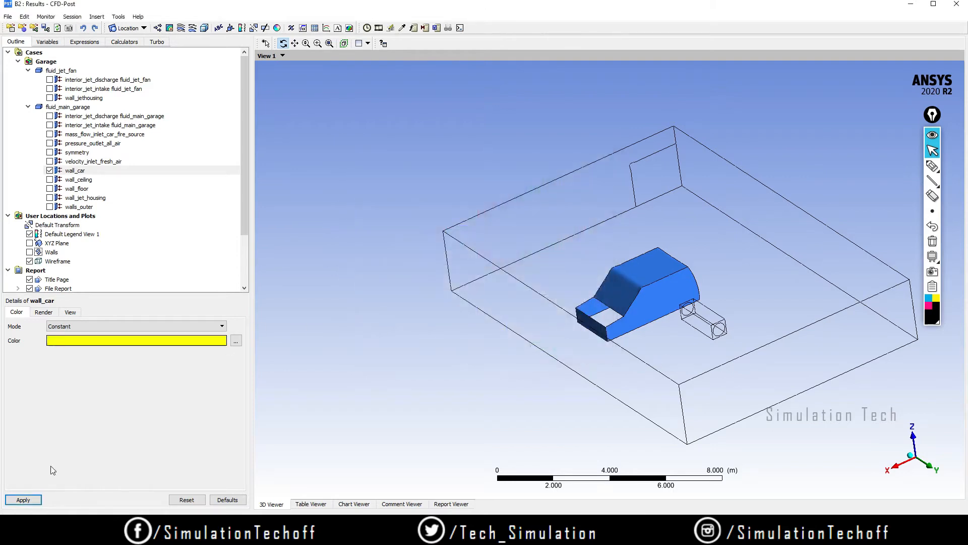
click(22, 499)
drag(464, 444, 560, 412)
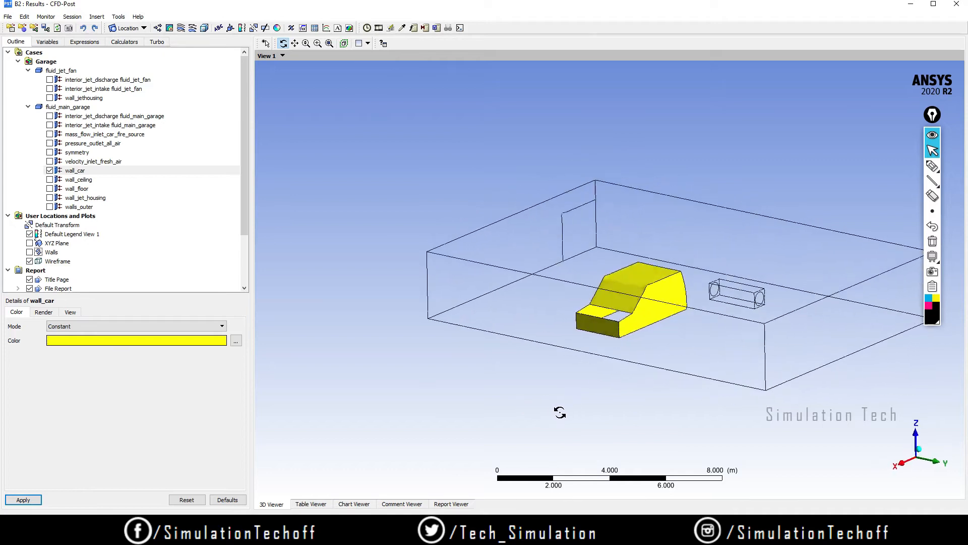
drag(683, 328, 655, 333)
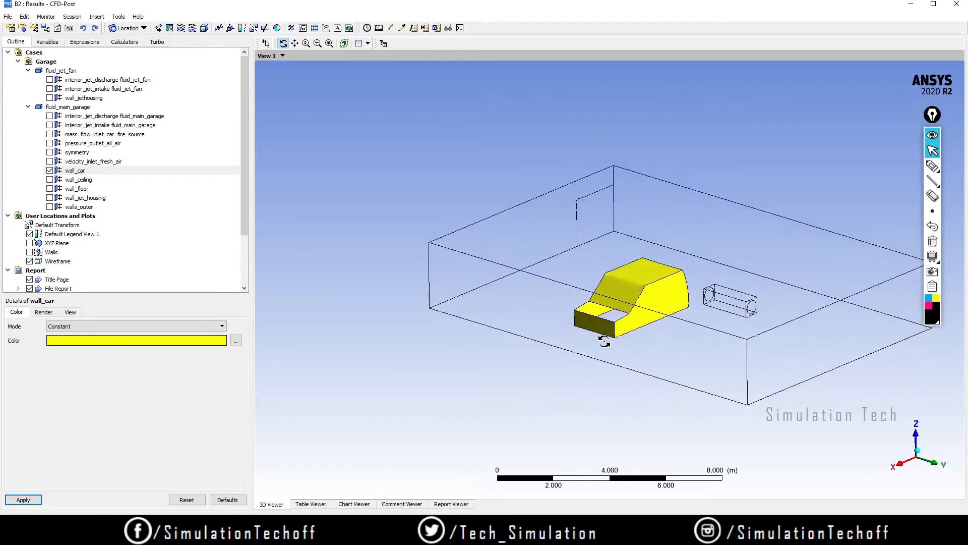
Step: Insert an isosurface with the default name, defined by Co2.Mass Fraction at a value of 0.001, and apply it
click(122, 27)
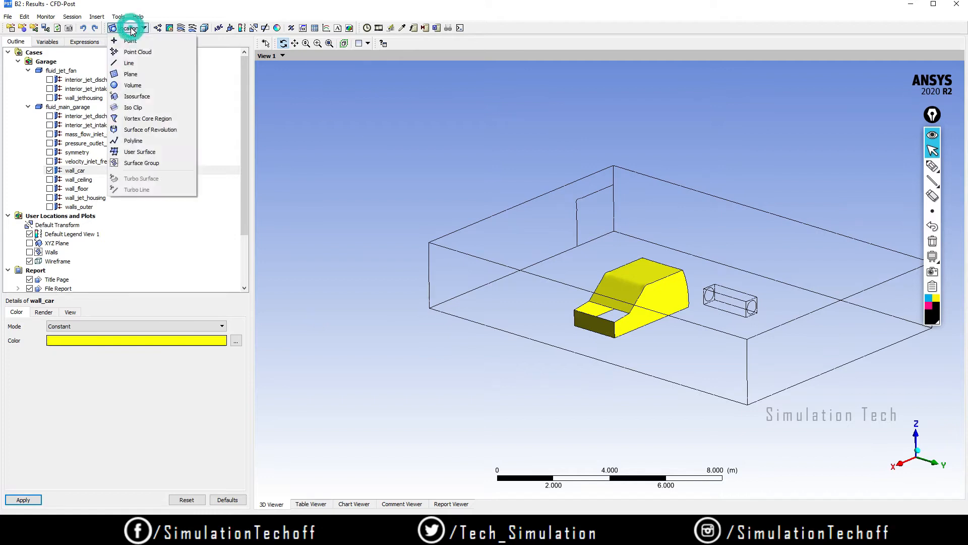
click(129, 95)
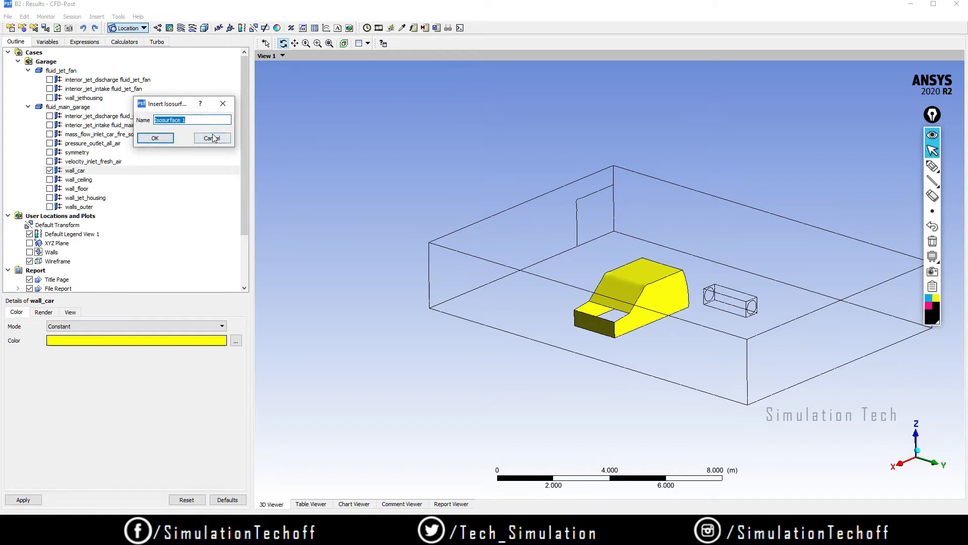
click(154, 142)
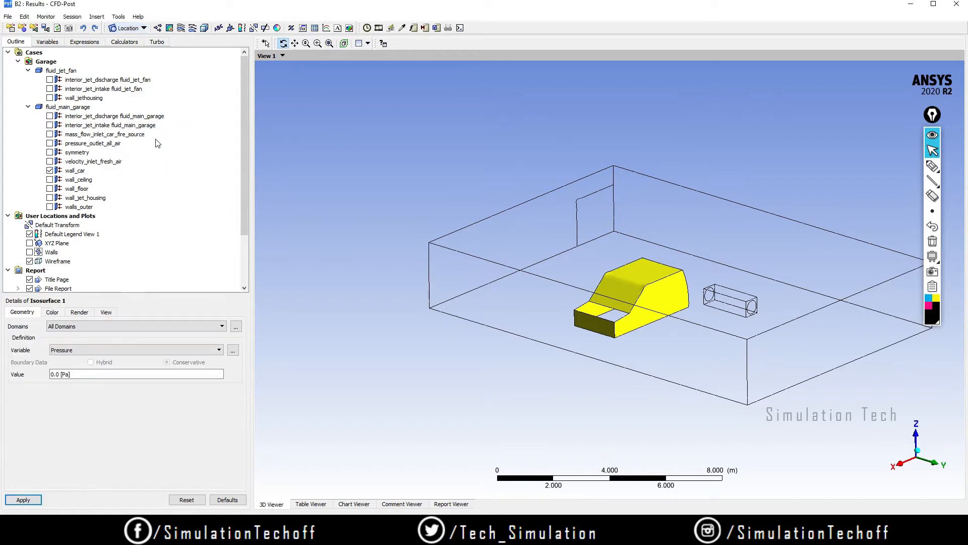
click(104, 349)
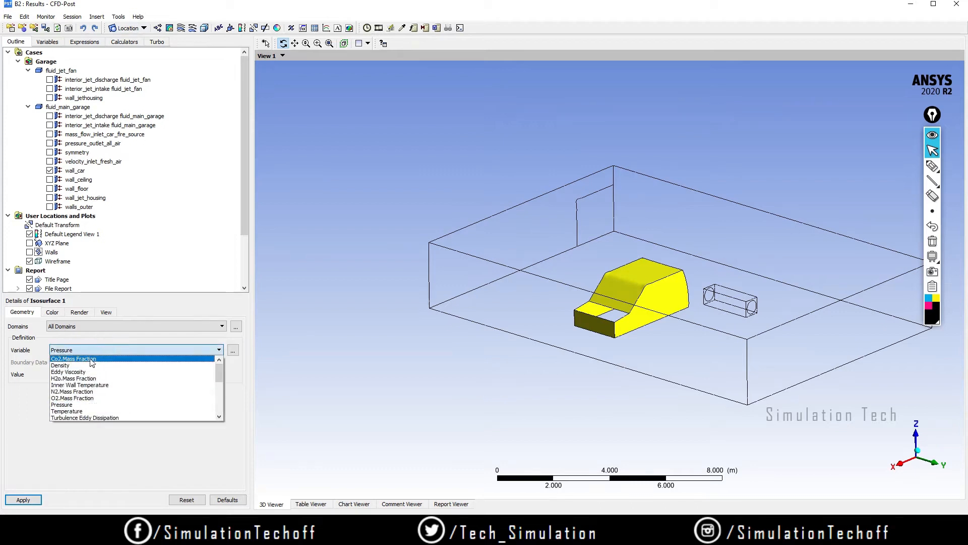
click(95, 359)
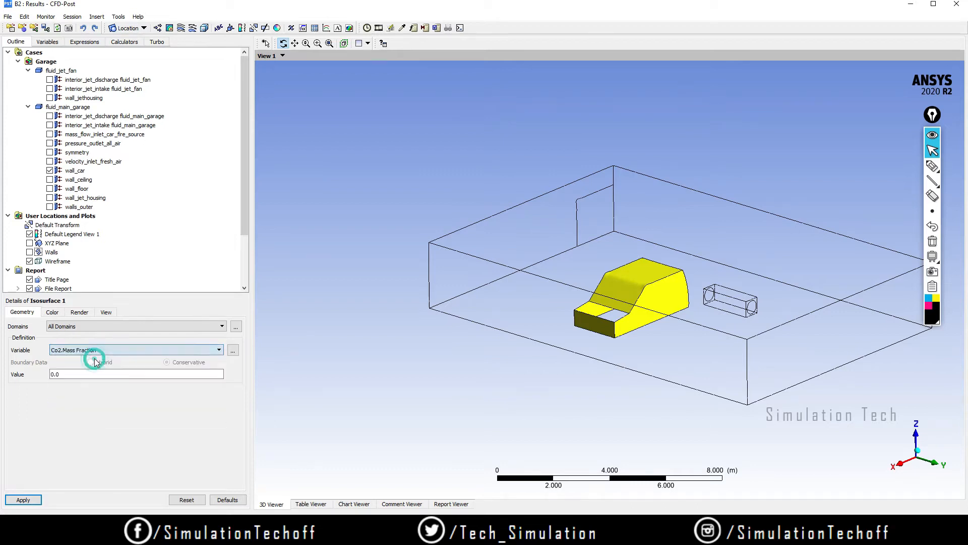
click(77, 376)
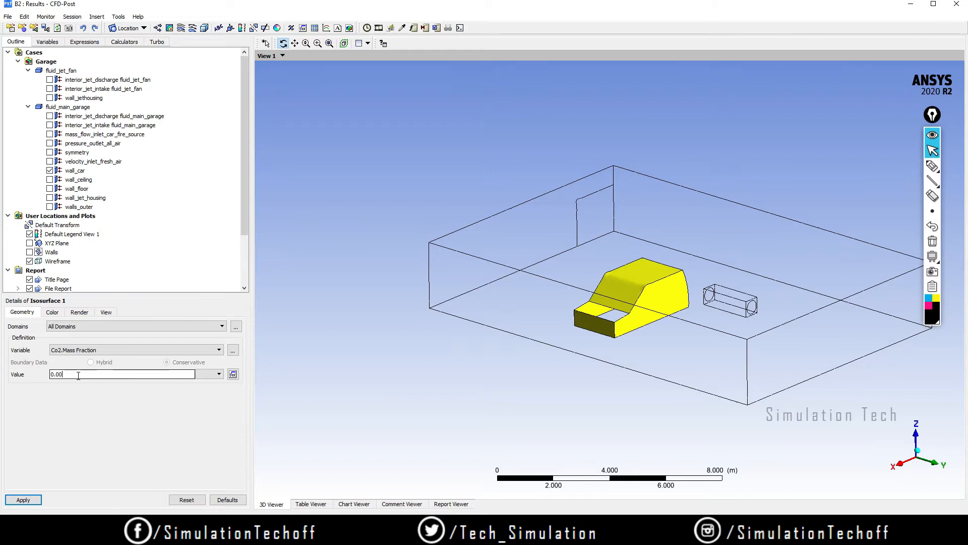
text(0.001)
click(24, 499)
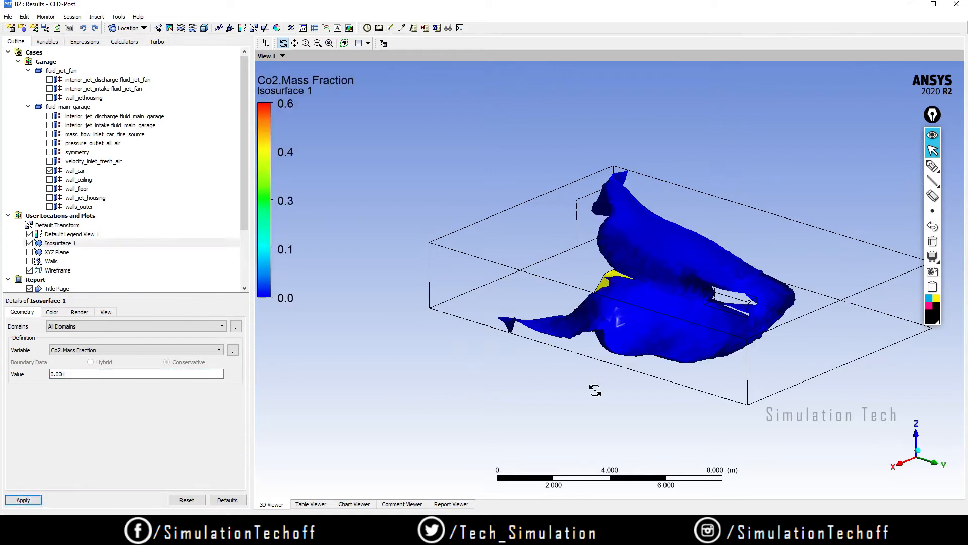
drag(634, 379, 618, 392)
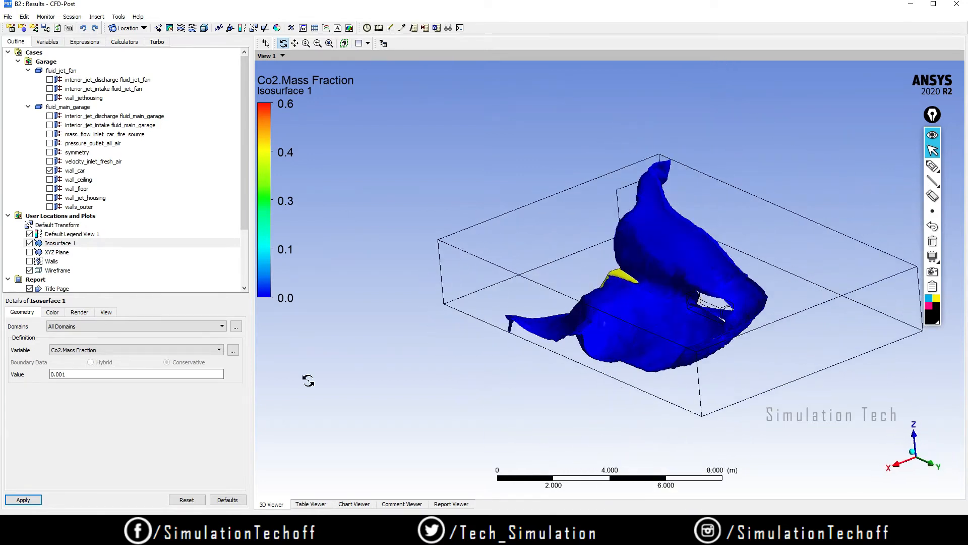
Step: Colour the CO2 isosurface with a constant light grey (#dfdfdf), apply it and inspect the smoke-like surface around the car and jet fan
click(52, 312)
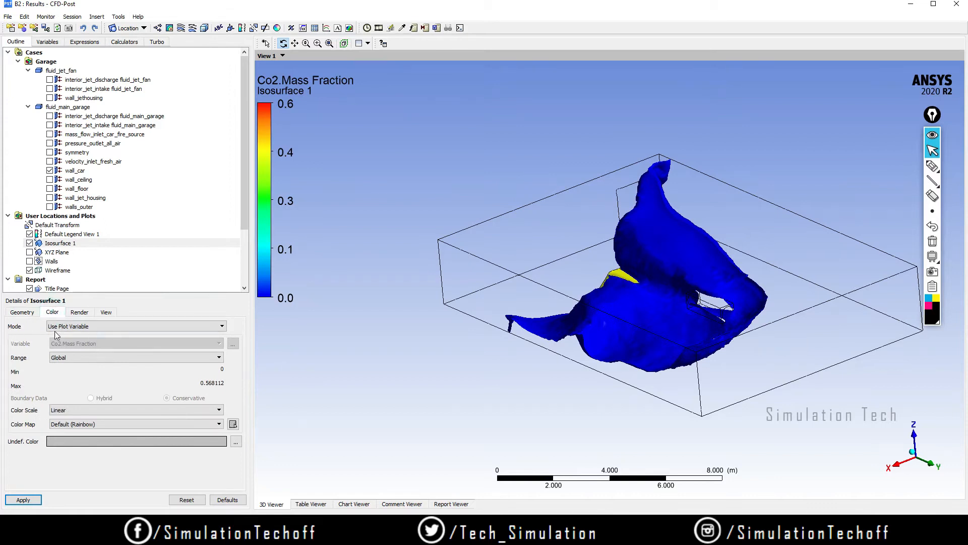
click(95, 326)
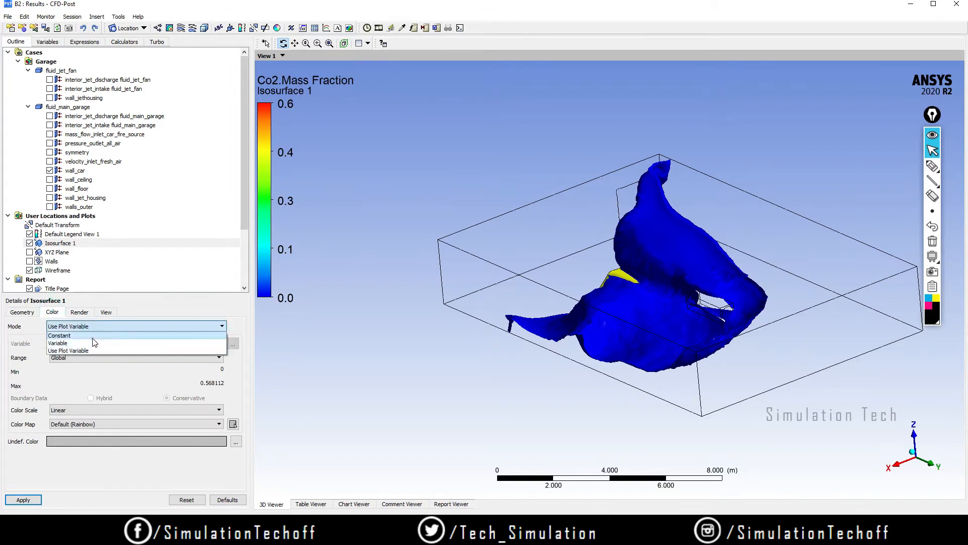
click(120, 335)
click(235, 341)
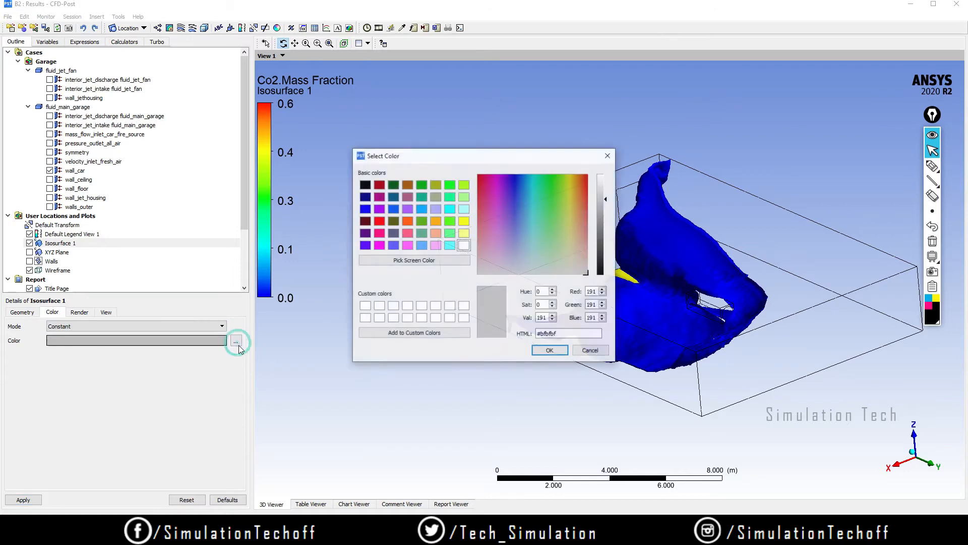
drag(606, 195, 601, 187)
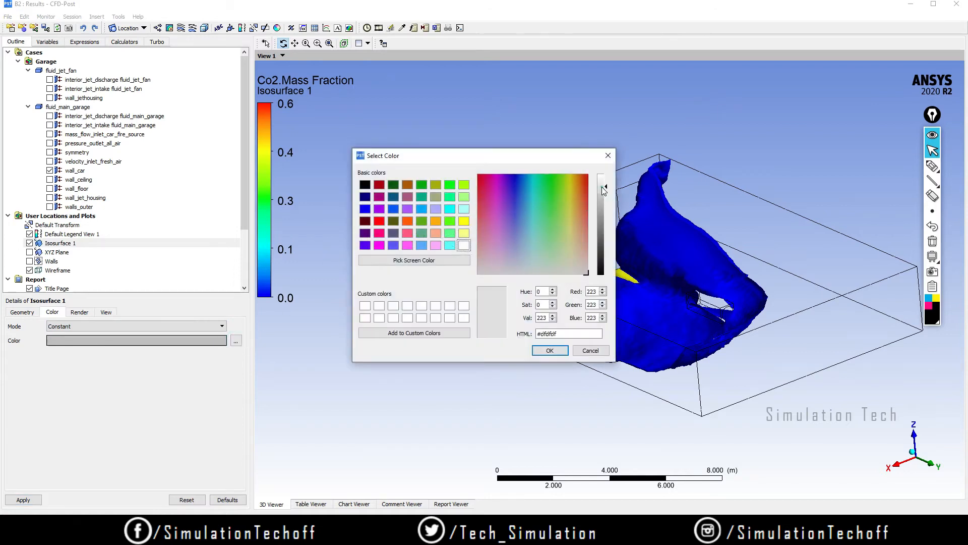
click(549, 350)
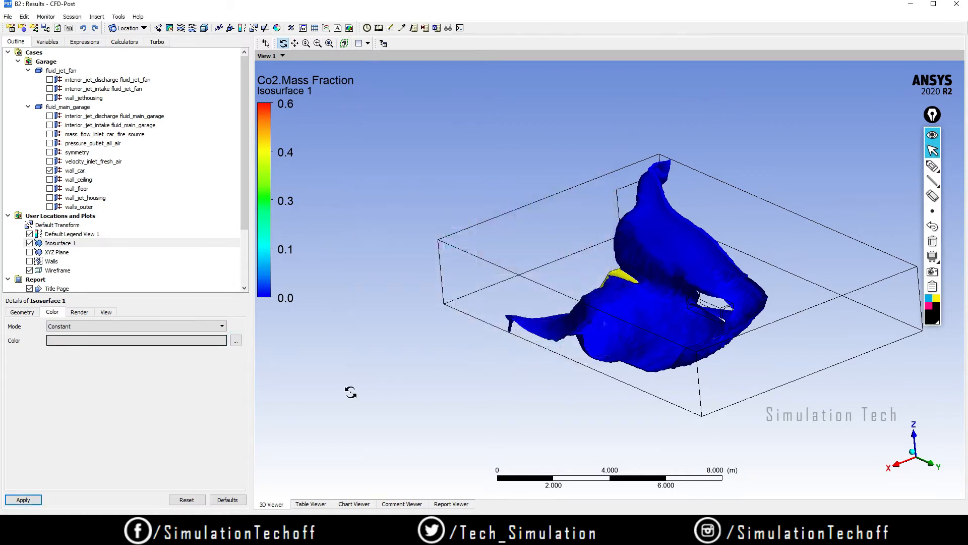
click(24, 500)
drag(303, 421, 632, 321)
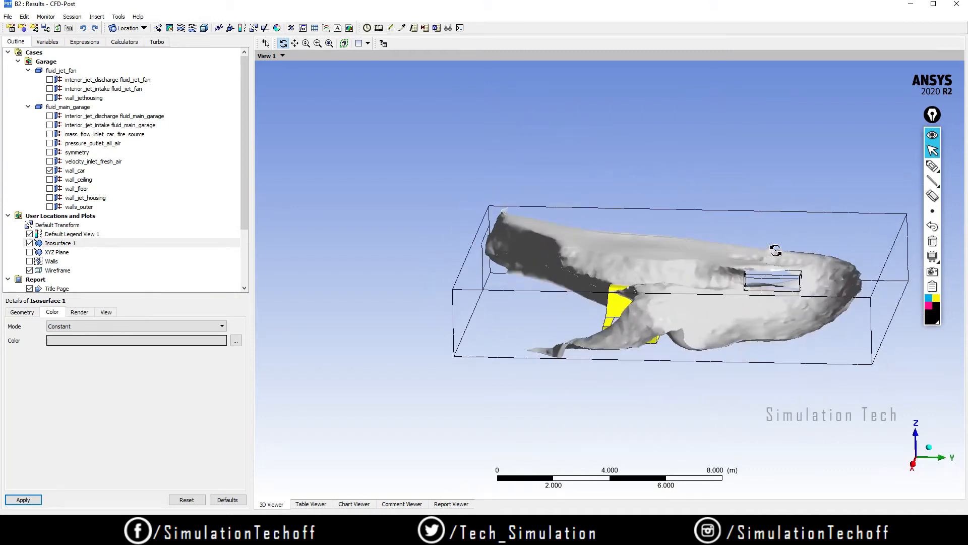
drag(839, 346, 761, 202)
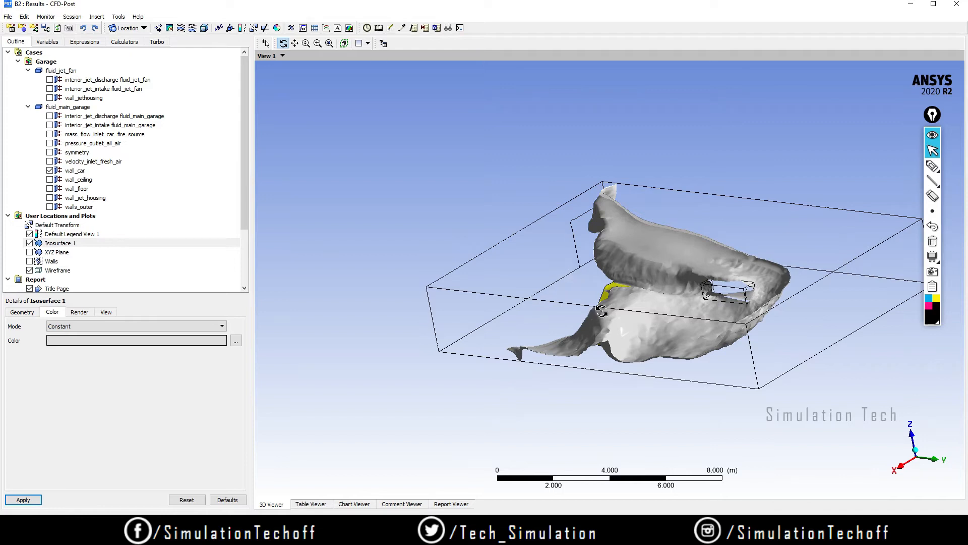
drag(601, 311, 571, 287)
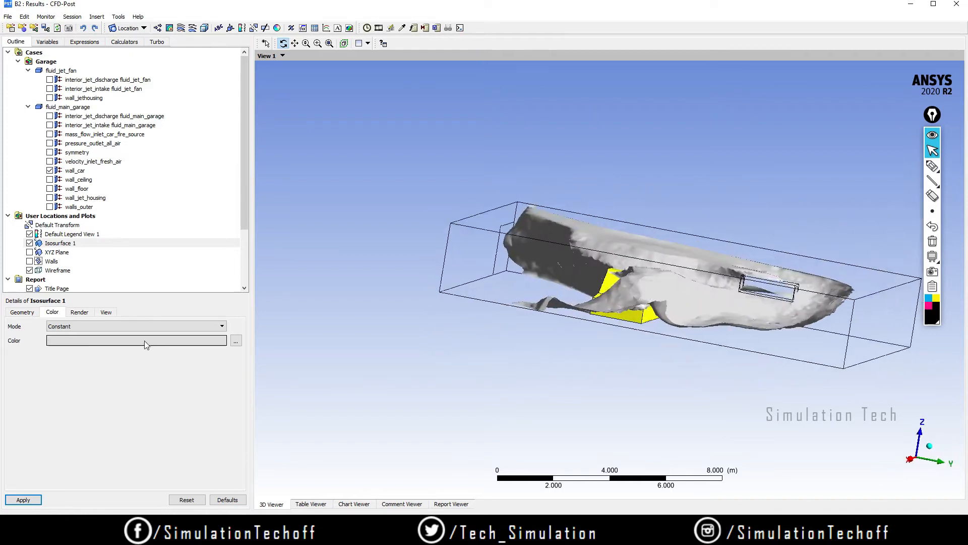
Step: Insert the CO2 isosurface view around the car as report figure Figure 2, copying the objects shown
click(22, 311)
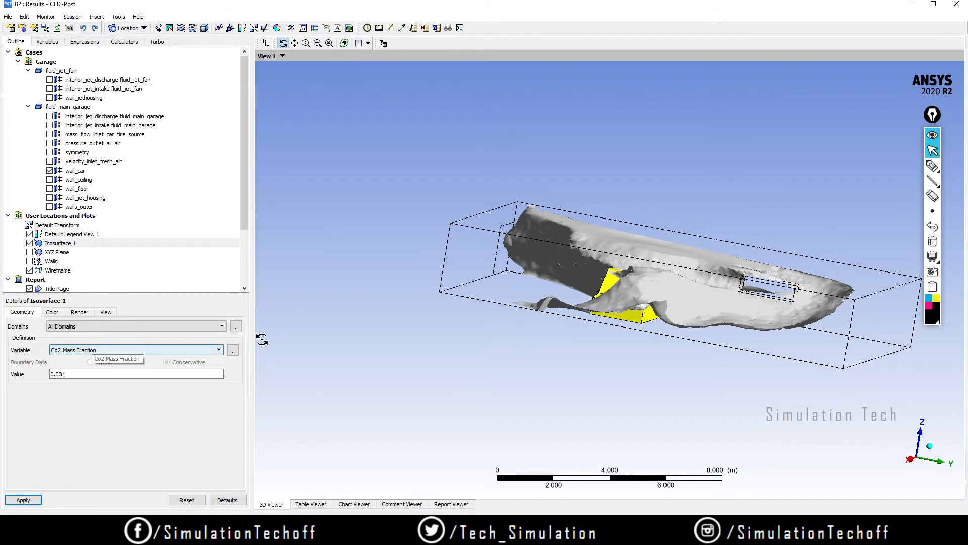
drag(262, 339, 661, 313)
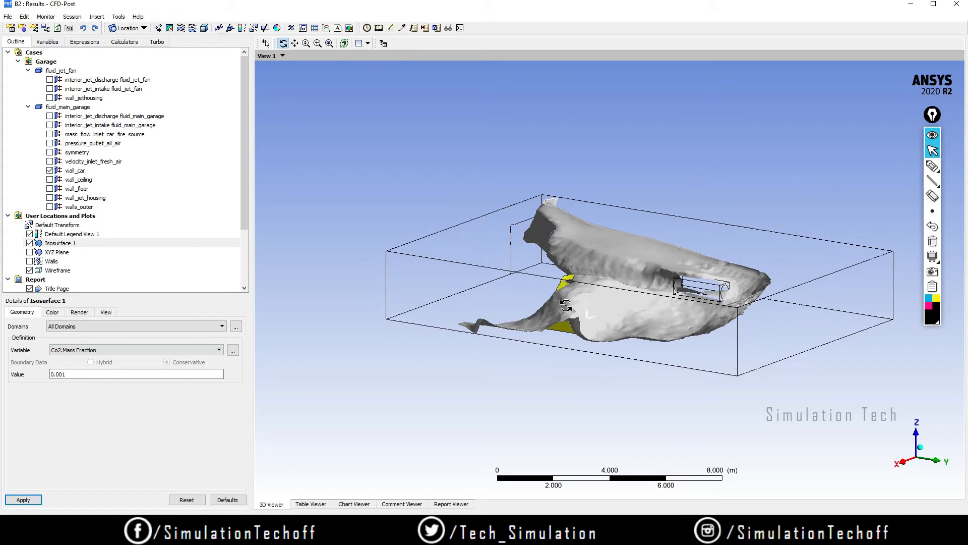
drag(553, 320, 561, 316)
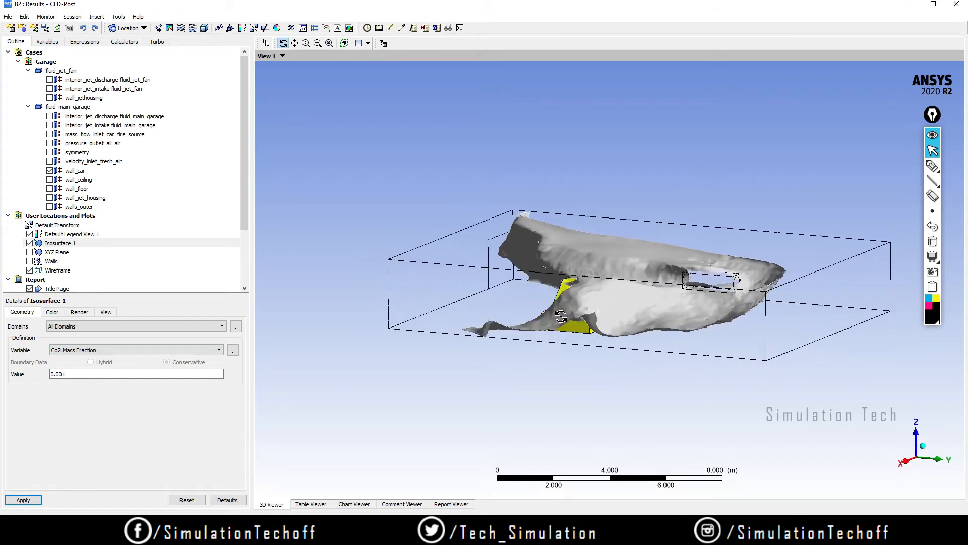
click(350, 28)
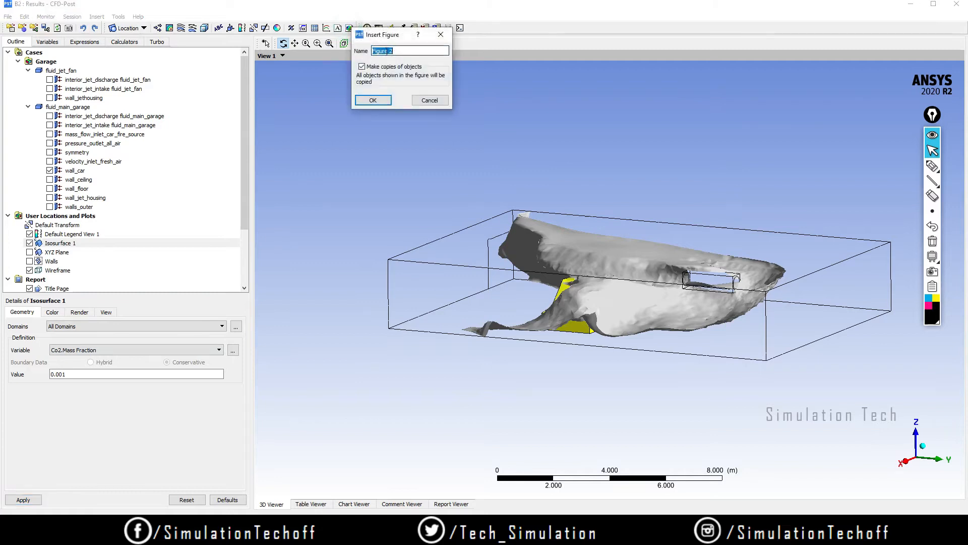
click(374, 100)
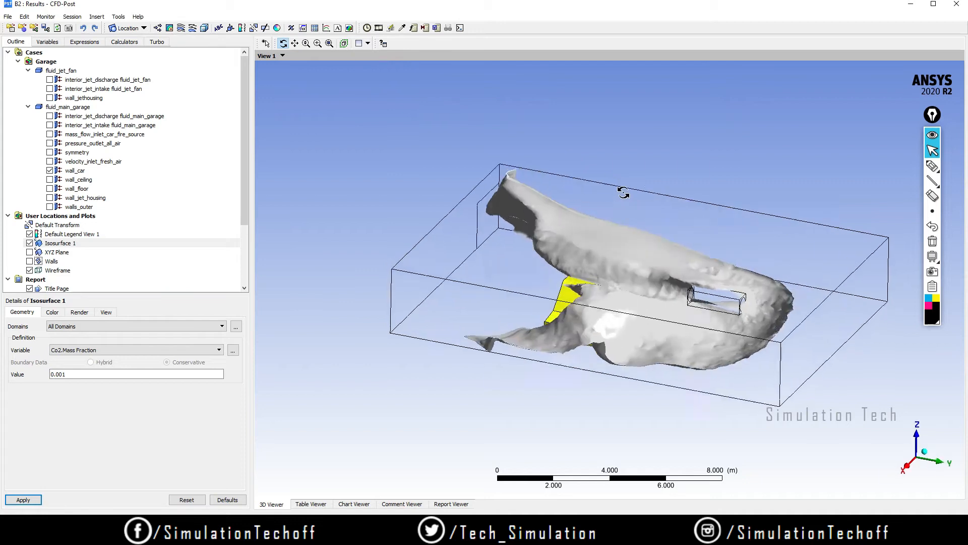
click(244, 234)
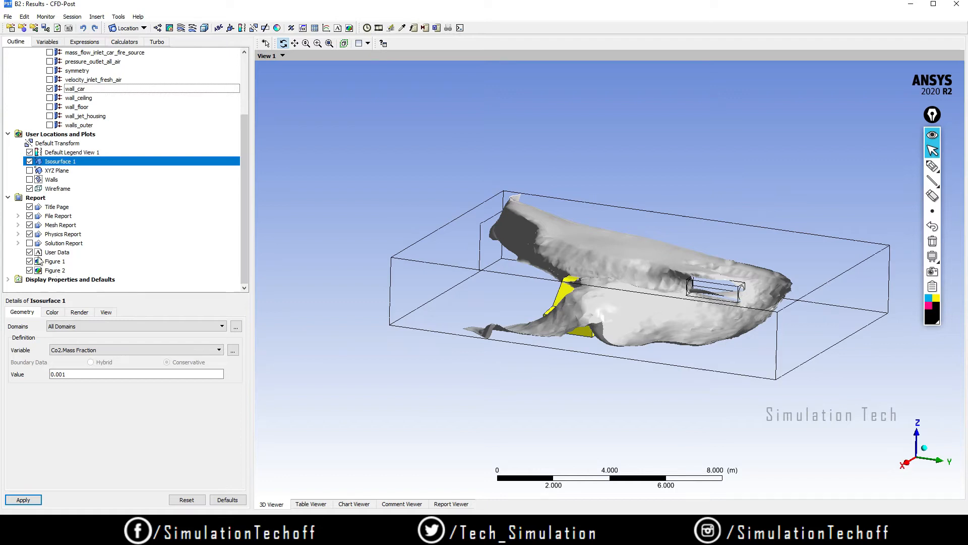
drag(660, 377, 625, 374)
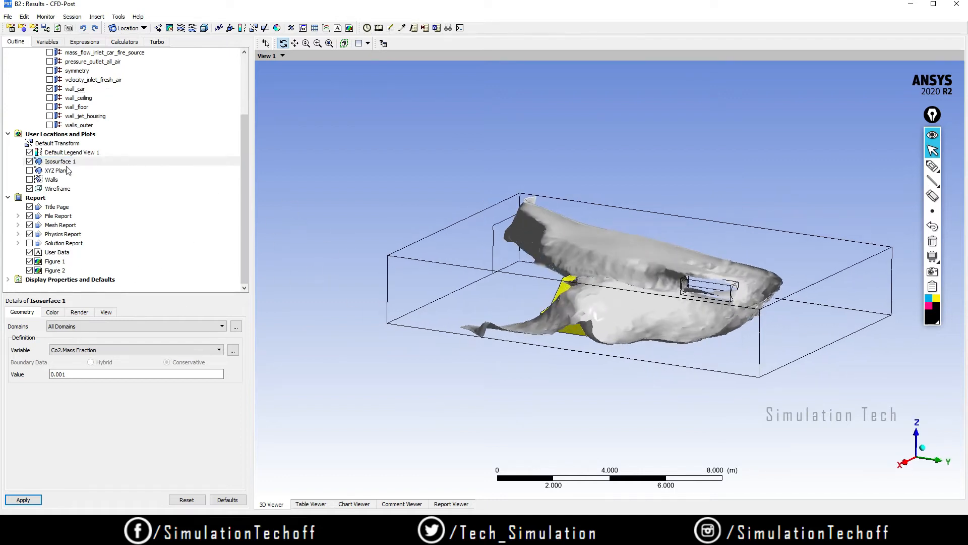
Step: Replace the isosurface in the view with the XYZ Plane temperature plot and insert it as Figure 3 with object copies
click(29, 161)
click(29, 170)
drag(661, 268, 618, 258)
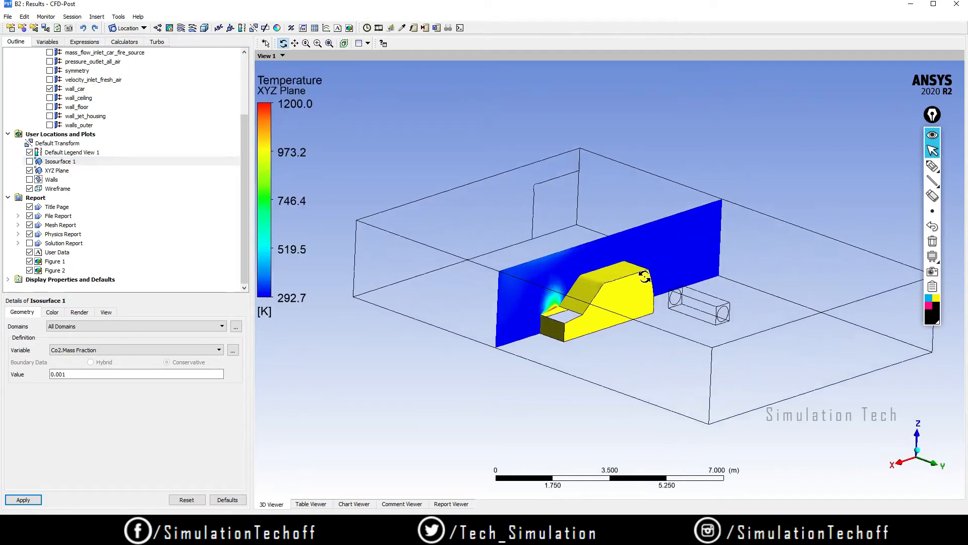
click(349, 28)
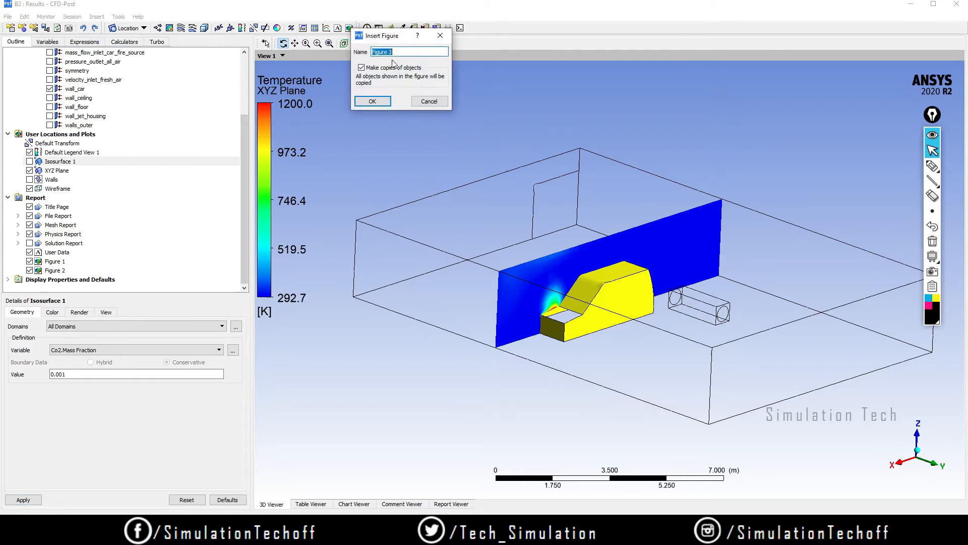
click(372, 102)
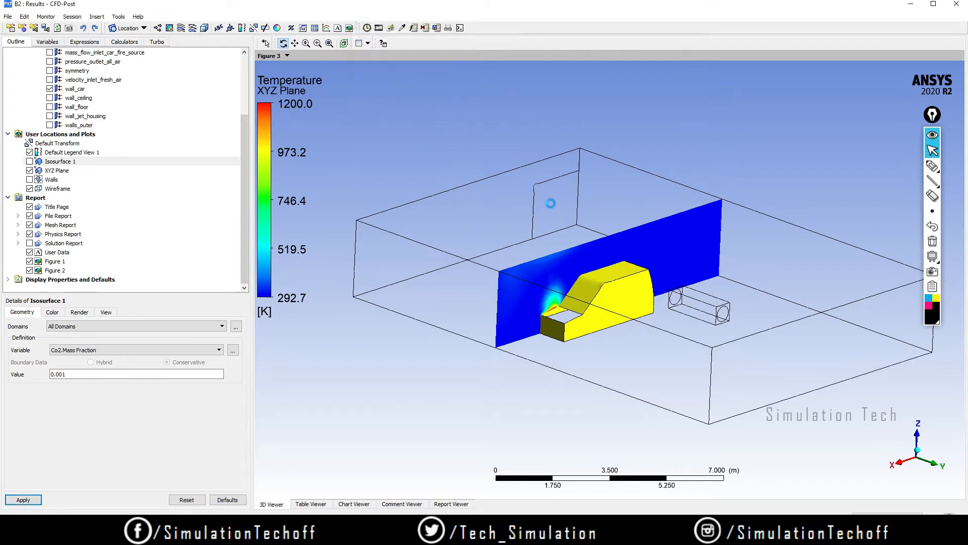
drag(767, 415, 699, 382)
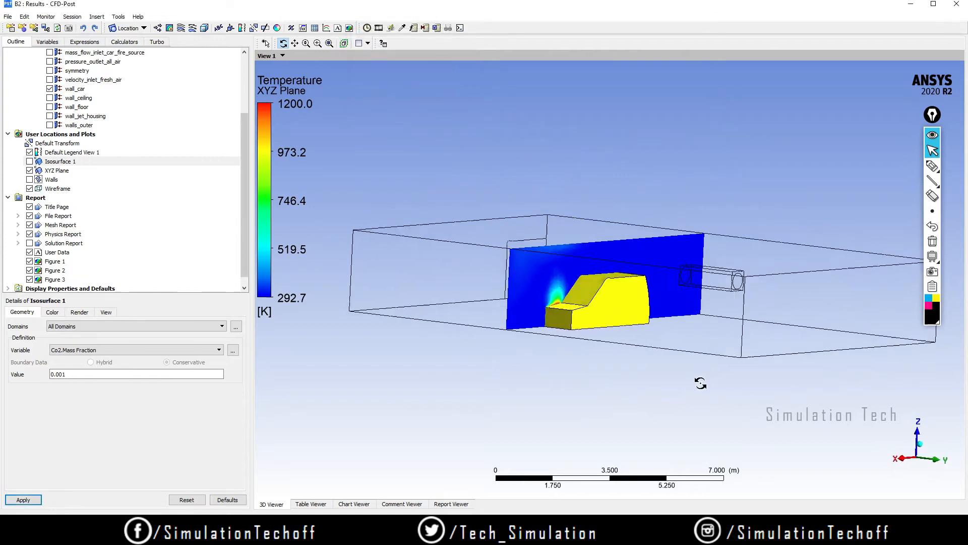
Step: Hide the XYZ Plane, then show and hide Isosurface 1 and the Walls plot in turn, leaving only the car and wireframe
click(29, 170)
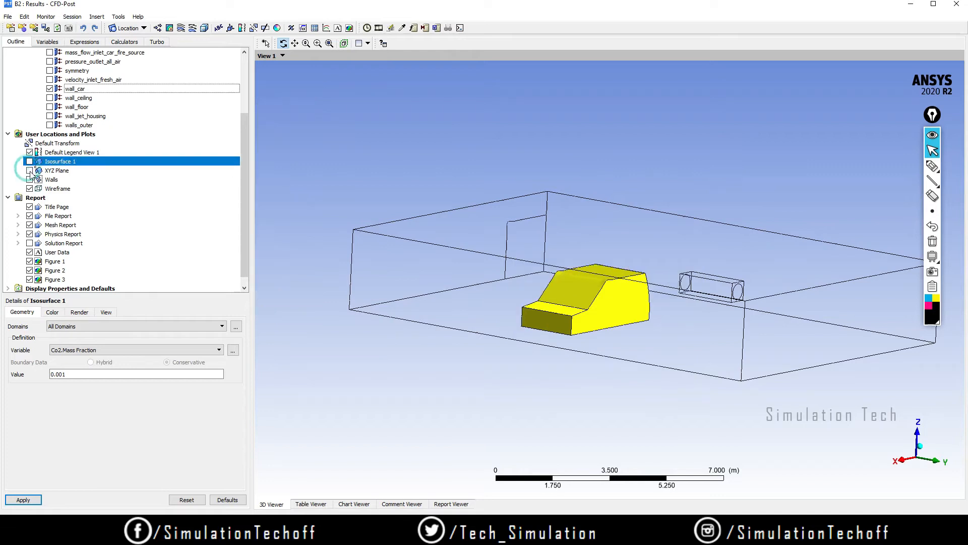
click(29, 161)
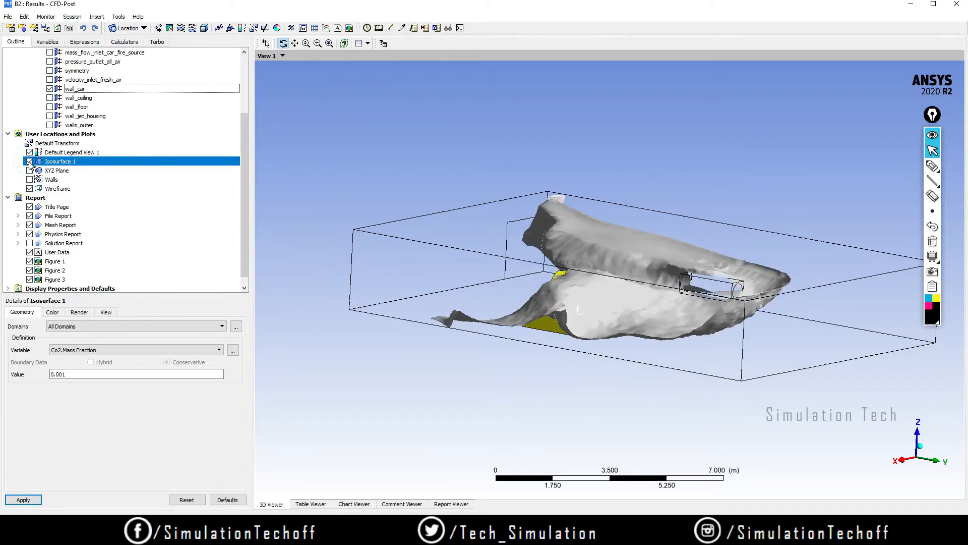
click(29, 161)
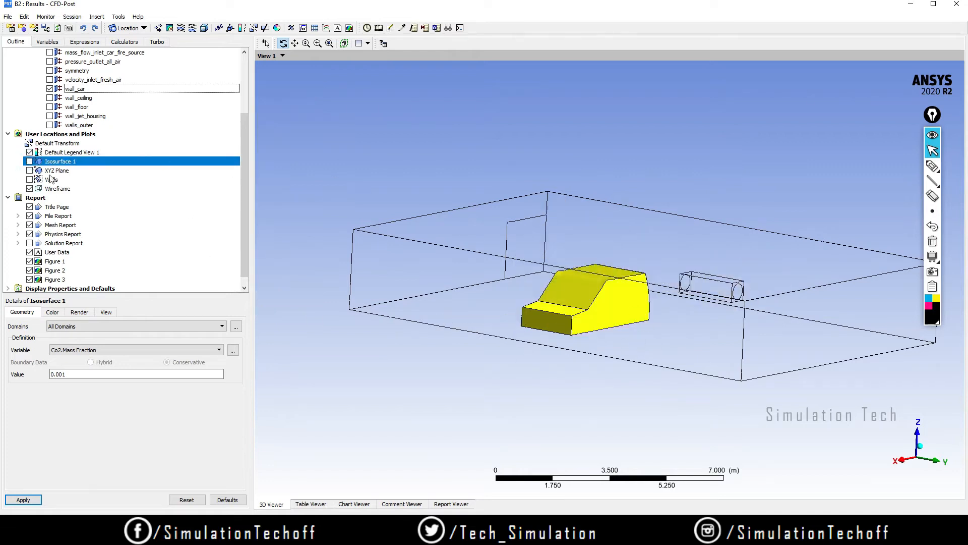
click(29, 179)
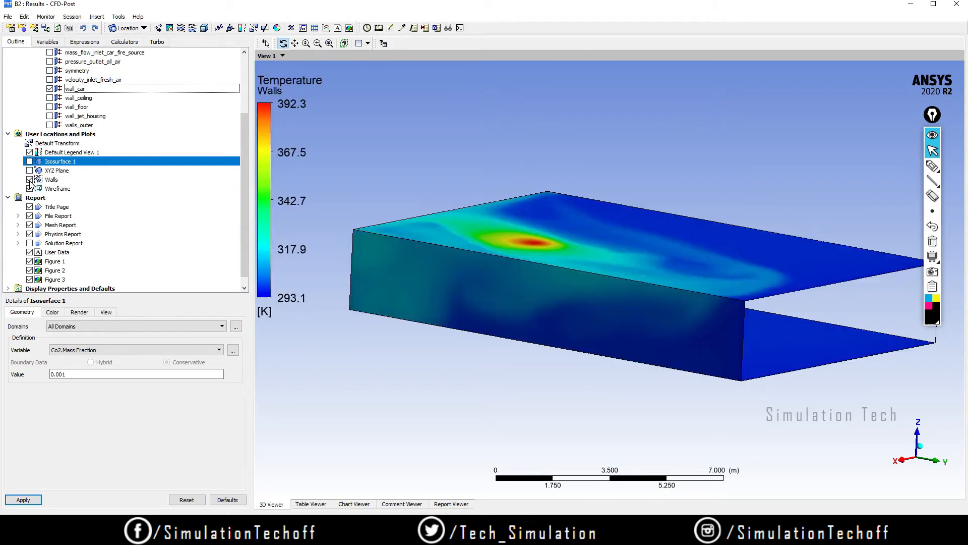
click(30, 180)
drag(530, 282, 523, 293)
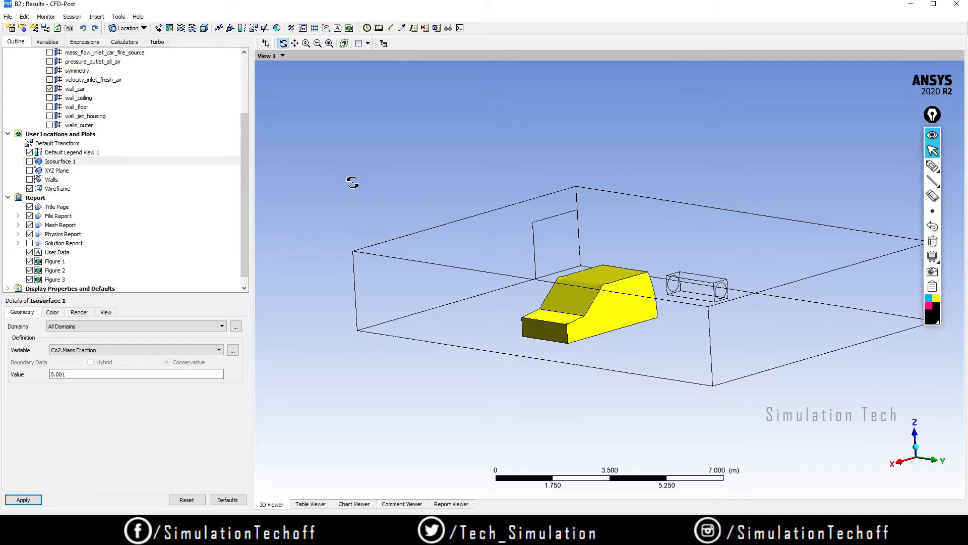
drag(452, 305, 654, 330)
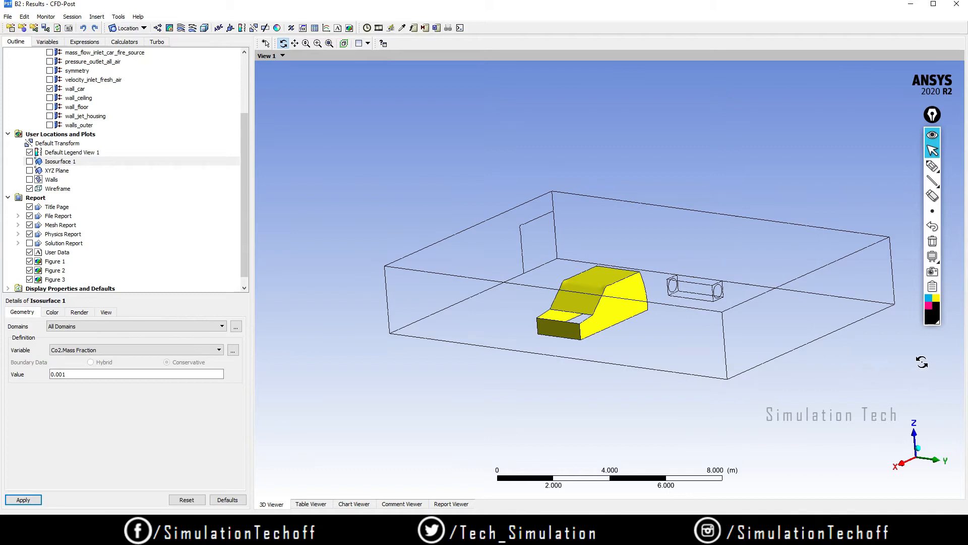
mouse_move(919, 367)
mouse_down()
mouse_move(934, 372)
mouse_move(922, 373)
mouse_up()
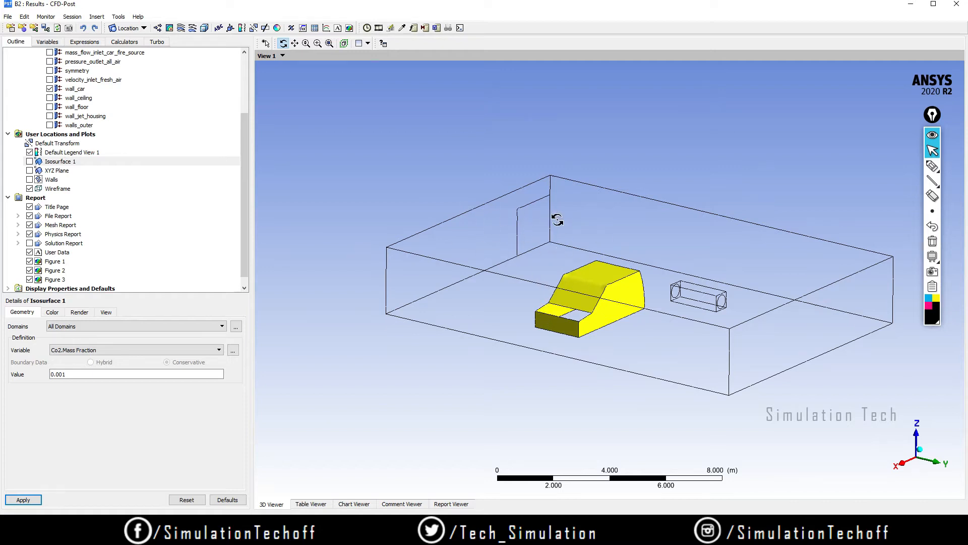
drag(702, 310, 708, 312)
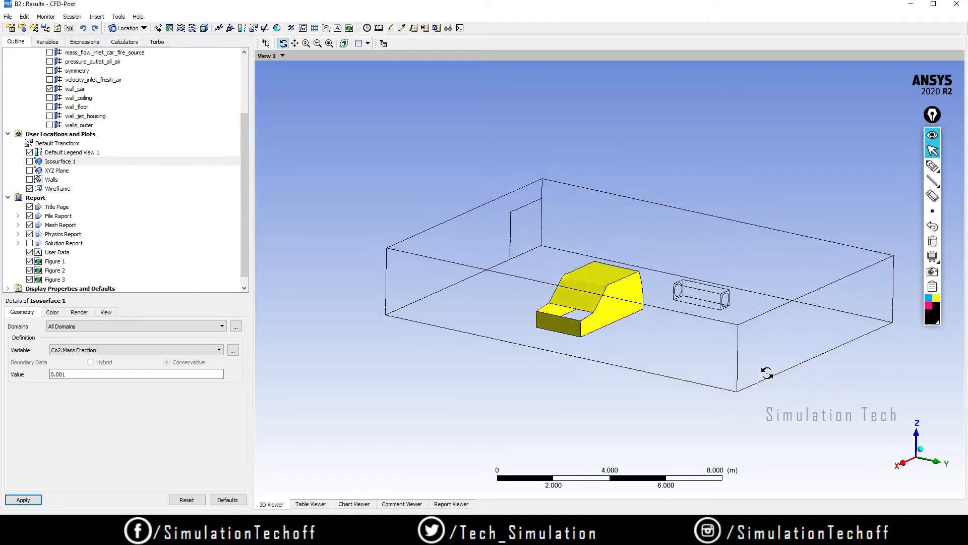
drag(768, 373, 718, 356)
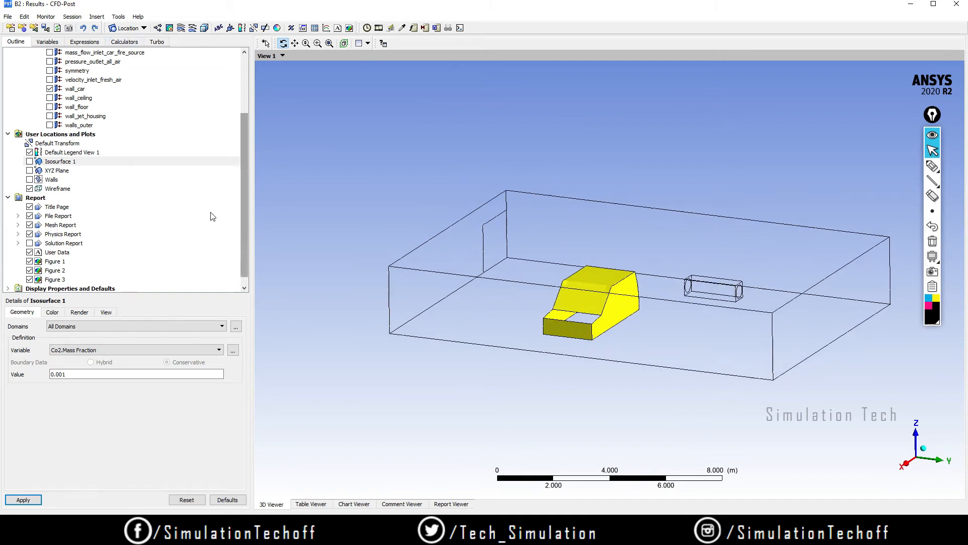
Step: Insert a streamline plot named Velocity Streamline 1
click(181, 28)
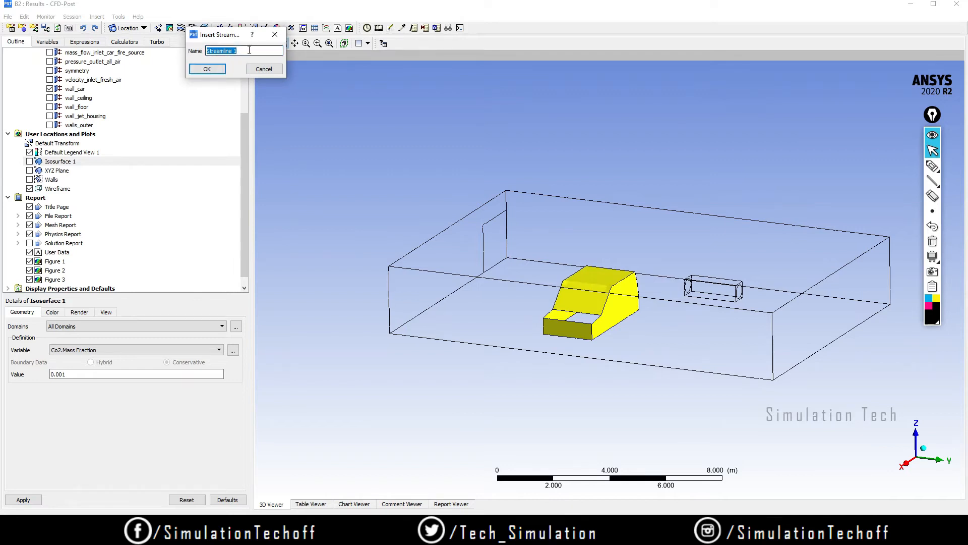
drag(249, 53, 196, 53)
click(207, 69)
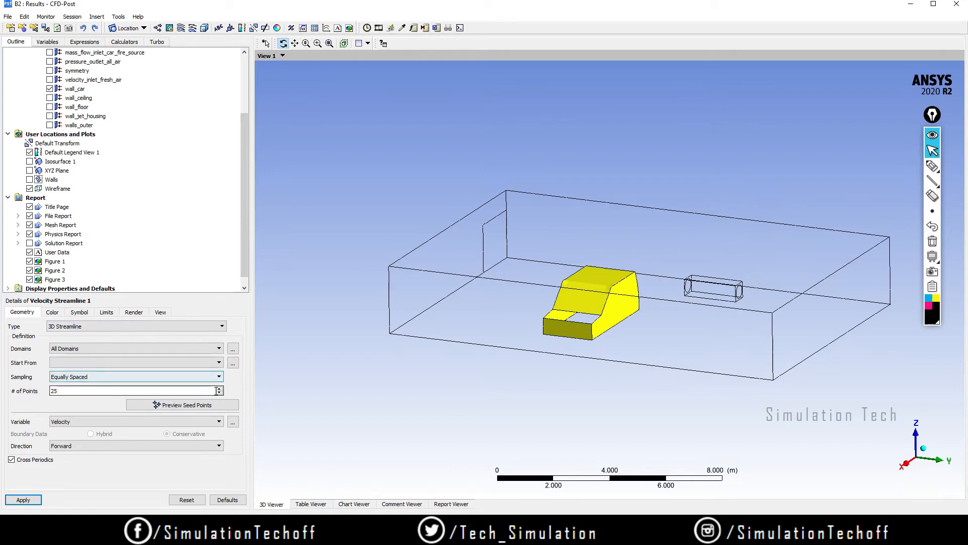
drag(484, 387, 806, 327)
Step: Start the 3D streamlines from velocity_inlet_fresh_air with 100 equally spaced points, keep Velocity as the variable and apply
click(96, 362)
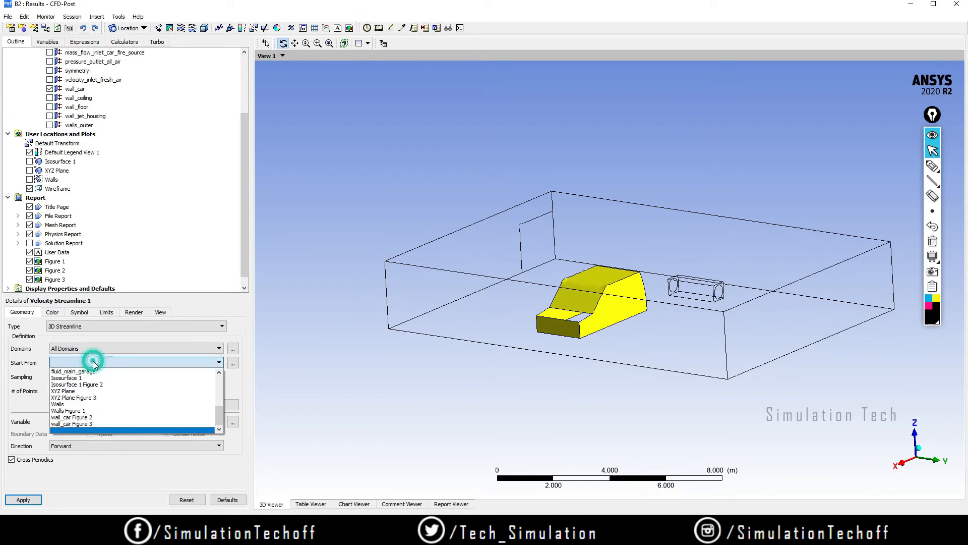
scroll(216, 411, up, 5)
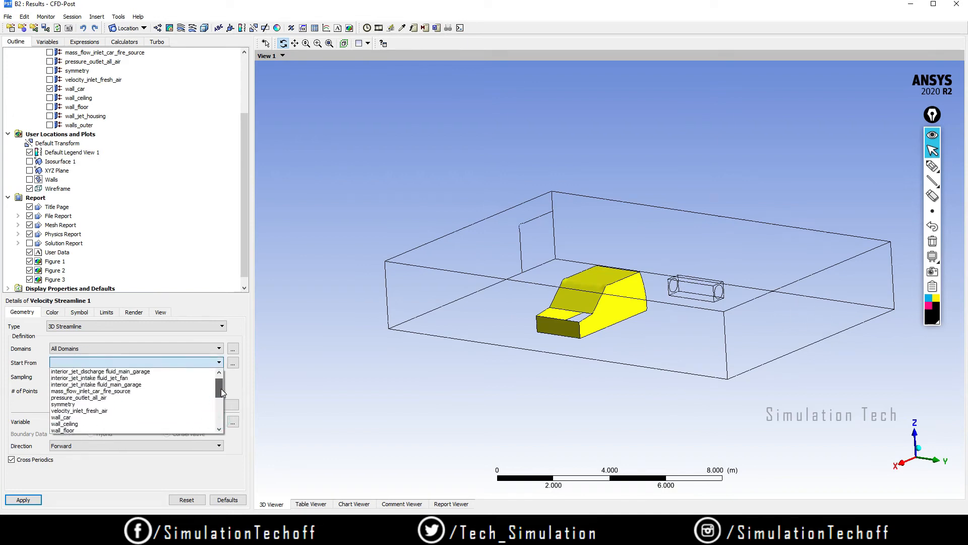
click(71, 417)
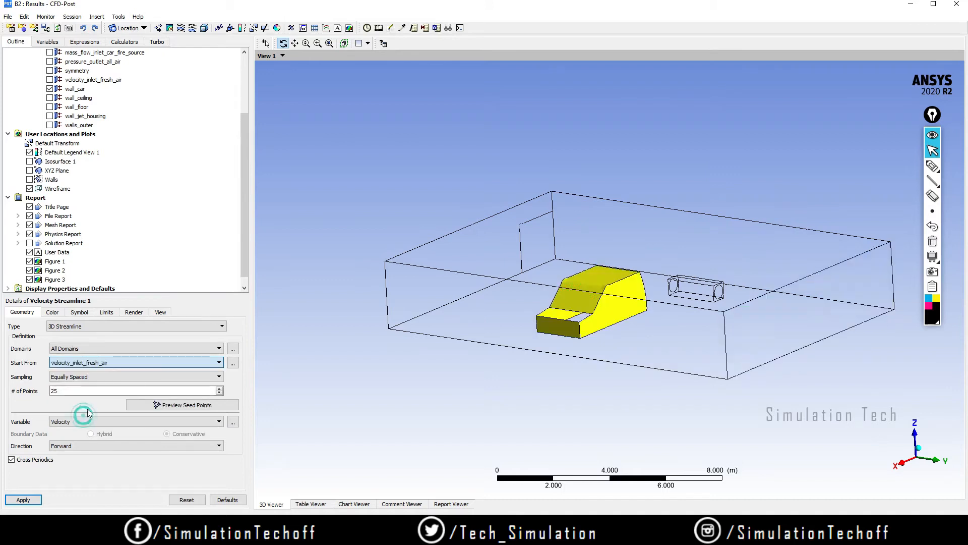
drag(671, 368, 614, 385)
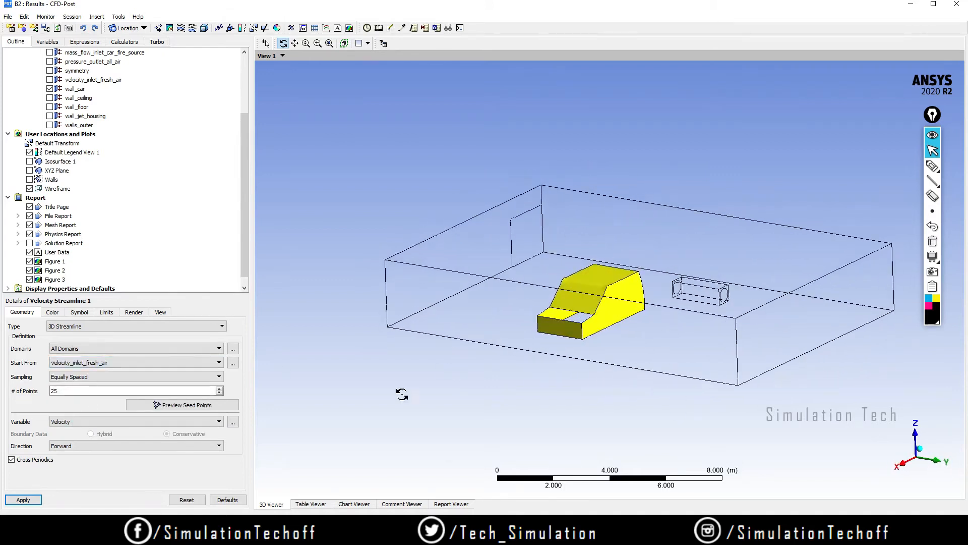
click(80, 422)
click(81, 422)
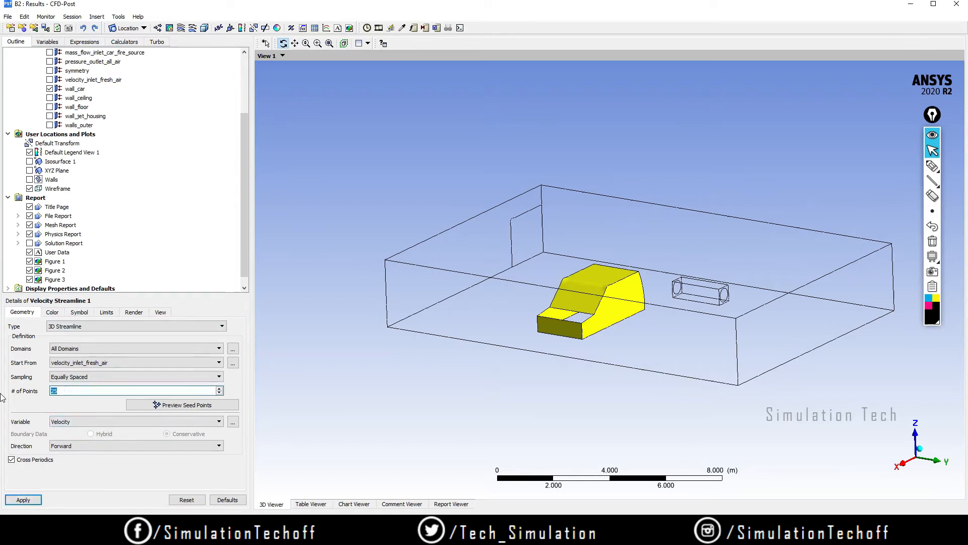
click(25, 498)
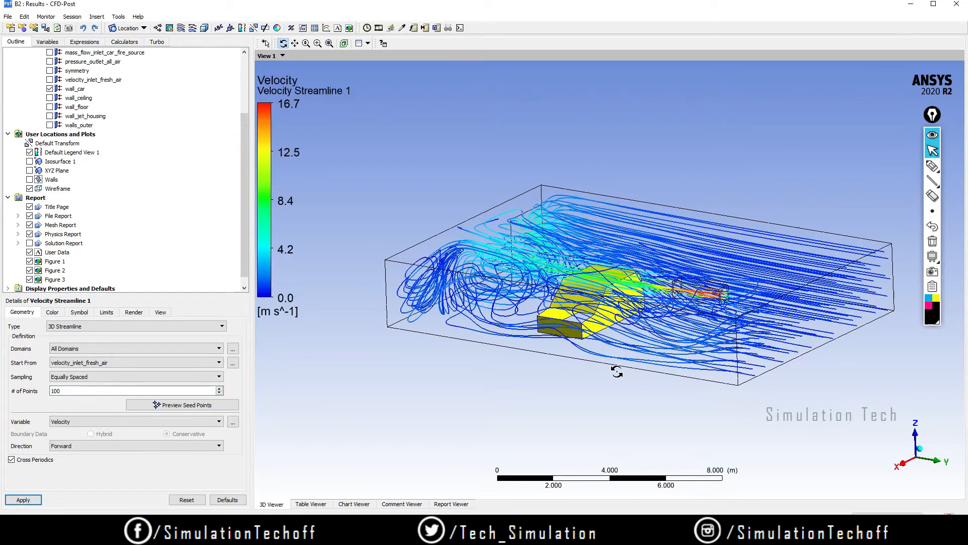
Step: Examine the velocity streamlines around the car and through the jet fan from several angles and at close range
drag(572, 352, 600, 343)
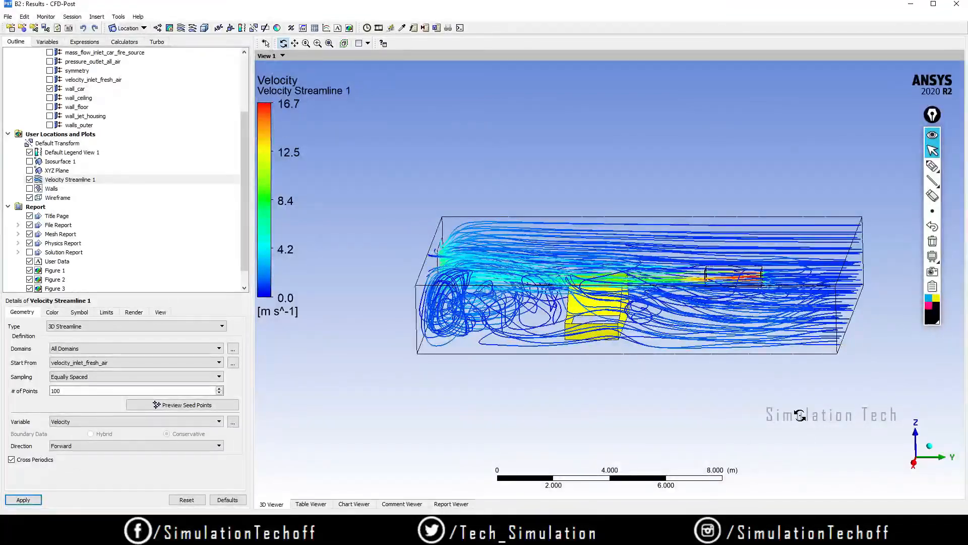
drag(800, 415, 722, 309)
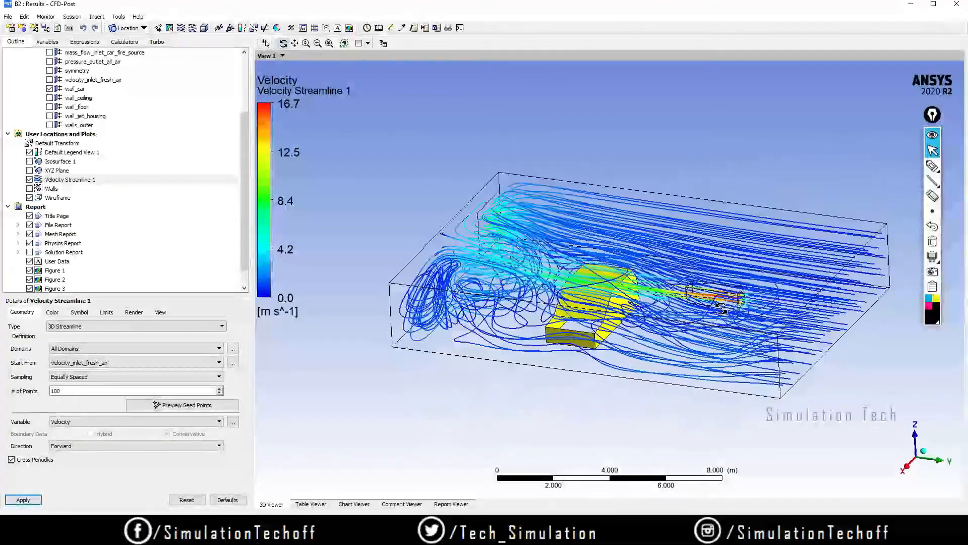
scroll(721, 307, up, 4)
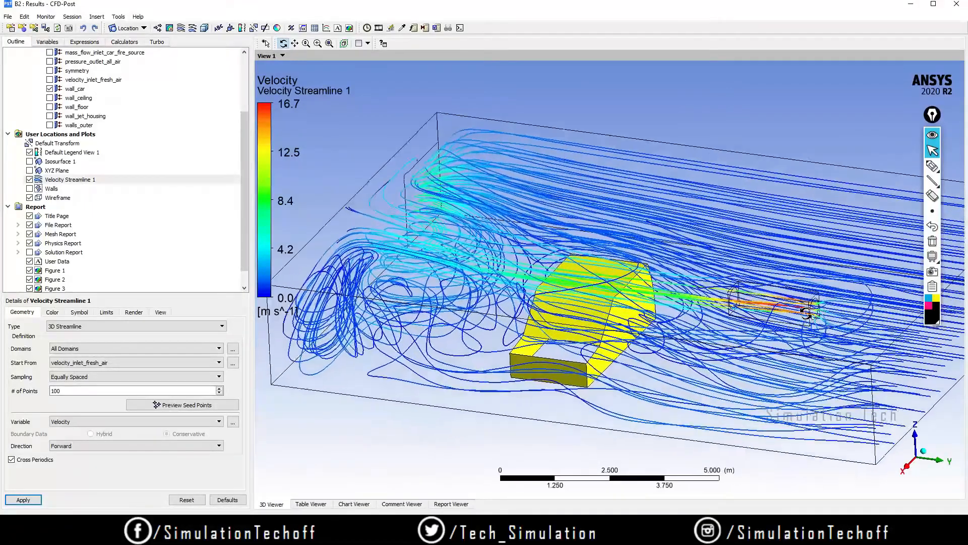
scroll(806, 313, up, 1)
drag(806, 313, 711, 363)
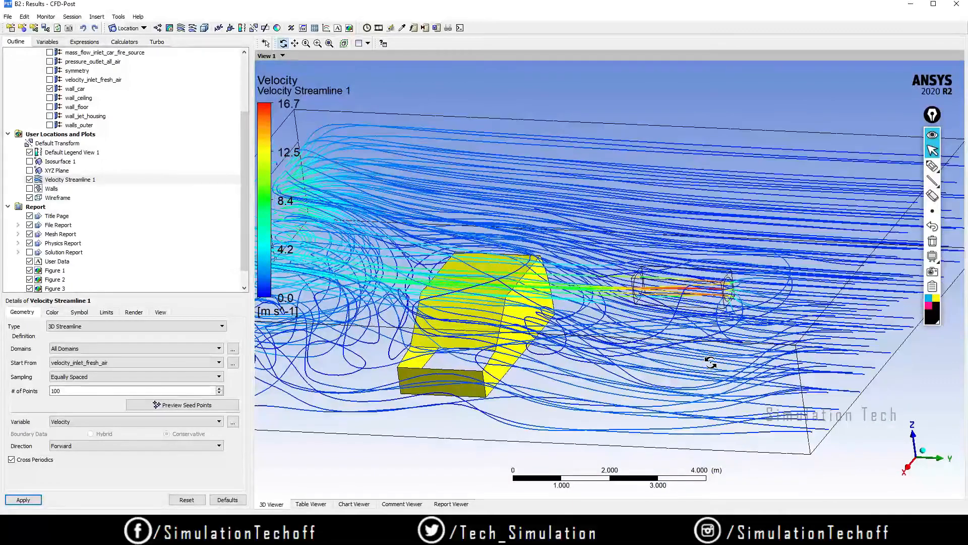
scroll(714, 303, up, 3)
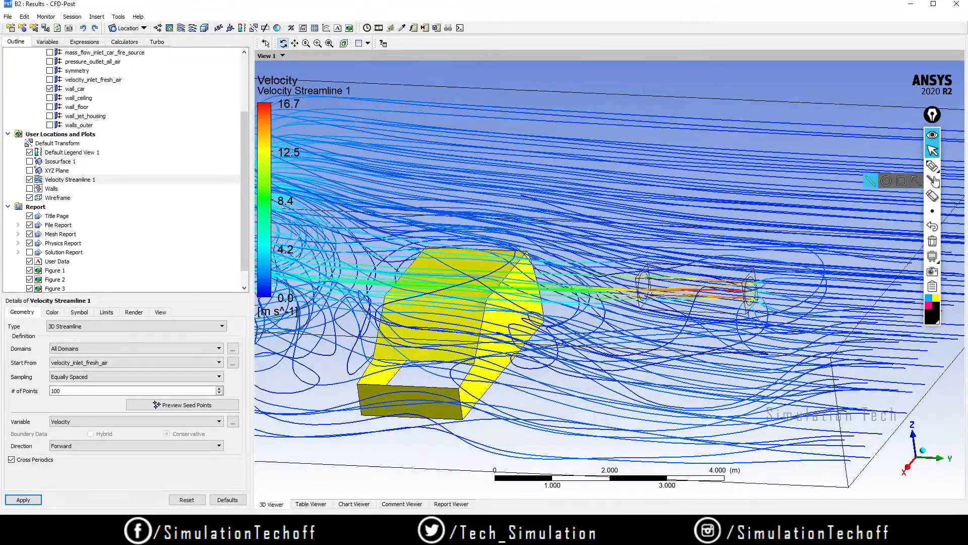
click(932, 166)
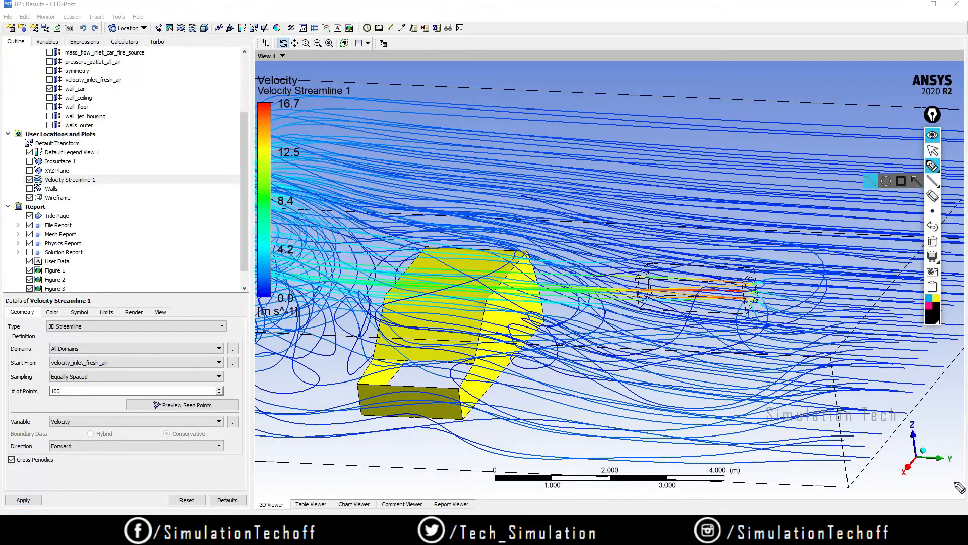
mouse_move(941, 442)
mouse_down()
mouse_move(929, 446)
mouse_move(925, 466)
mouse_move(941, 457)
mouse_up()
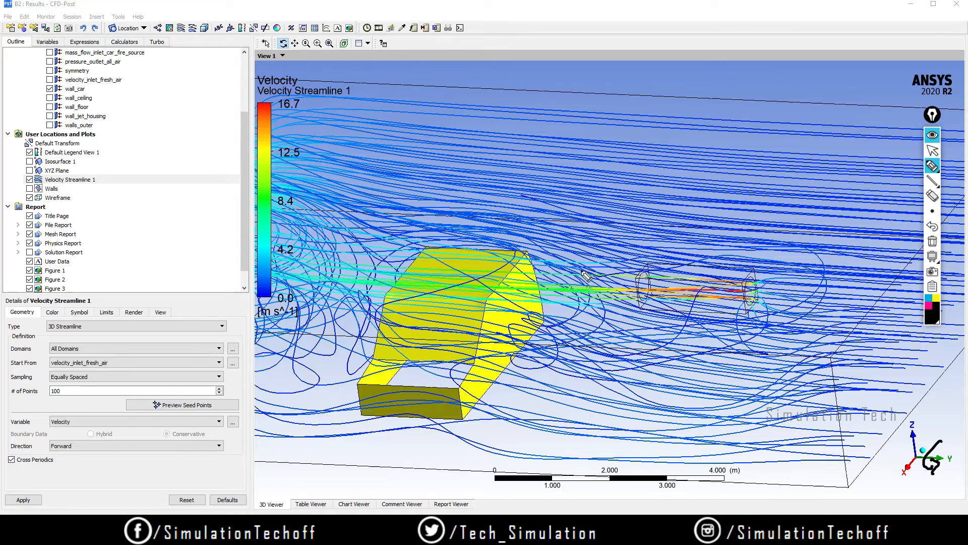
Step: Circle the jet fan's streamlines with the annotation pen, clear the marking and return to the pointer
mouse_move(703, 264)
mouse_down()
mouse_move(694, 264)
mouse_move(726, 324)
mouse_move(654, 270)
mouse_up()
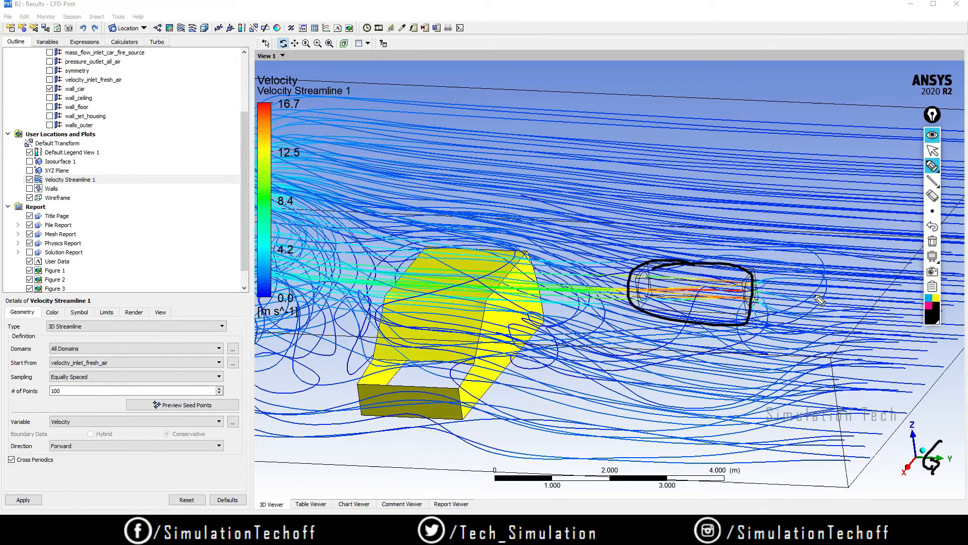
click(932, 241)
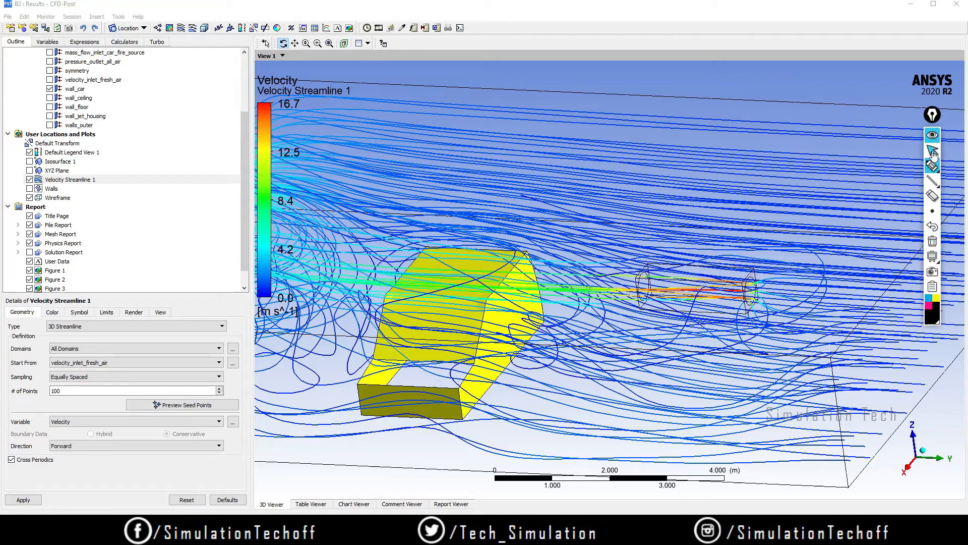
click(933, 150)
Step: Examine the streamlines across the whole garage, from the fresh-air inlet past the car and jet fan
drag(716, 251, 638, 287)
scroll(550, 318, up, 1)
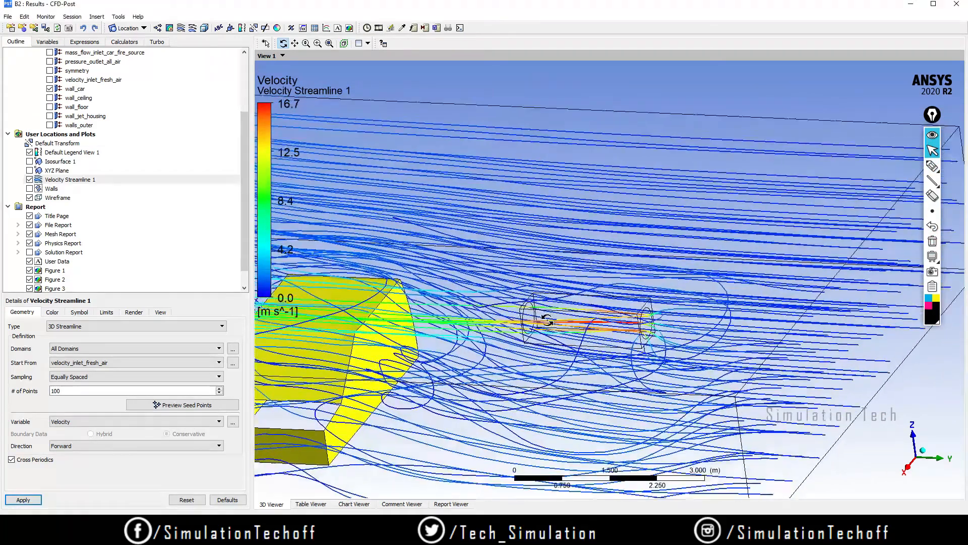
scroll(470, 357, down, 5)
scroll(493, 348, down, 2)
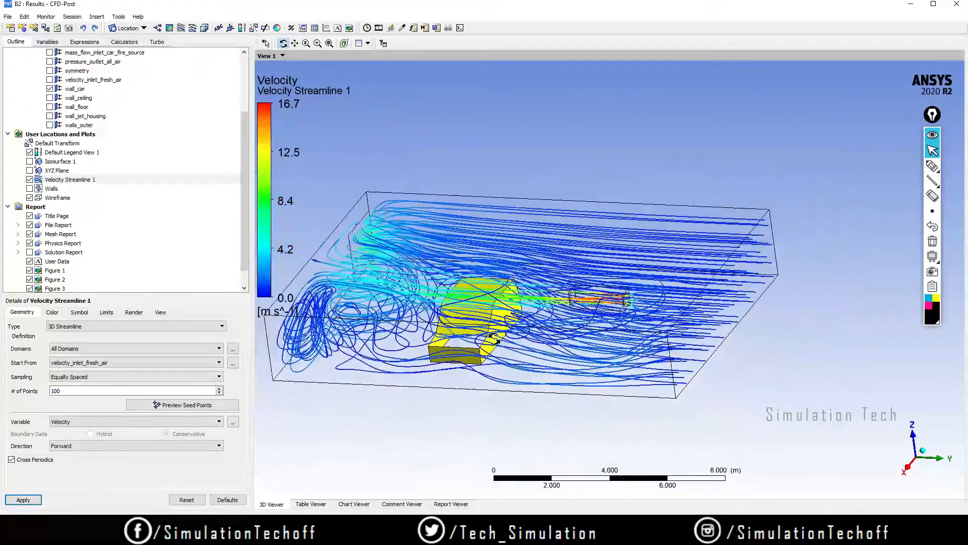
ctrl+middle_drag(444, 302, 508, 304)
drag(508, 304, 554, 292)
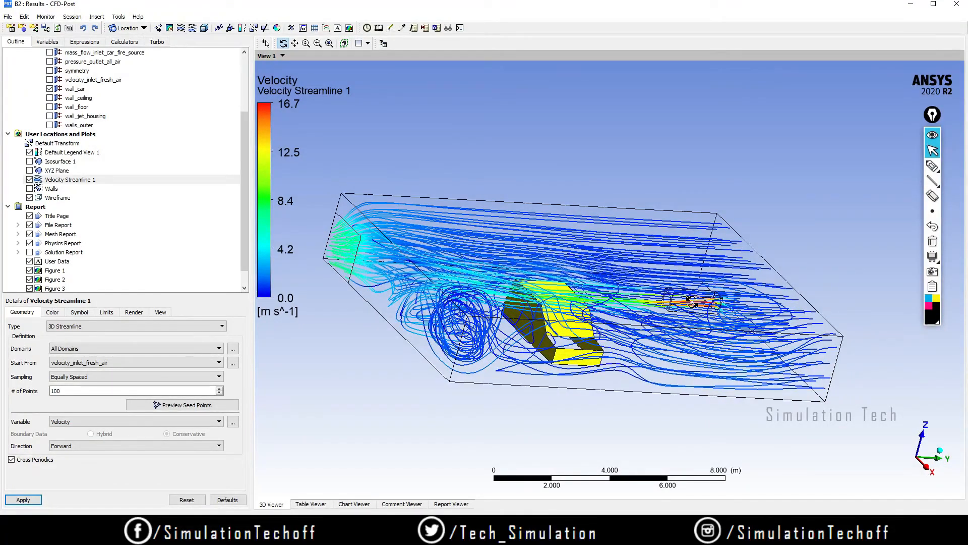
drag(338, 251, 492, 232)
drag(681, 327, 701, 325)
middle_drag(701, 325, 701, 345)
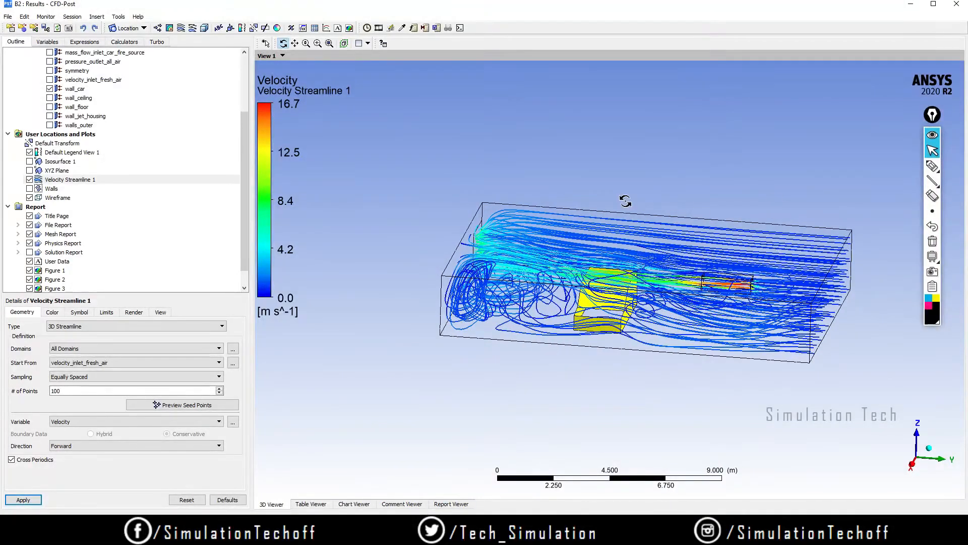
Step: Switch to the Google Meet call, admit the waiting participant and return to CFD-Post
click(361, 532)
click(331, 505)
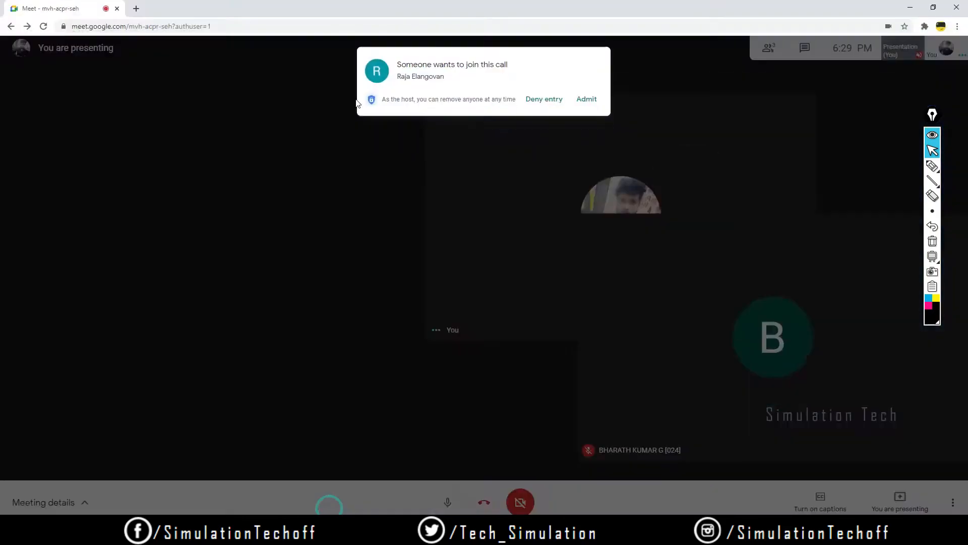
click(594, 97)
click(911, 7)
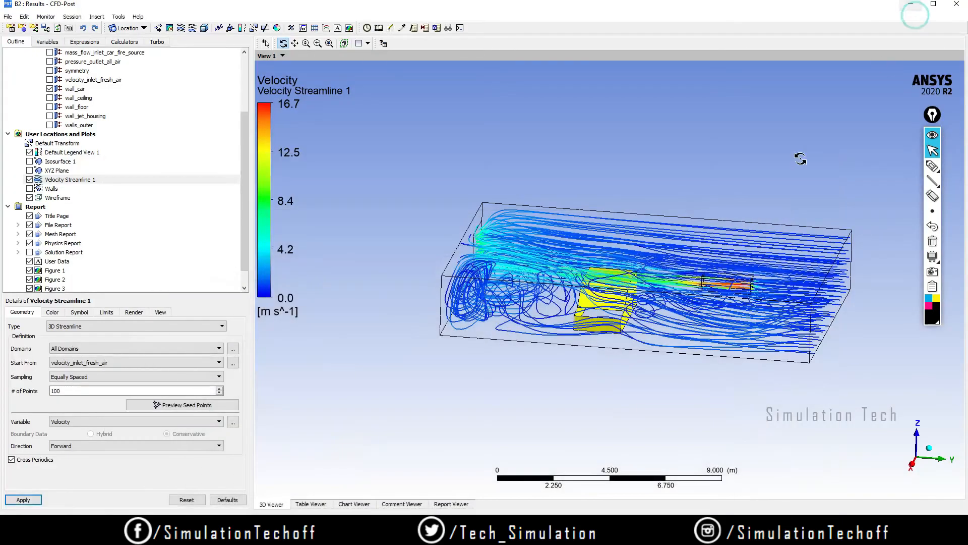
Step: Set the number of streamline points to 200, apply it and inspect the denser streamlines
drag(683, 312, 674, 309)
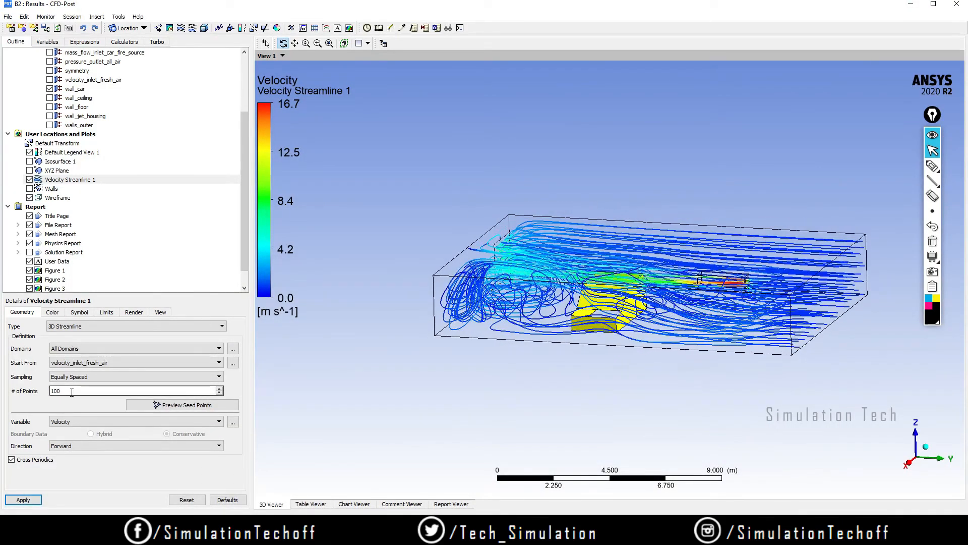
double_click(55, 391)
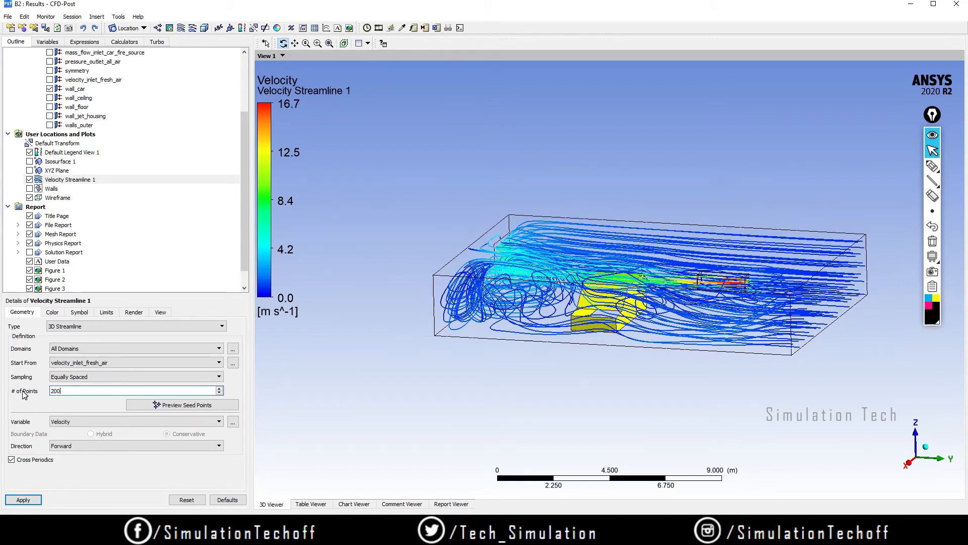
click(23, 500)
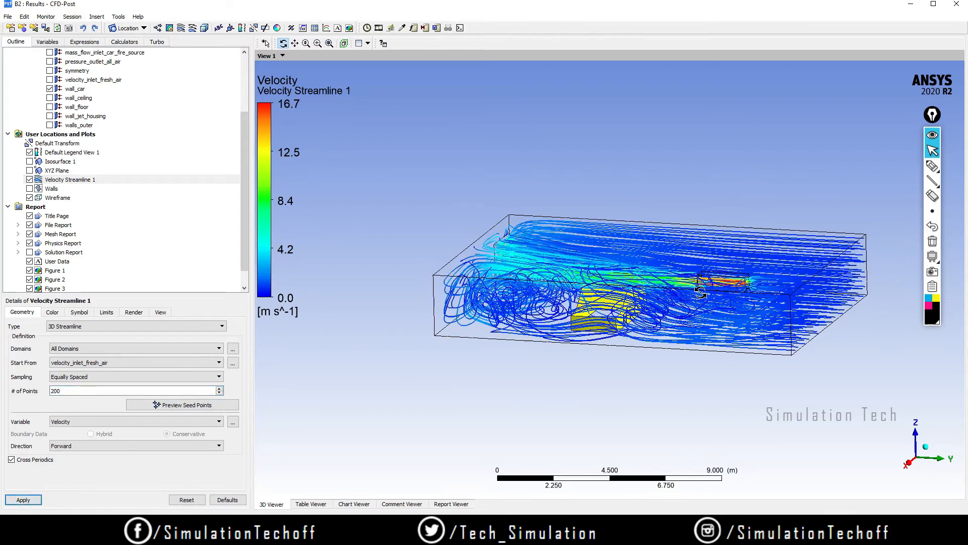
drag(672, 293, 725, 333)
scroll(724, 333, down, 3)
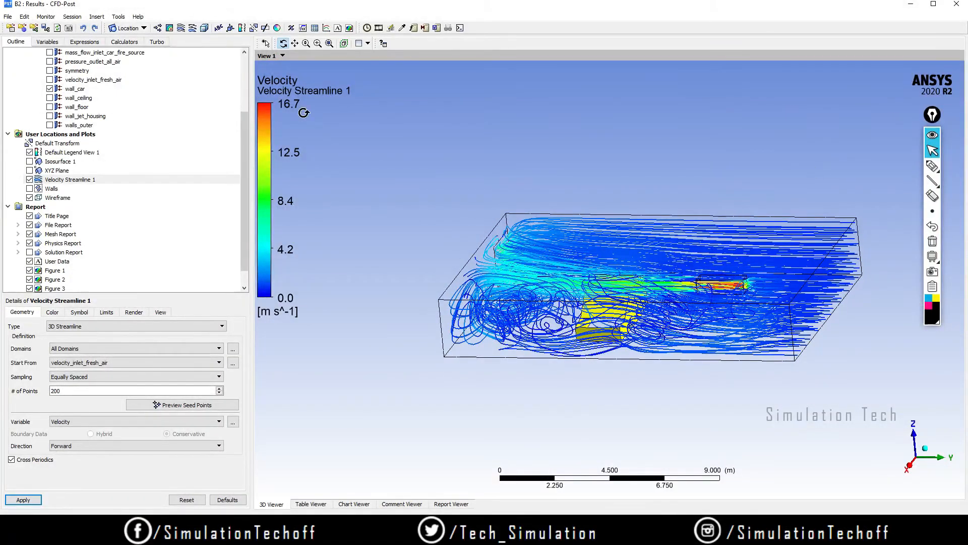
Step: Run a sweep animation of Velocity Streamline 1 slowed to 681 frames, view it and stop it
click(380, 29)
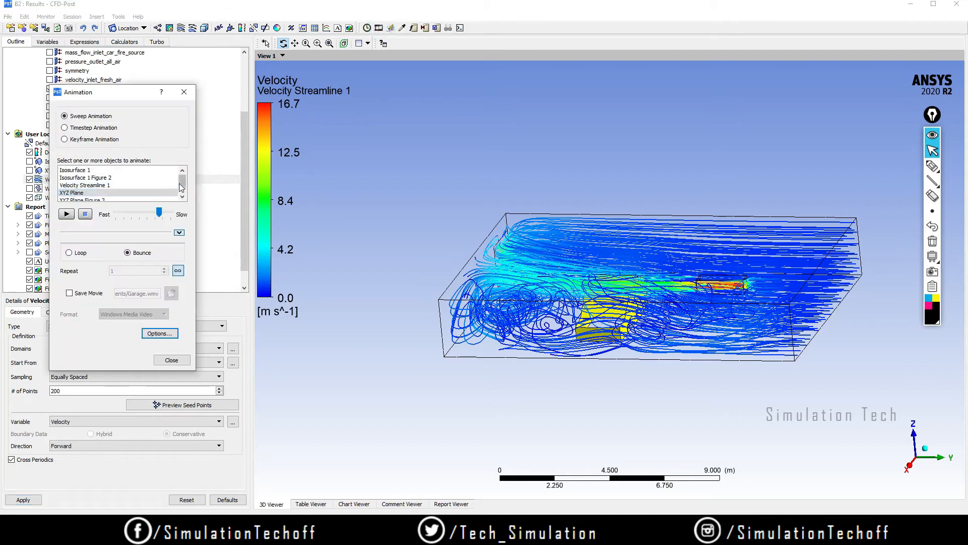
click(114, 184)
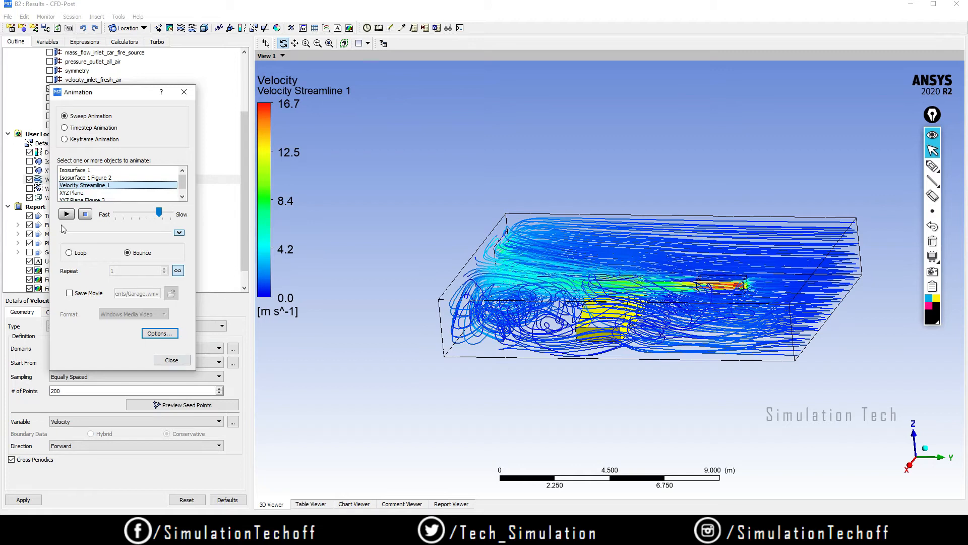
drag(161, 216, 163, 218)
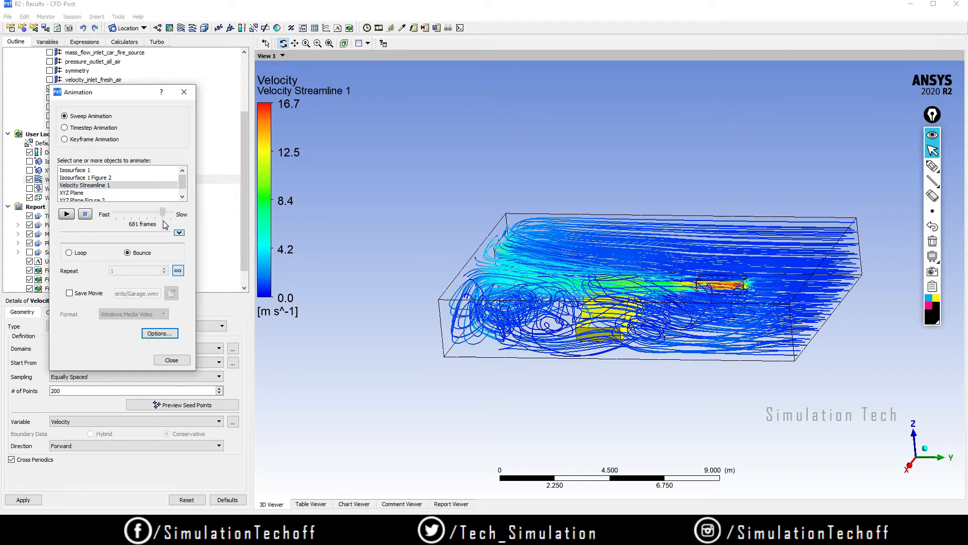
click(66, 214)
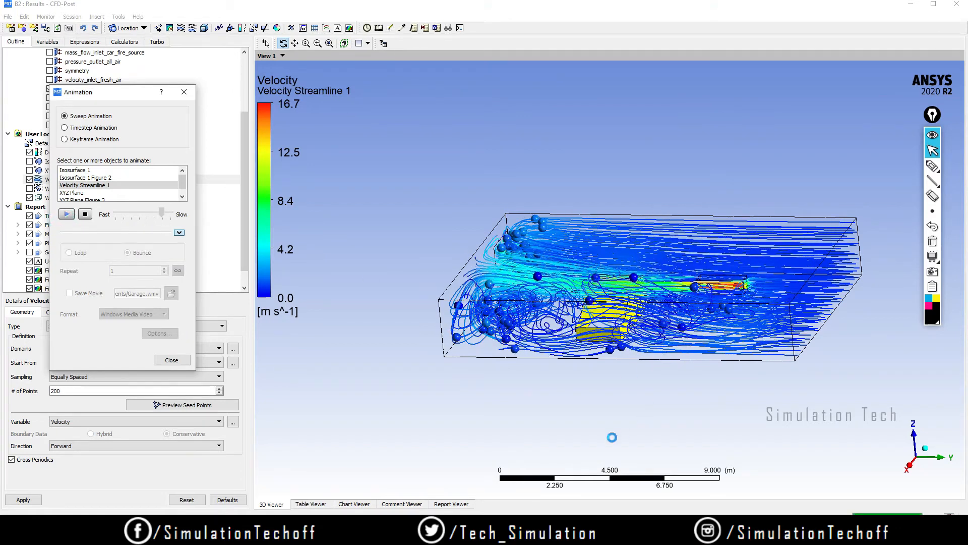
mouse_move(711, 305)
mouse_down()
mouse_move(731, 317)
mouse_move(709, 316)
mouse_up()
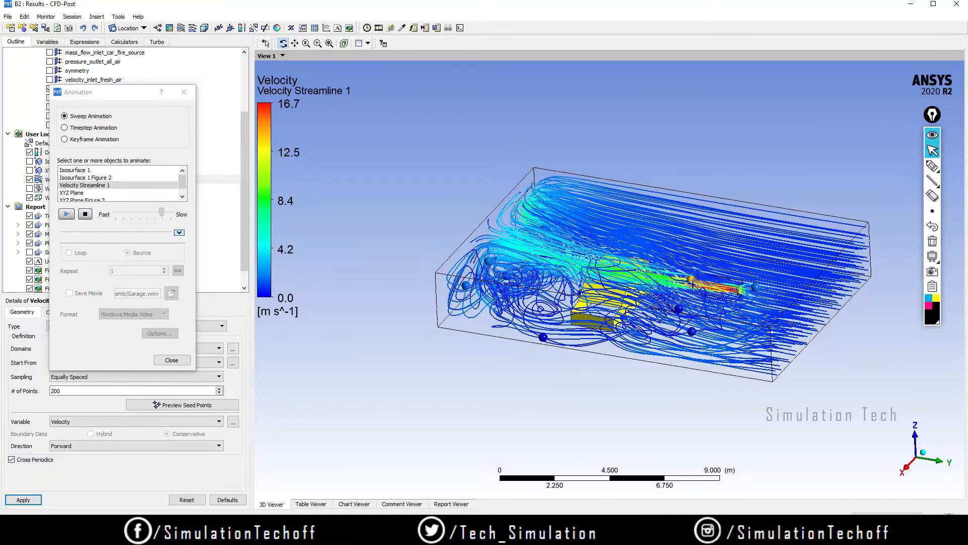
click(85, 214)
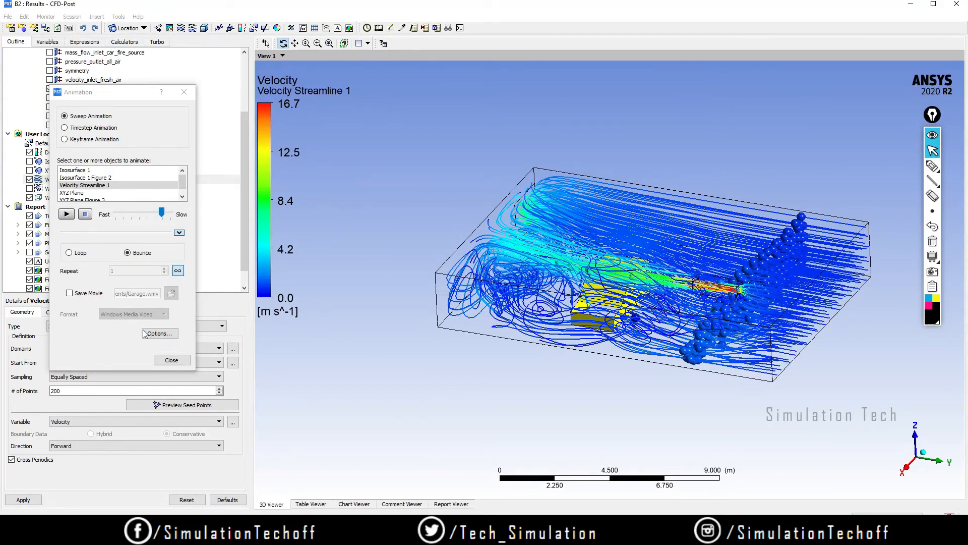
Step: Reduce the ball symbol size in the animation options
click(166, 334)
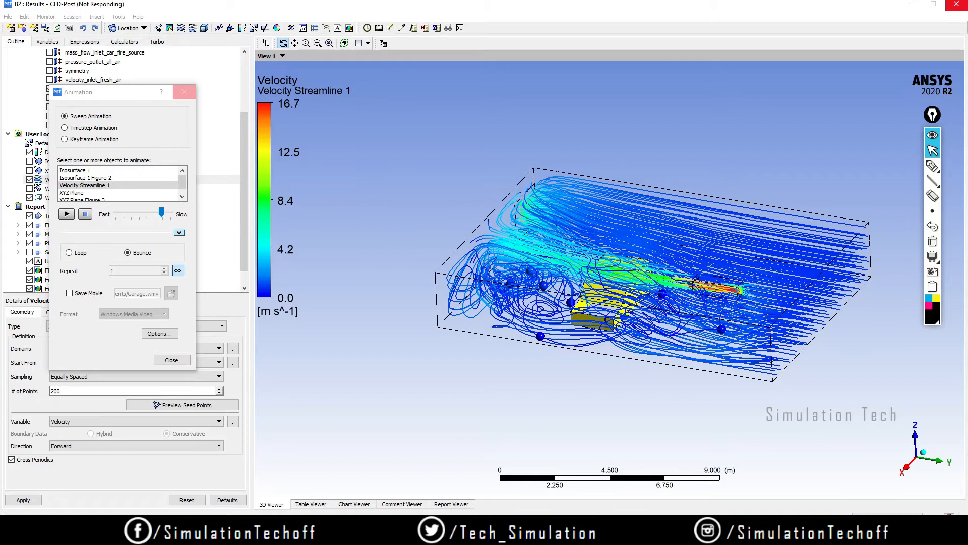
drag(480, 147, 419, 132)
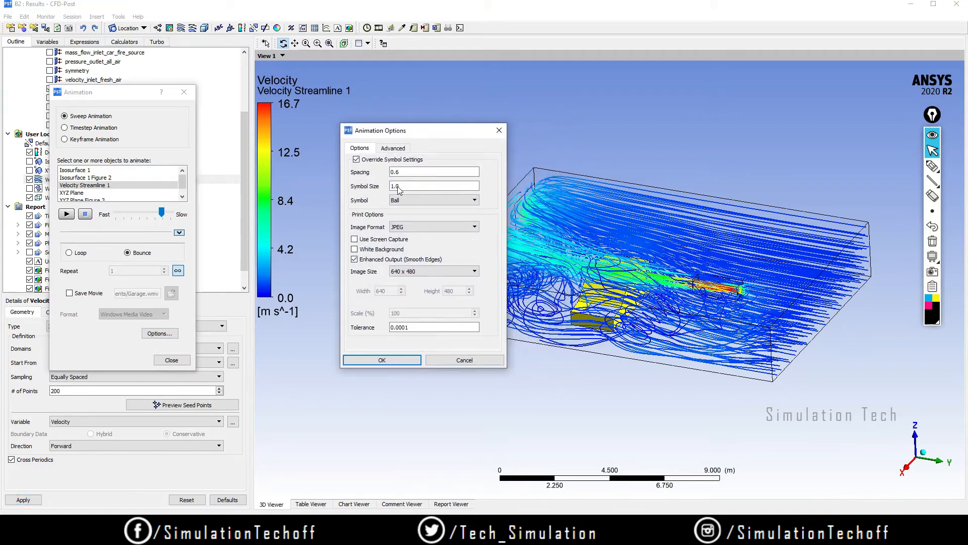
double_click(401, 187)
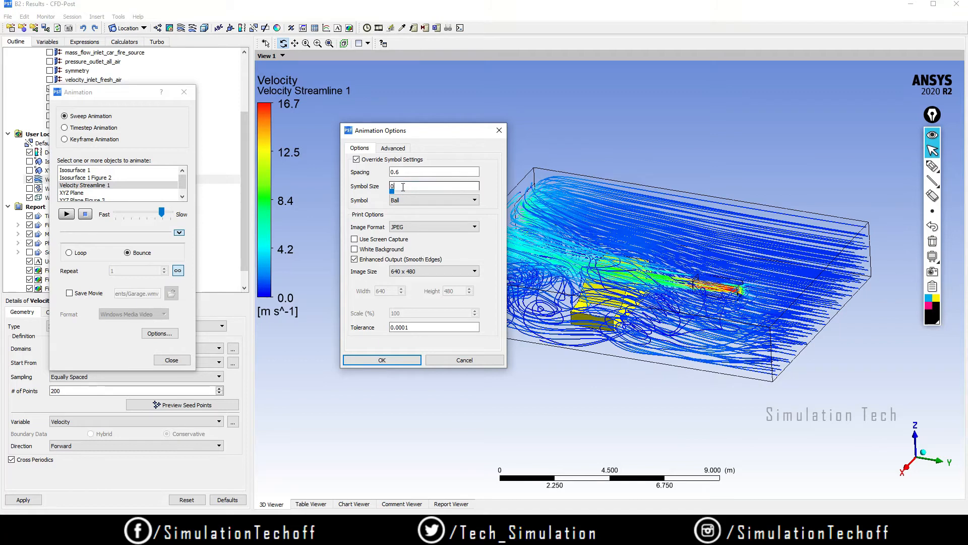
click(382, 360)
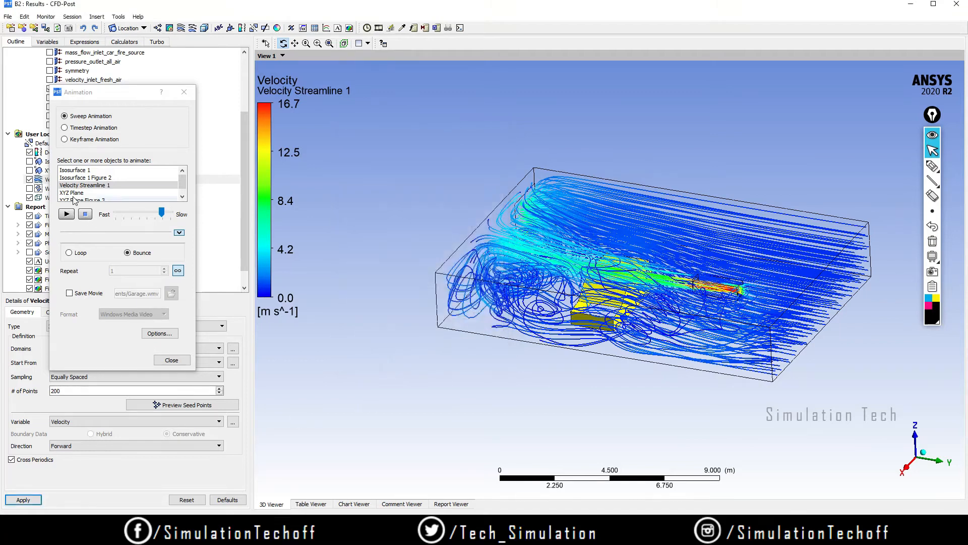
Step: Replay the streamline sweep animation with the smaller balls, view it from several angles and stop it
click(70, 215)
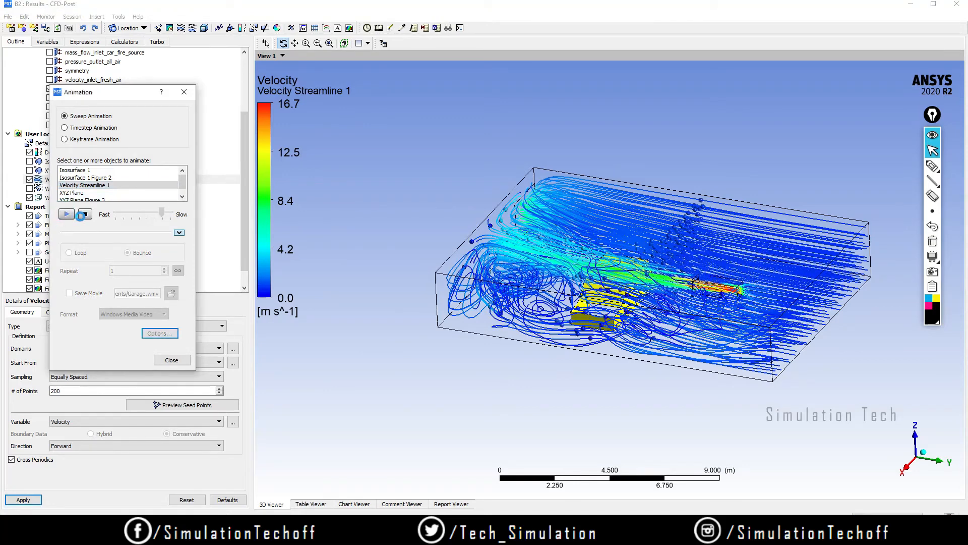
click(698, 378)
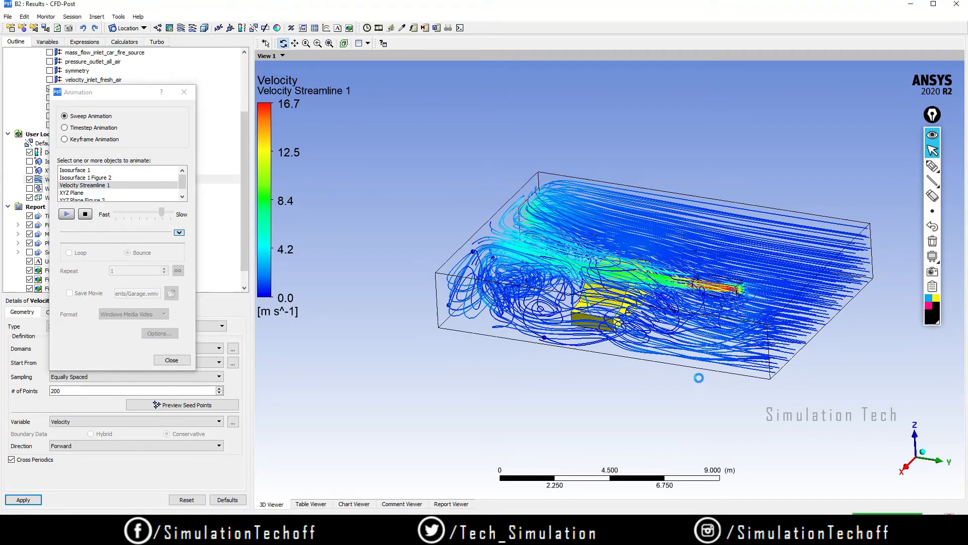
drag(699, 378, 661, 376)
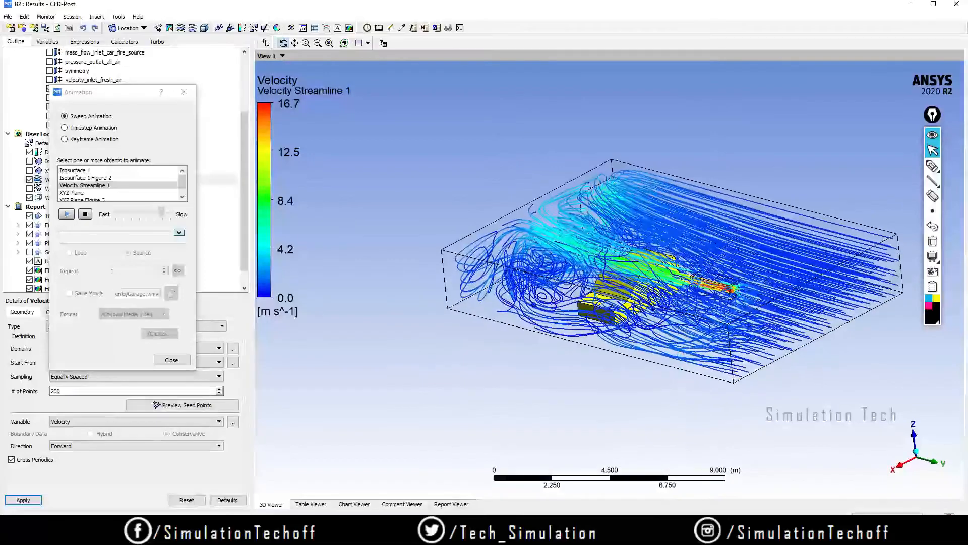
drag(698, 277, 681, 271)
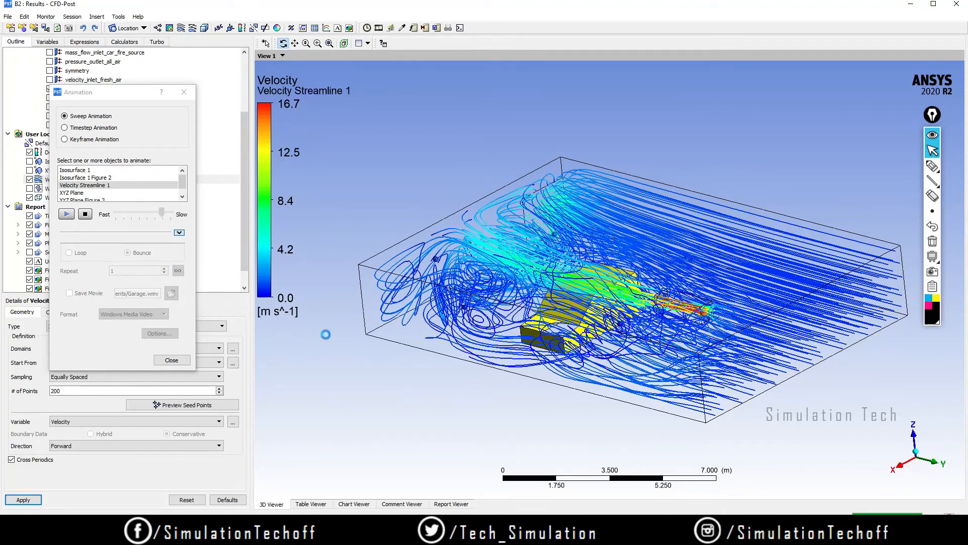
drag(616, 347, 630, 350)
click(85, 214)
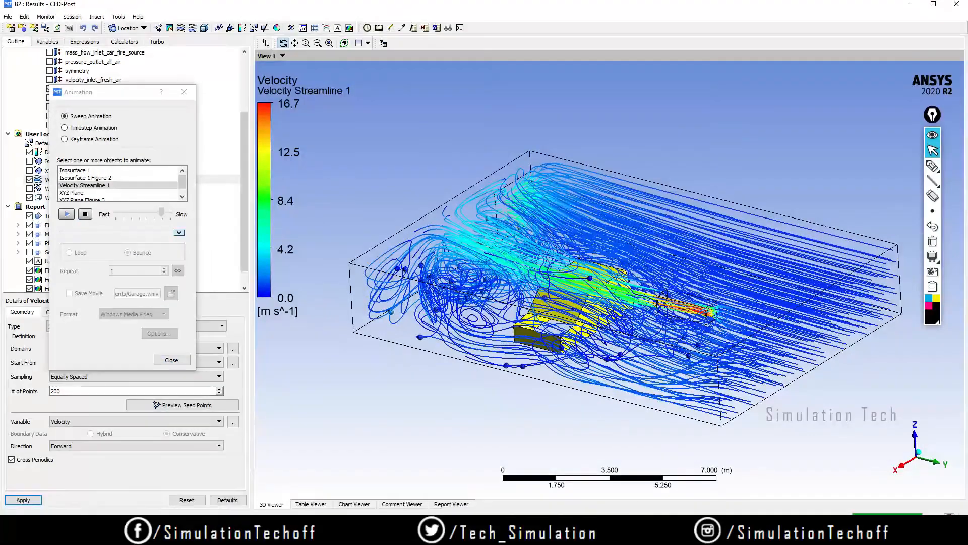
click(545, 279)
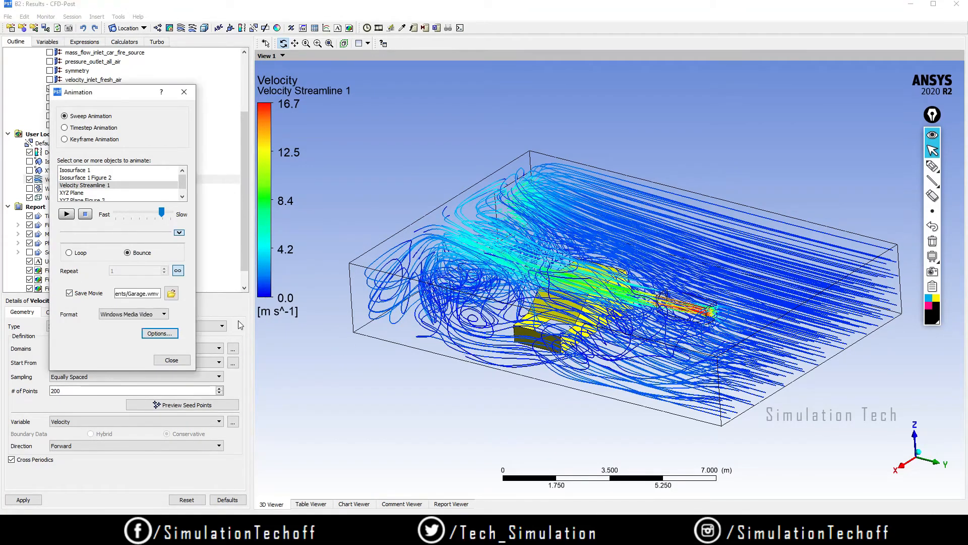
Step: Enable movie saving and set the output to Garage.mp4 in MPEG4 format in the C:\Users\CCTS folder
click(171, 295)
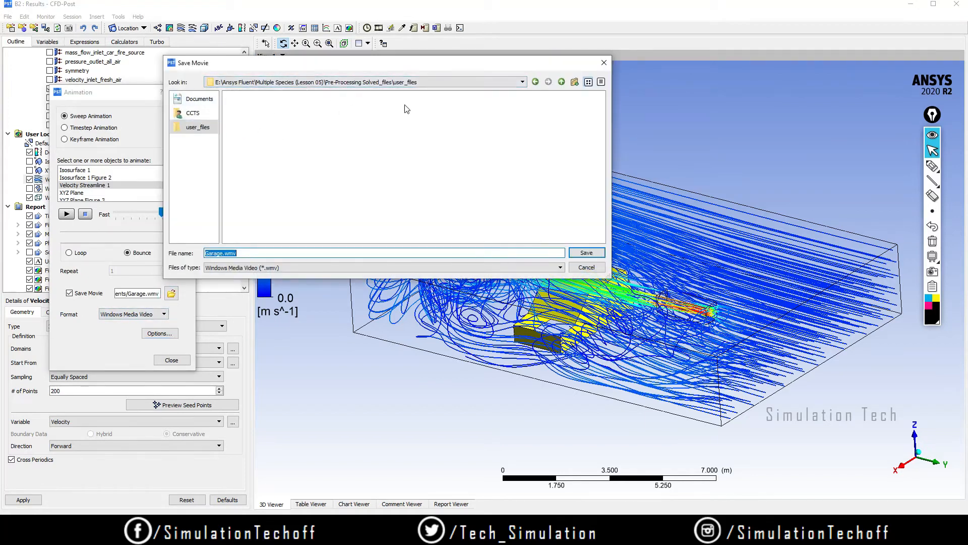
click(195, 99)
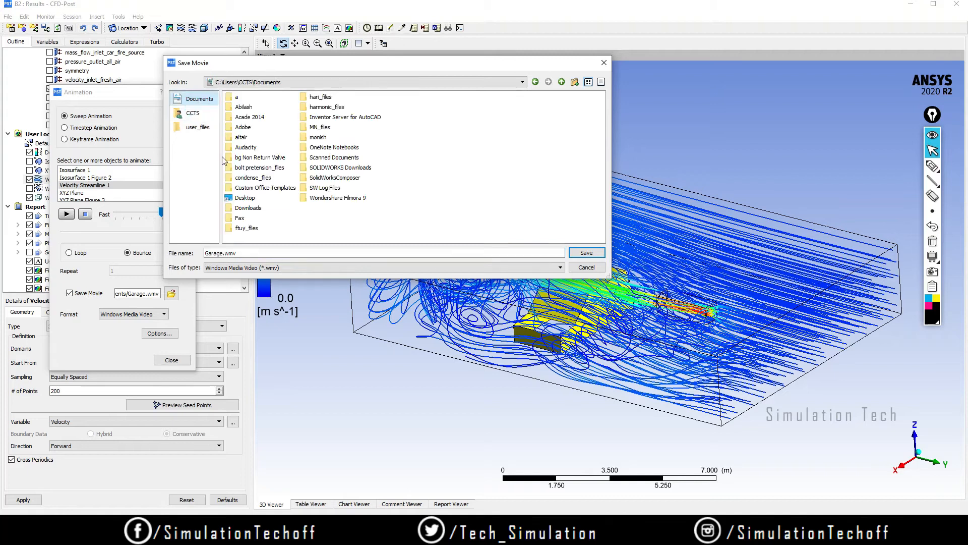
click(197, 127)
click(193, 113)
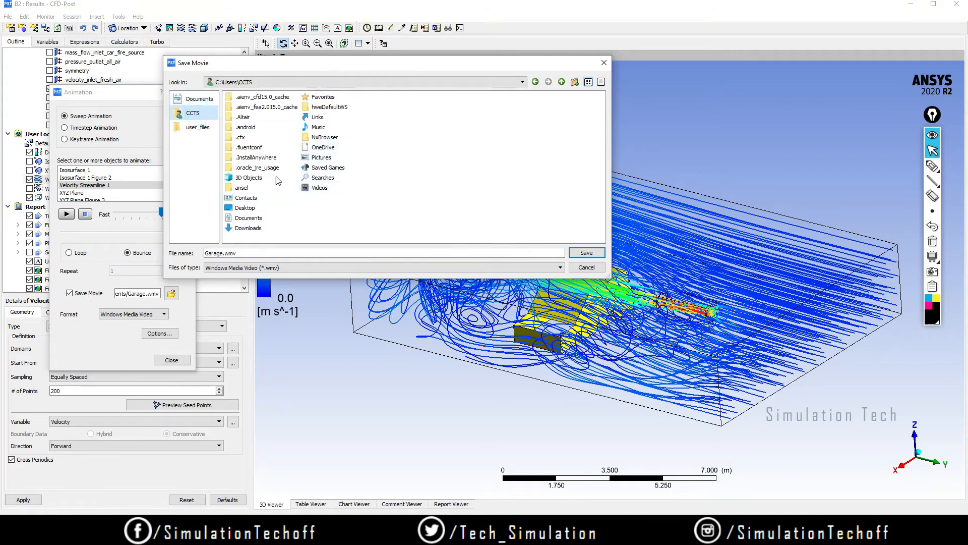
click(246, 208)
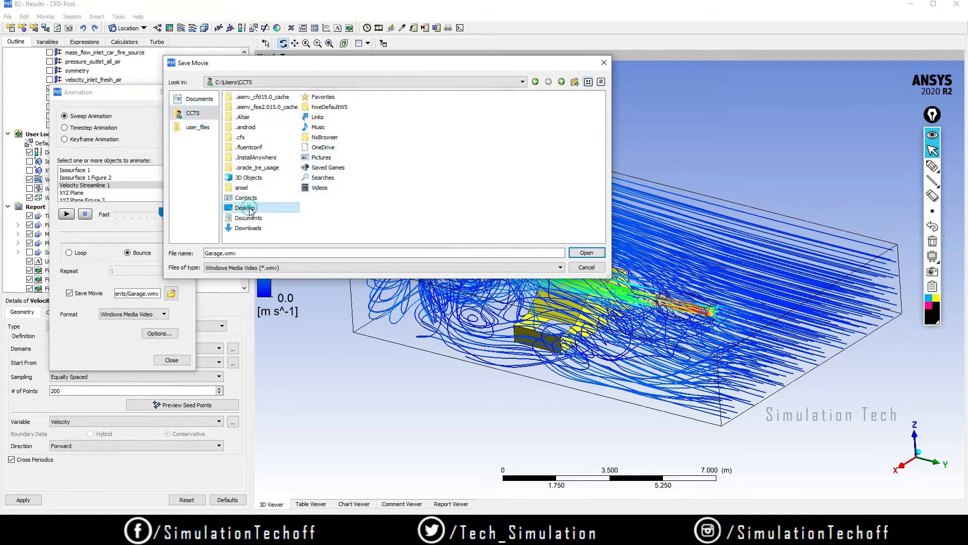
click(300, 268)
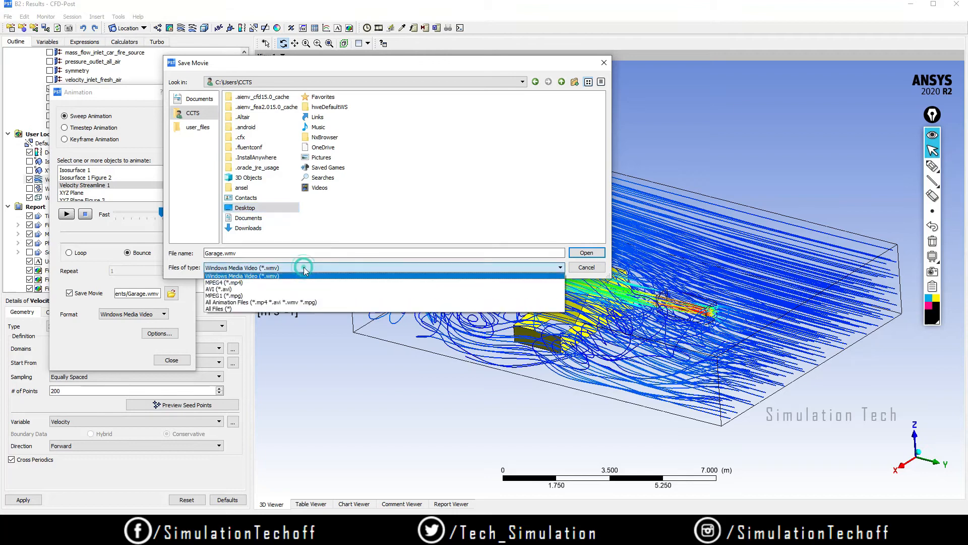
click(250, 282)
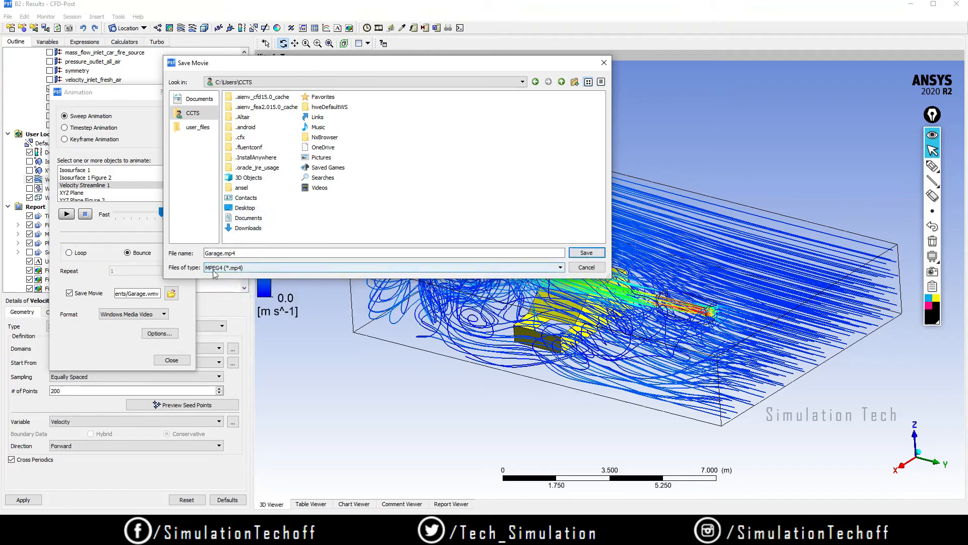
click(585, 253)
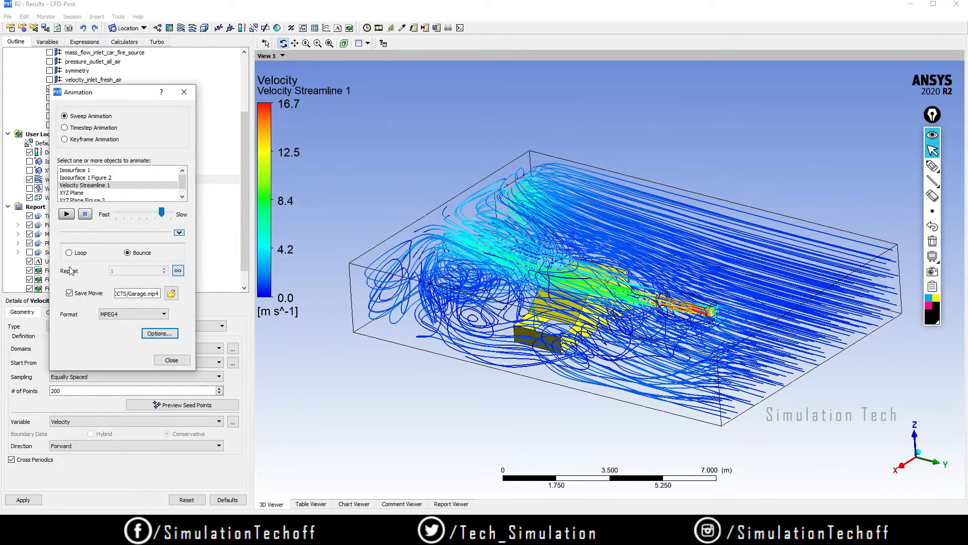
Step: Set the sweep animation to Loop and try to record the movie with endless repeat still on
click(66, 215)
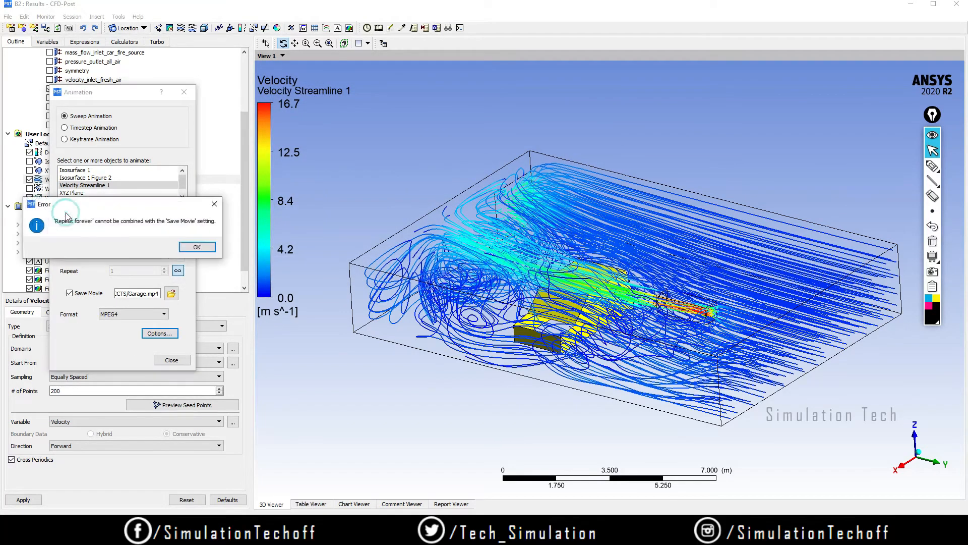
click(202, 251)
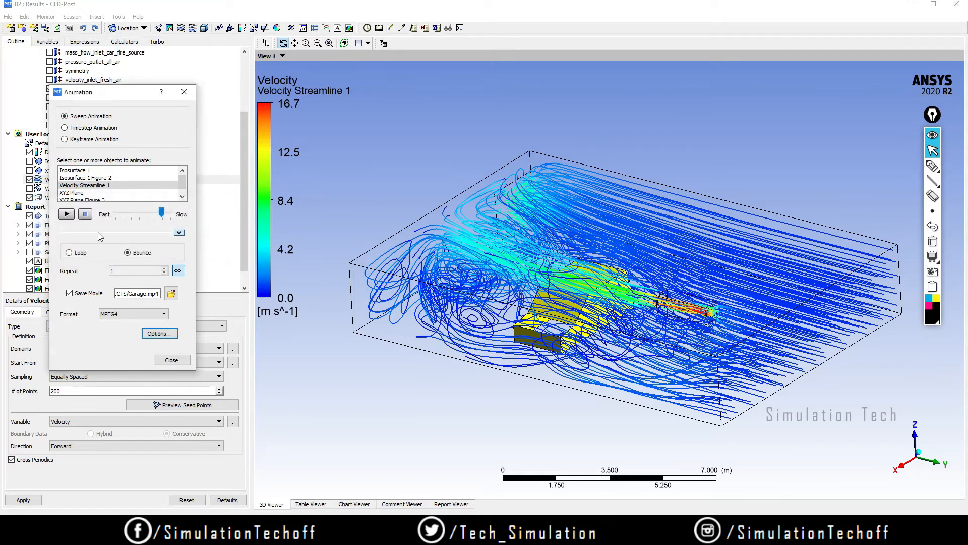
click(132, 313)
click(140, 323)
click(69, 254)
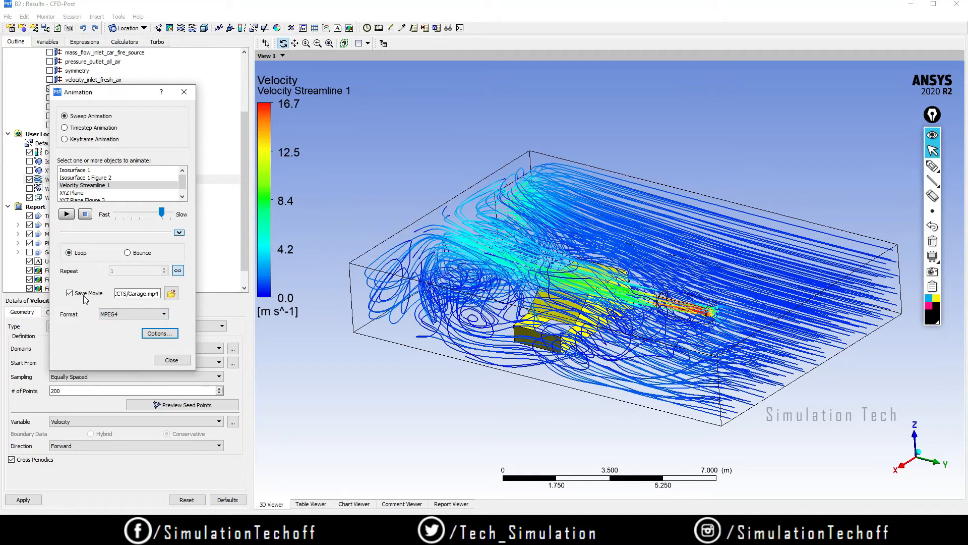
click(66, 215)
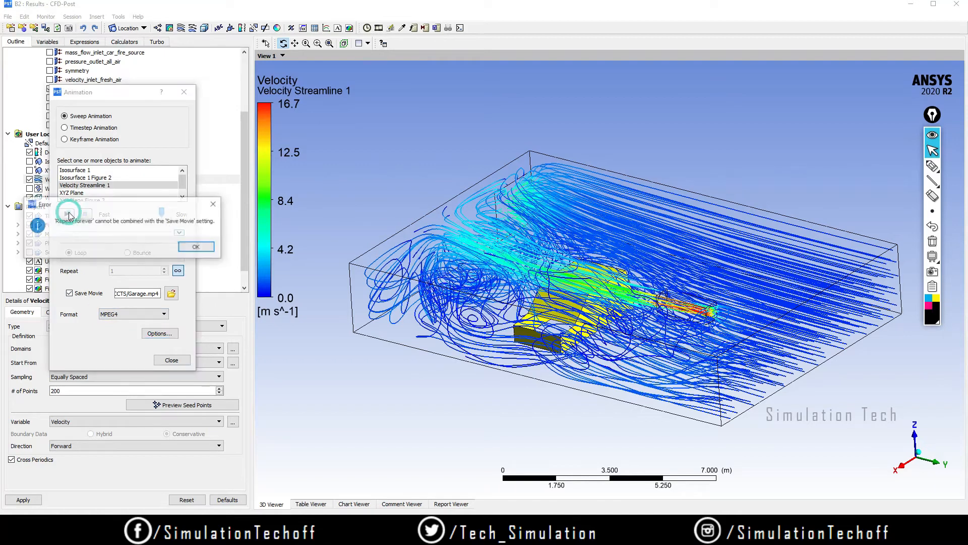
click(200, 246)
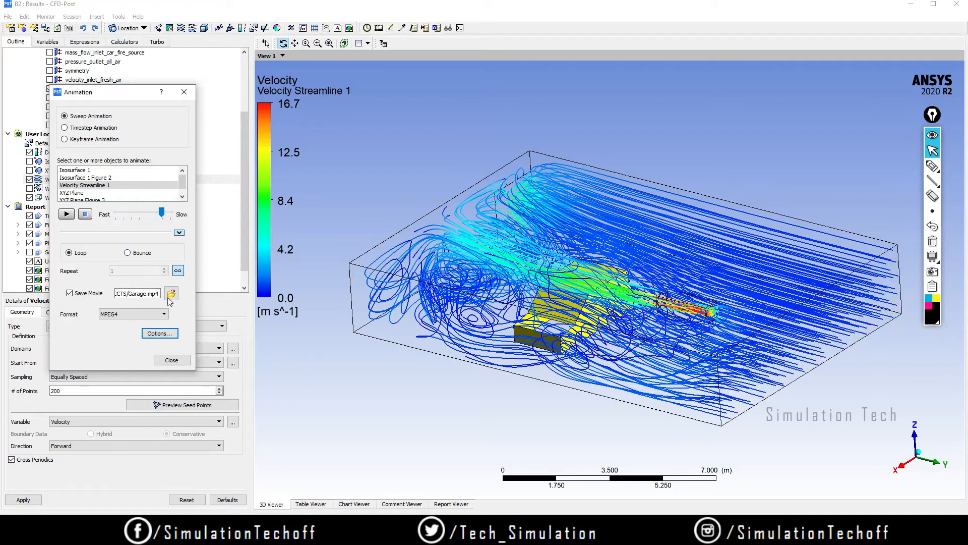
Step: Turn off endless repeat, keeping a repeat count of 1, and start recording the streamline sweep as an AVI movie
click(178, 271)
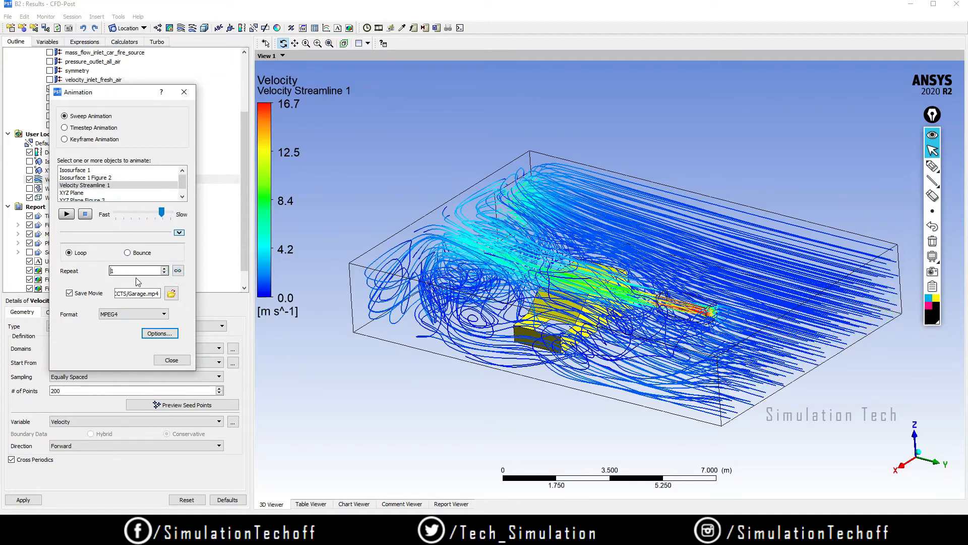
click(154, 314)
click(134, 341)
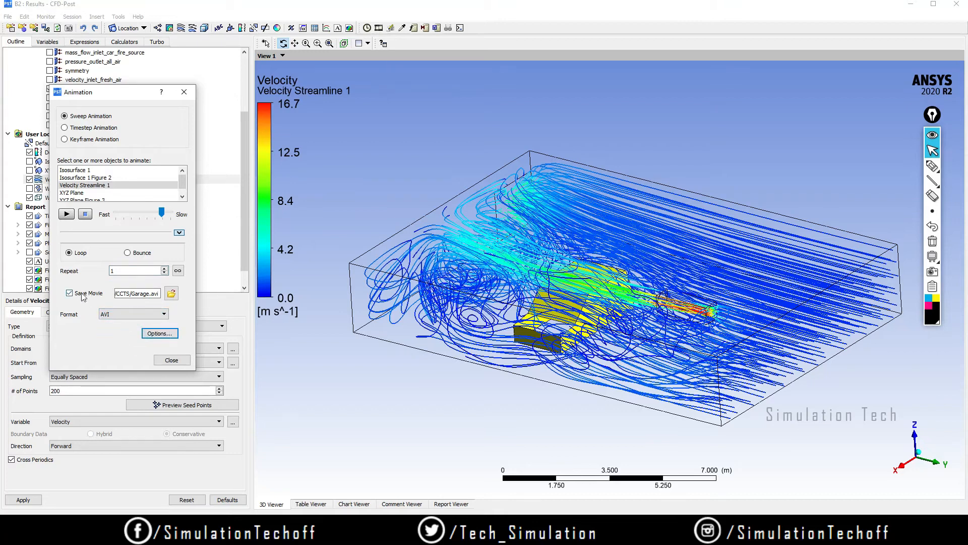
click(66, 215)
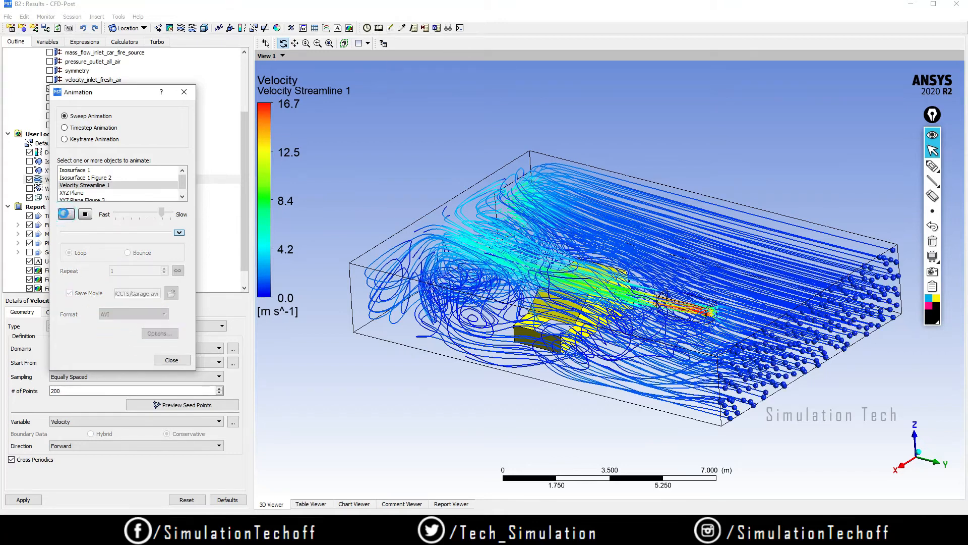
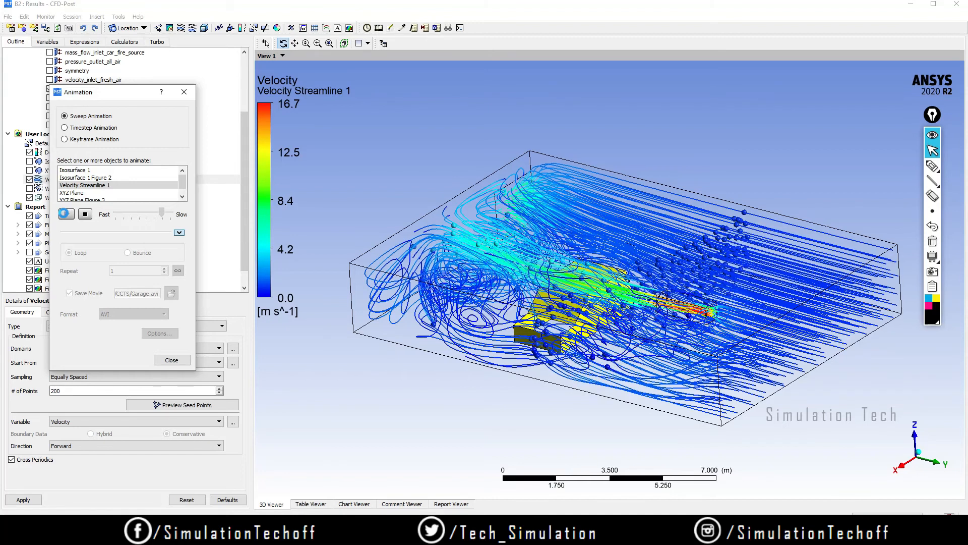
Step: Stop the streamline movie recording before it completes and close the animation settings
click(85, 214)
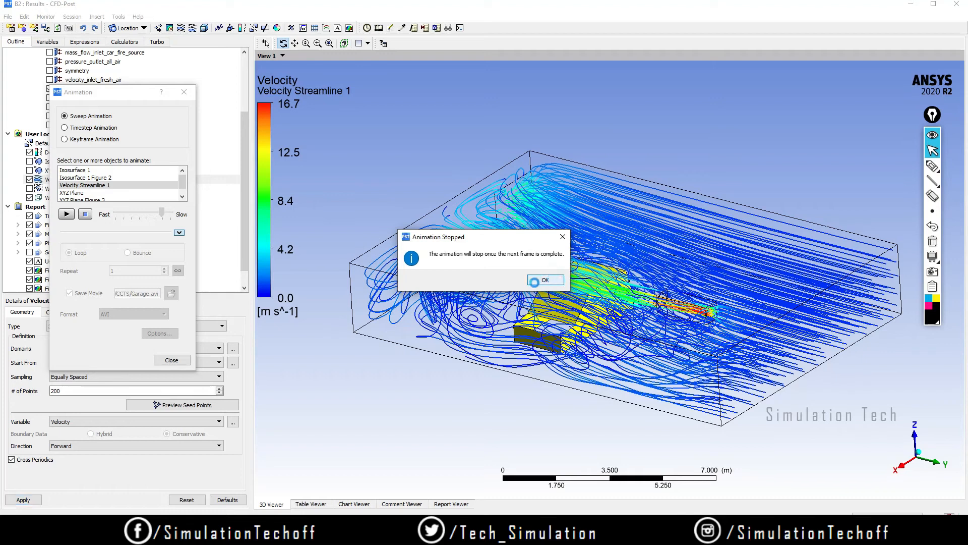
click(546, 280)
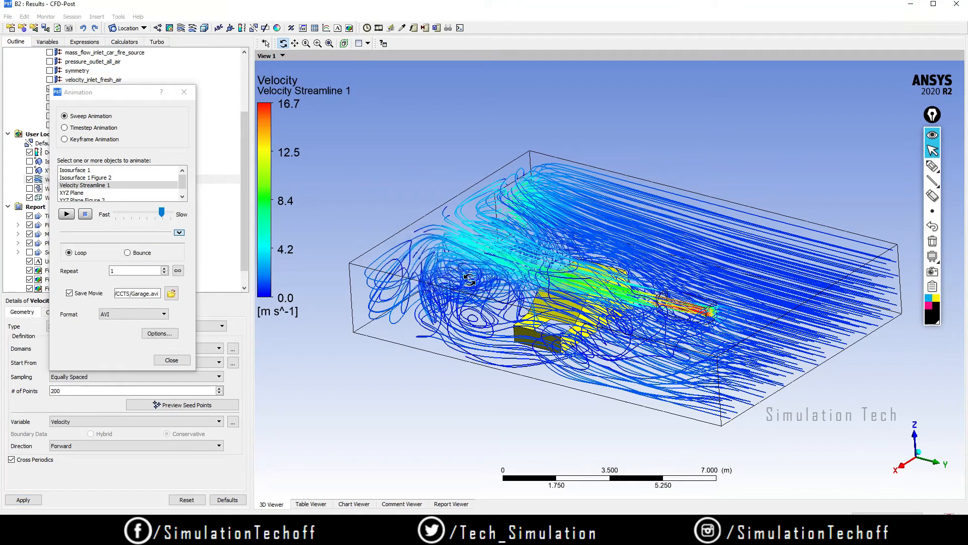
click(171, 360)
Step: Check the running processes in Task Manager, and show and refresh the Windows desktop
right_click(574, 530)
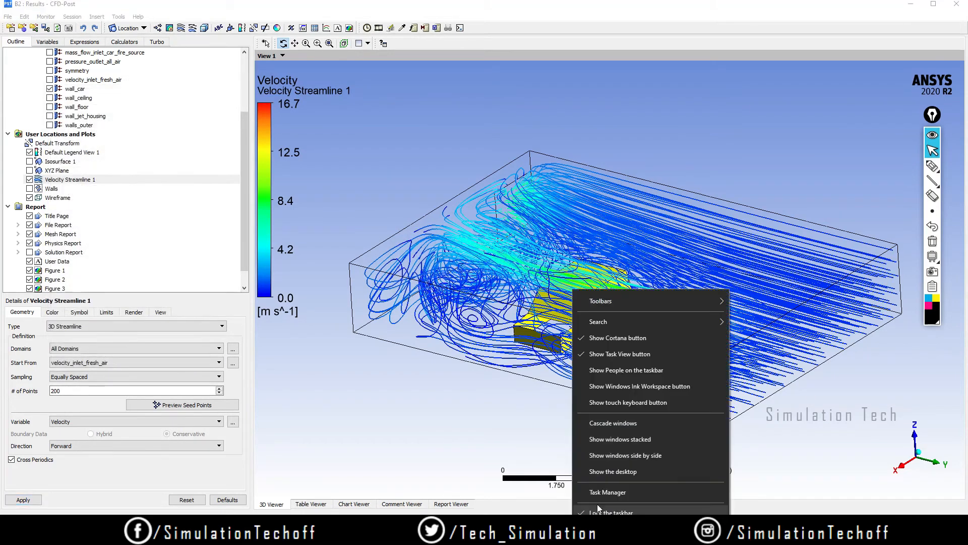
click(605, 493)
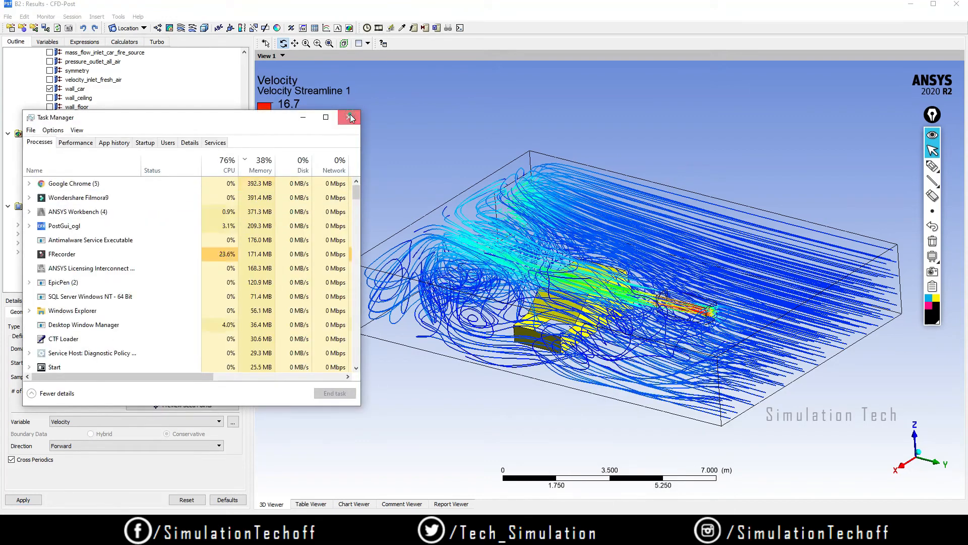
click(349, 117)
right_click(591, 529)
click(621, 470)
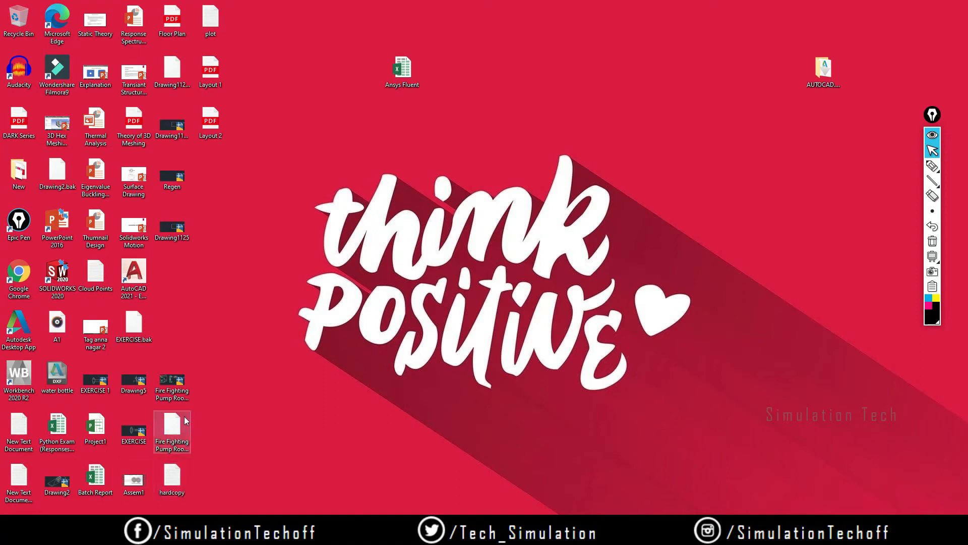
right_click(336, 175)
click(361, 207)
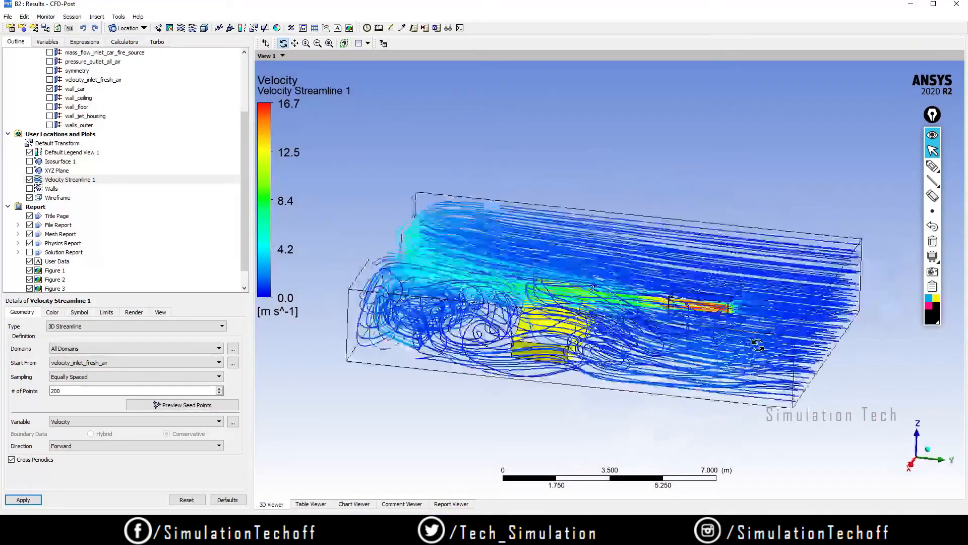
Step: Insert the angled view of Velocity Streamline 1 as report Figure 4, with copies of its objects
drag(758, 345, 611, 329)
click(349, 28)
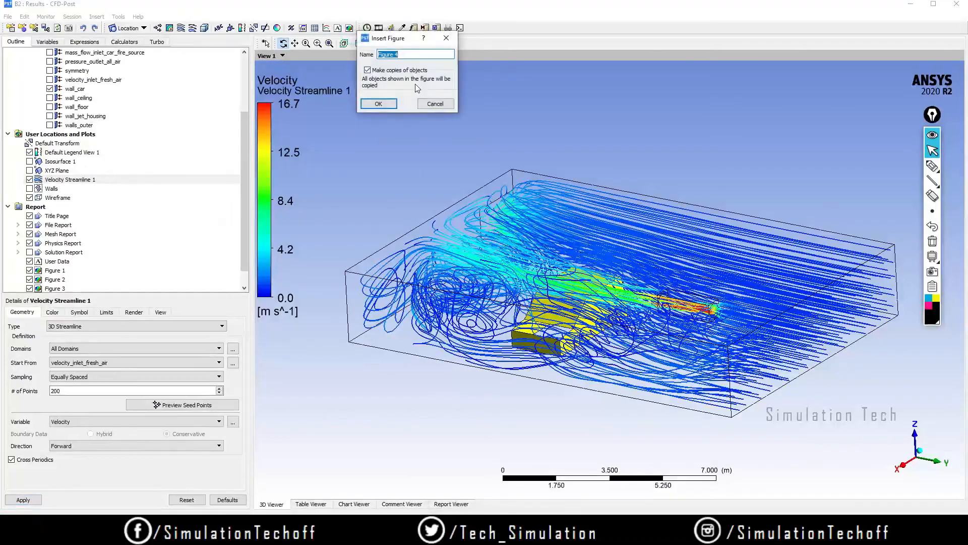
click(388, 101)
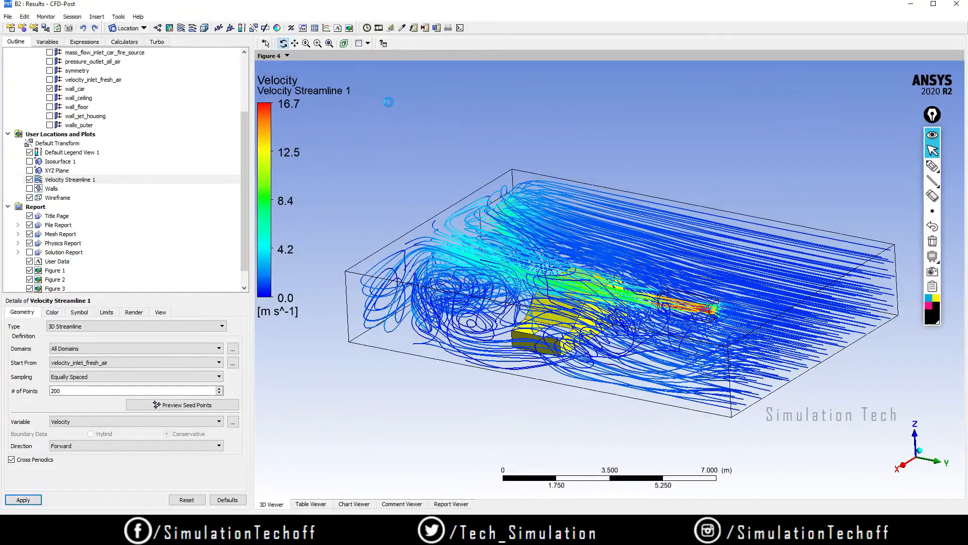
Step: Hide Velocity Streamline 1 so that only the car and wireframe are displayed
drag(248, 147, 247, 211)
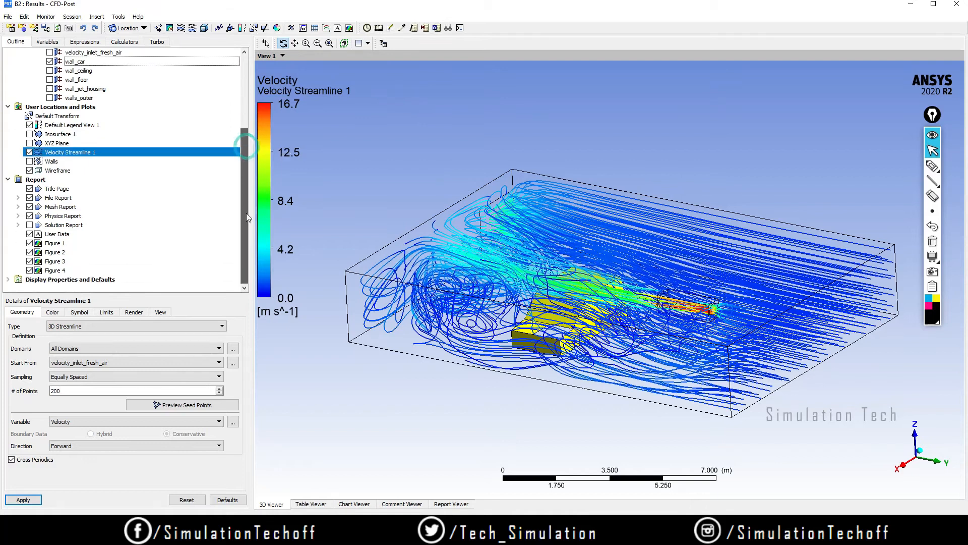
click(29, 152)
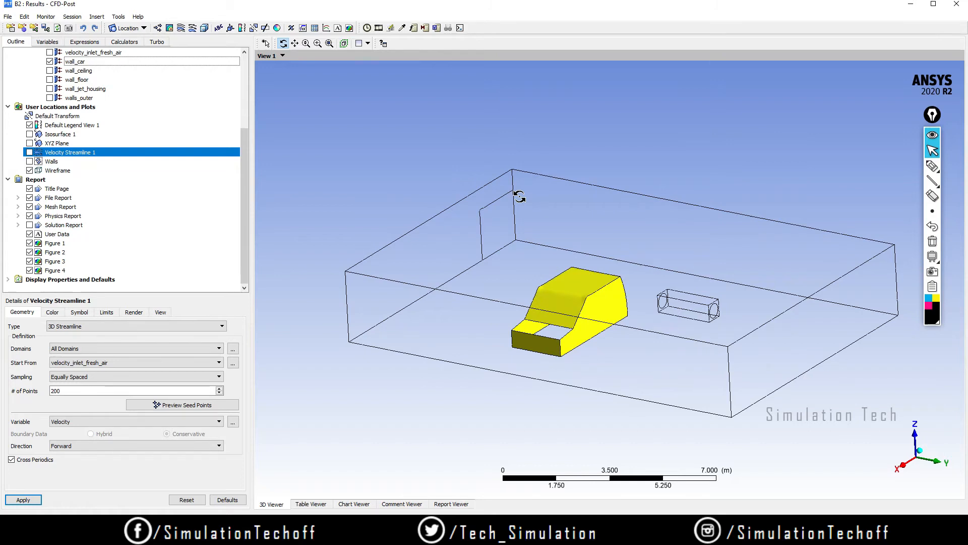
drag(514, 416, 652, 342)
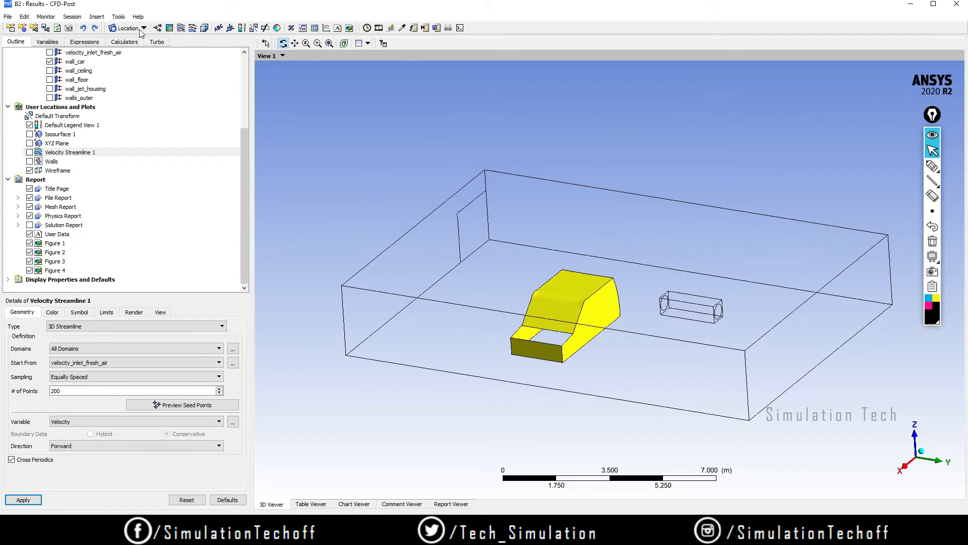
Step: Create Volume Rendering 1 of Co2.Mass Fraction in all domains with the global range, and inspect it from several angles
click(204, 28)
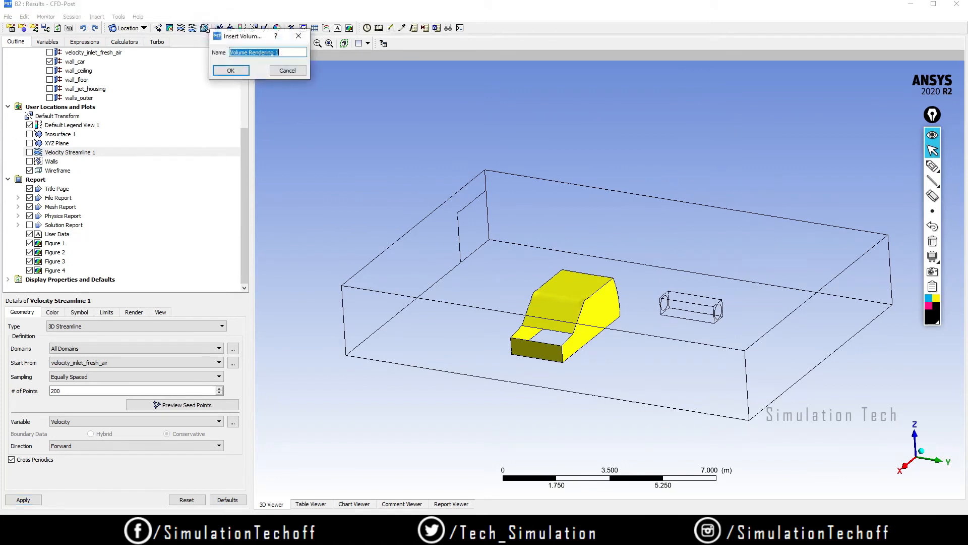
click(230, 70)
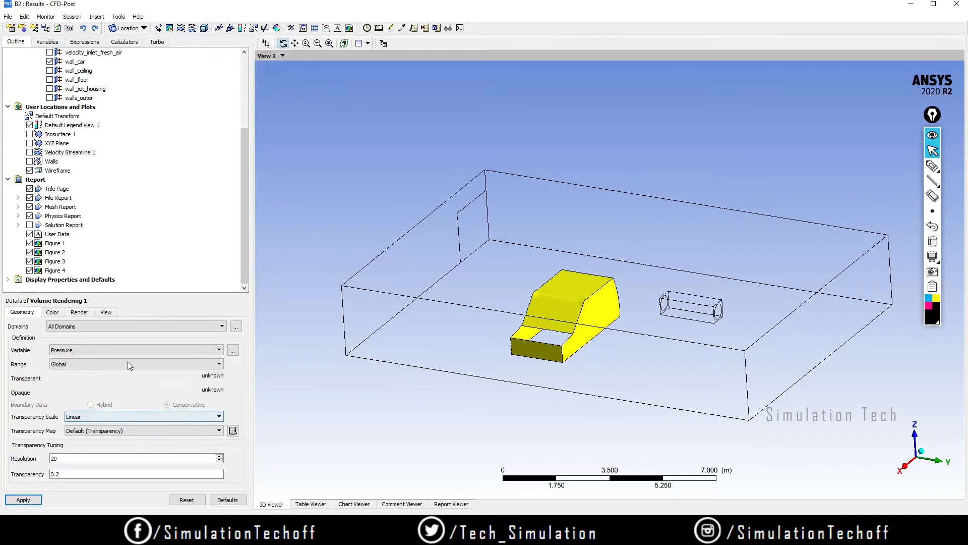
click(68, 350)
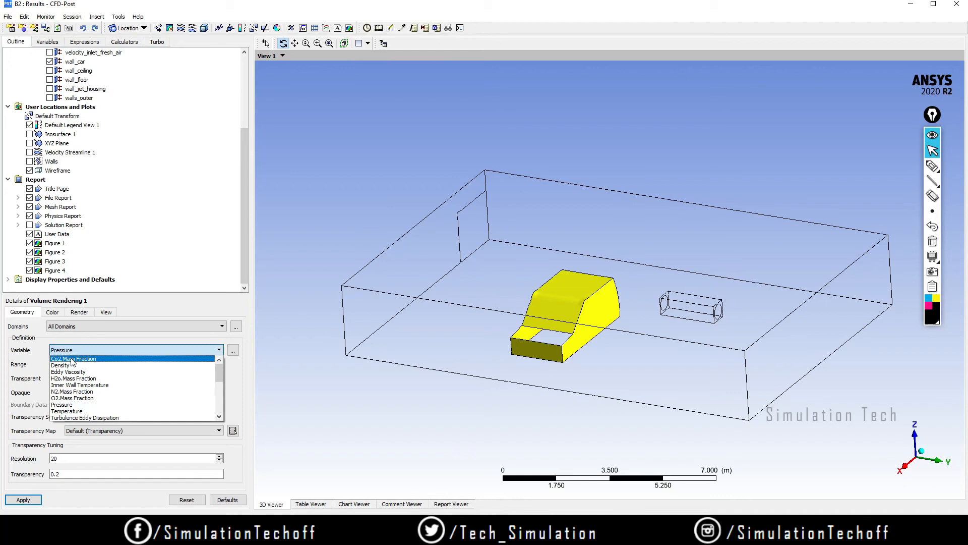
click(73, 359)
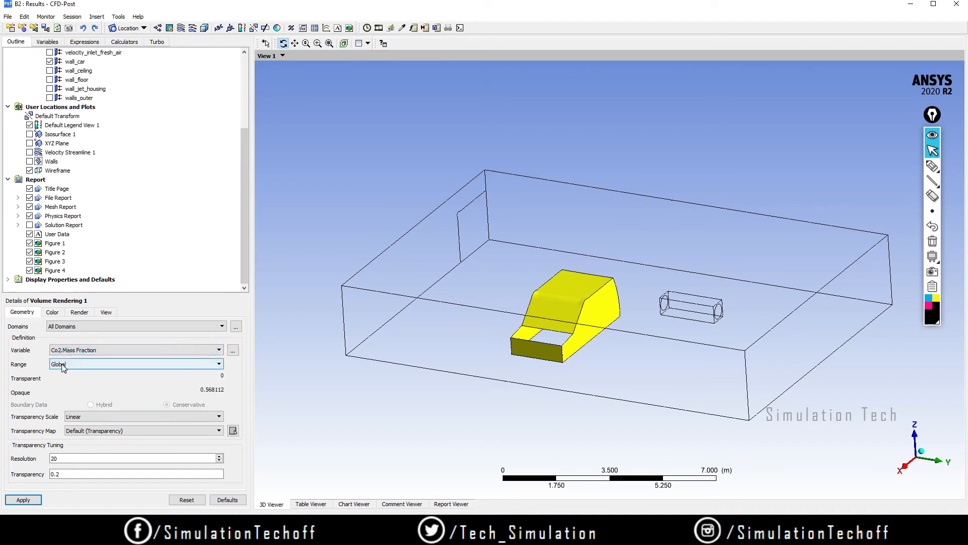
click(23, 501)
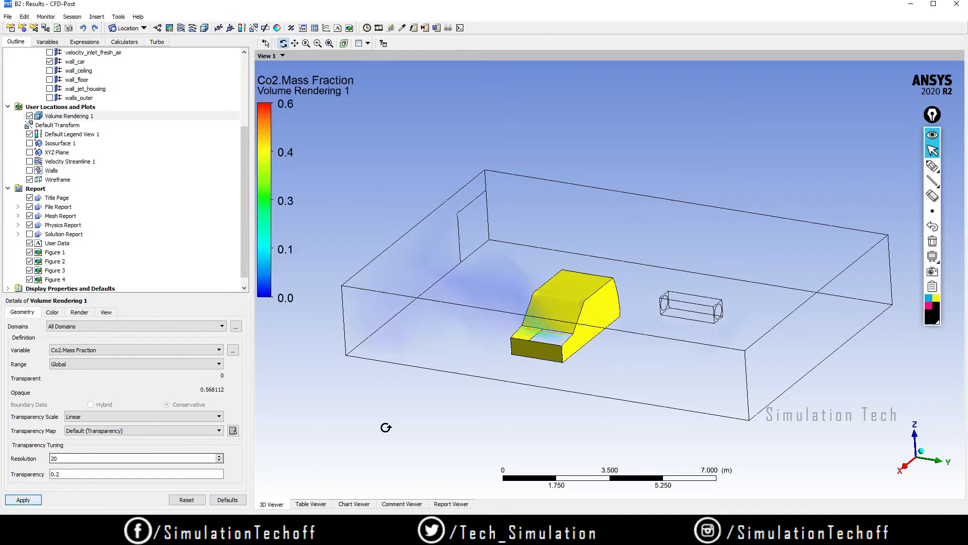
drag(622, 409, 602, 408)
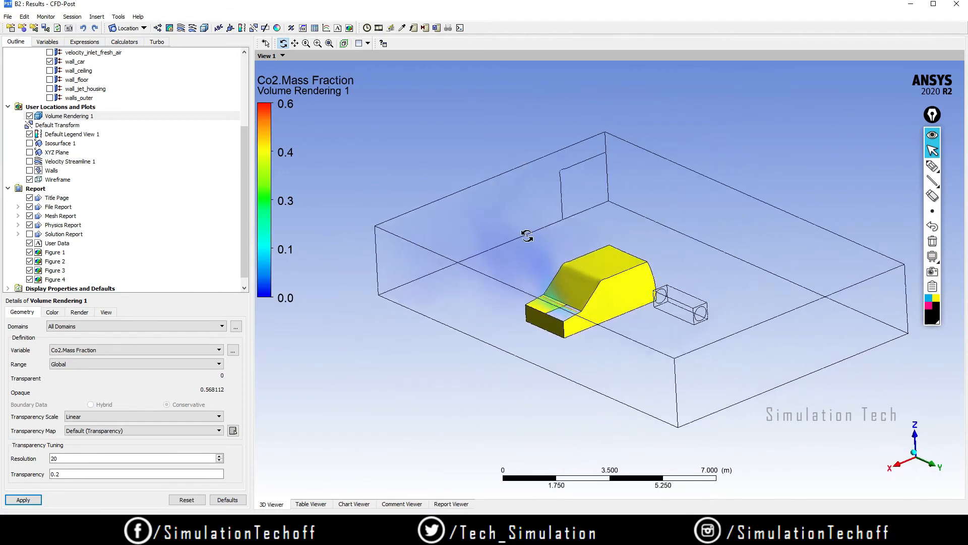
mouse_move(573, 351)
mouse_down()
mouse_move(566, 338)
mouse_move(629, 342)
mouse_move(574, 340)
mouse_up()
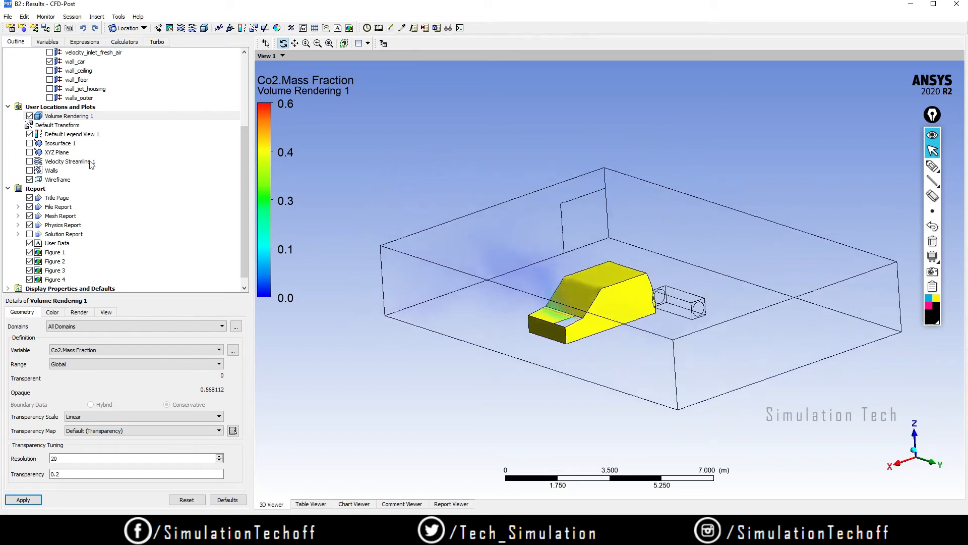
Step: In the viewer options, set the background color type to Solid and its color to white
click(7, 16)
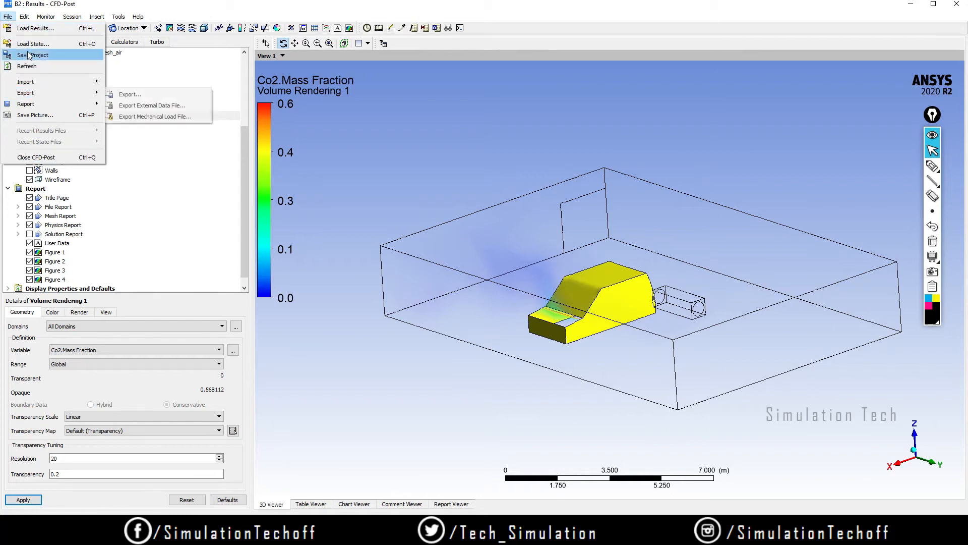
mouse_move(26, 18)
click(46, 55)
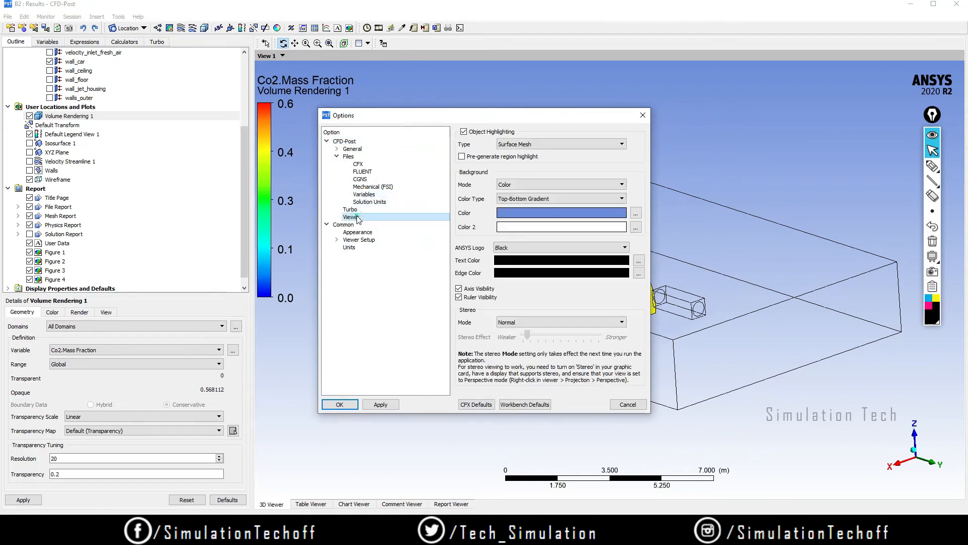
click(357, 217)
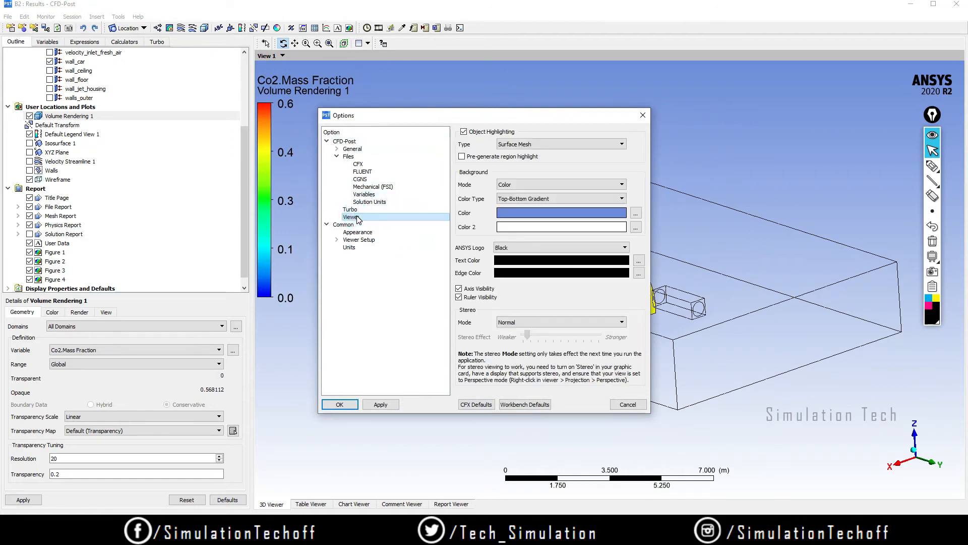
click(567, 198)
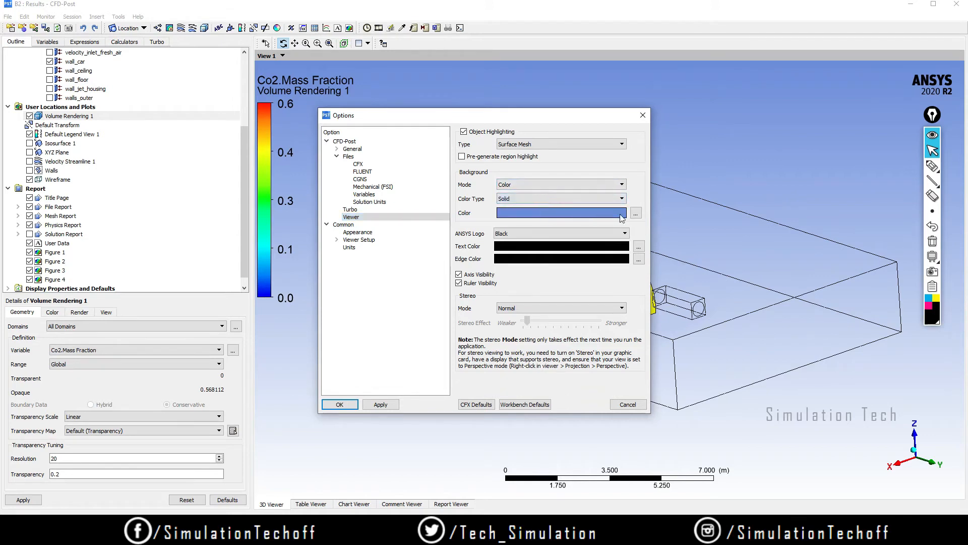
click(636, 213)
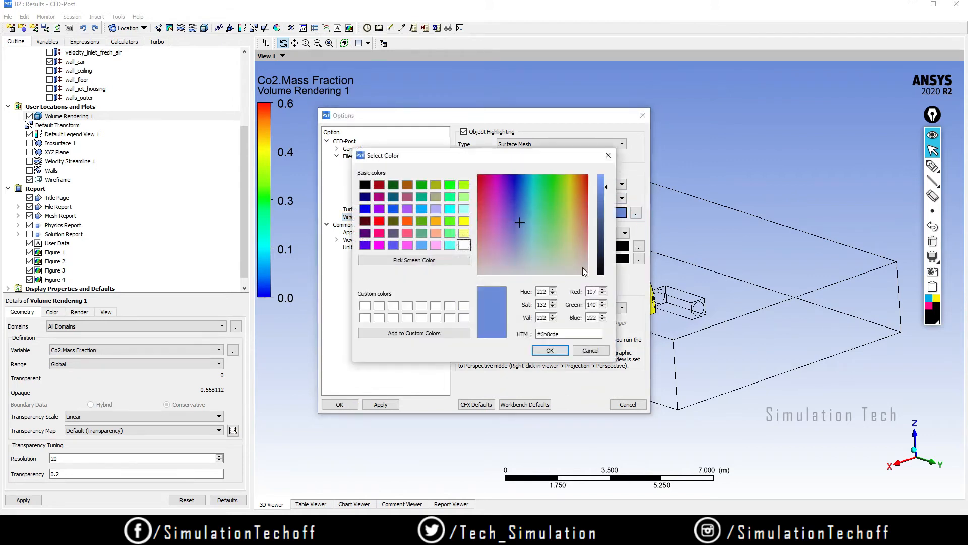
click(464, 306)
click(550, 351)
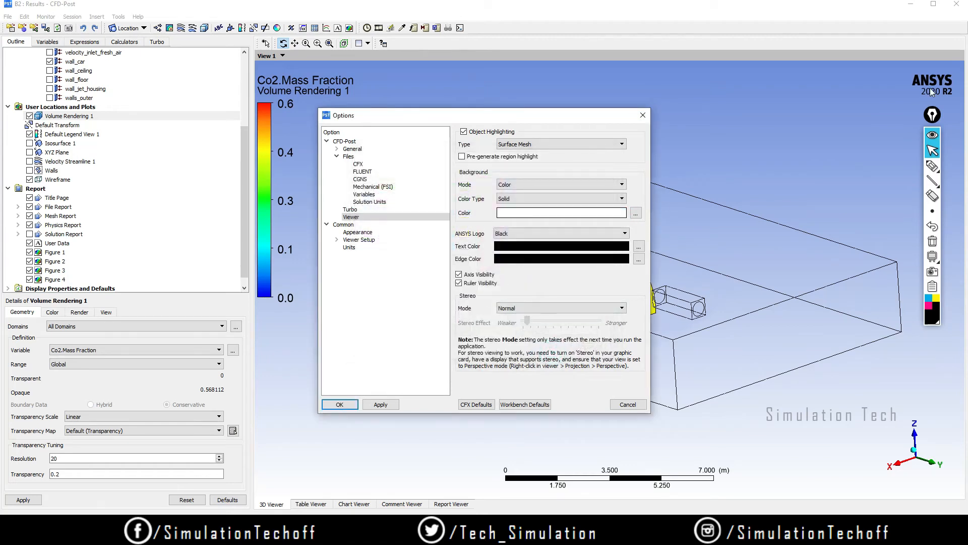
Step: Set the ANSYS logo color to White and apply the viewer options
click(529, 233)
click(530, 248)
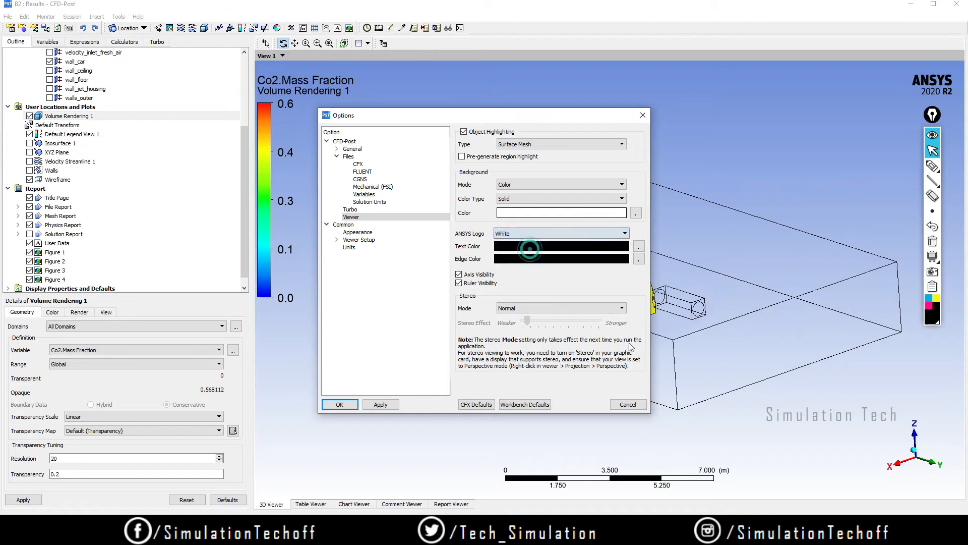
click(379, 405)
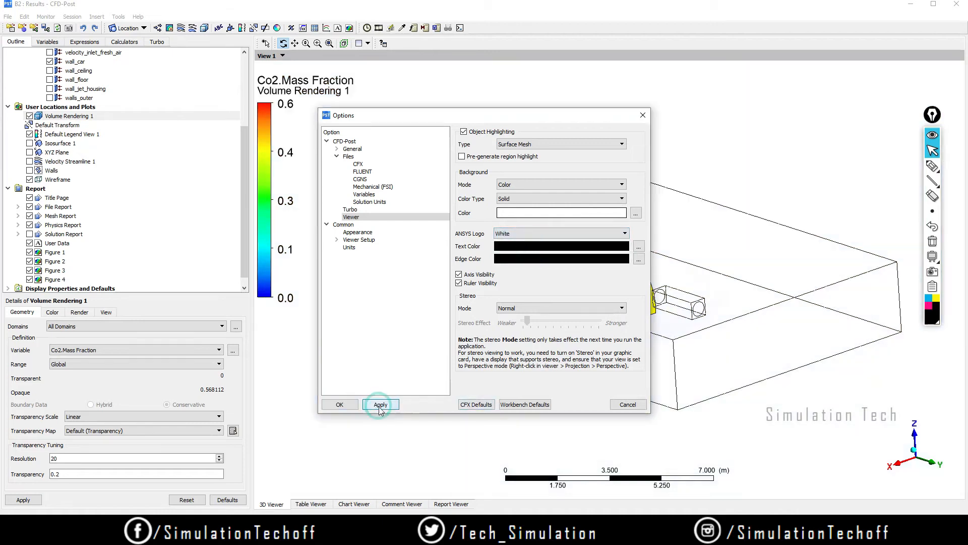
Step: Close the options and examine the CO2 volume rendering around the car against the white background from several angles
click(340, 404)
drag(696, 372, 705, 367)
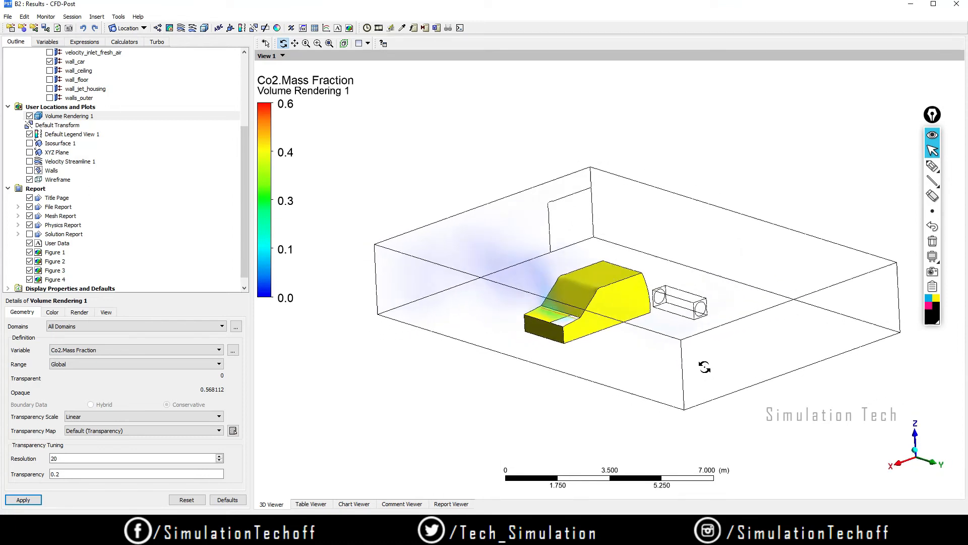
scroll(515, 307, up, 4)
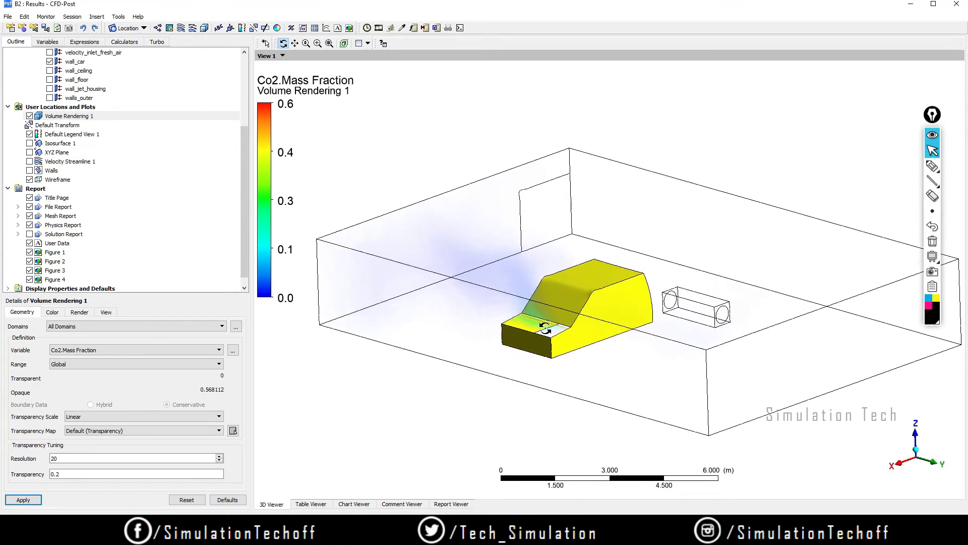
drag(544, 328, 614, 335)
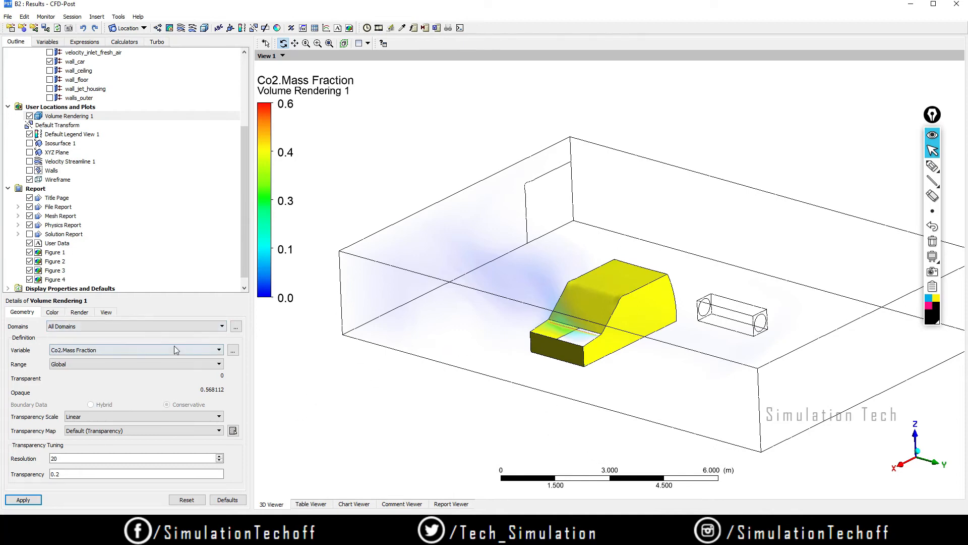
mouse_move(748, 370)
mouse_down()
mouse_move(759, 361)
mouse_move(802, 371)
mouse_move(774, 379)
mouse_move(769, 393)
mouse_move(758, 371)
mouse_up()
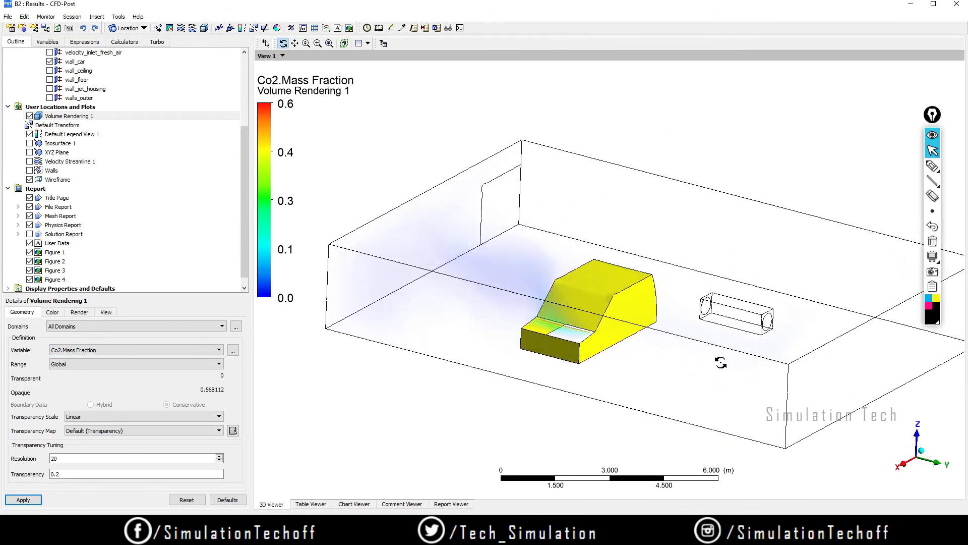
mouse_move(664, 386)
mouse_down()
mouse_move(652, 400)
mouse_move(653, 389)
mouse_up()
scroll(653, 388, down, 5)
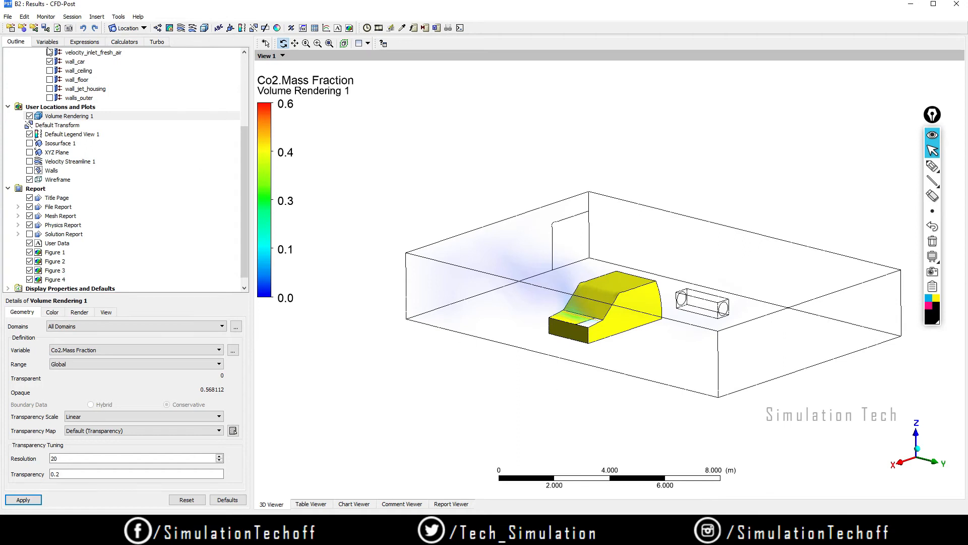
Step: Insert a line named Line 1 using the Two Points method and set Point 1 to 18, 3, 2
click(131, 30)
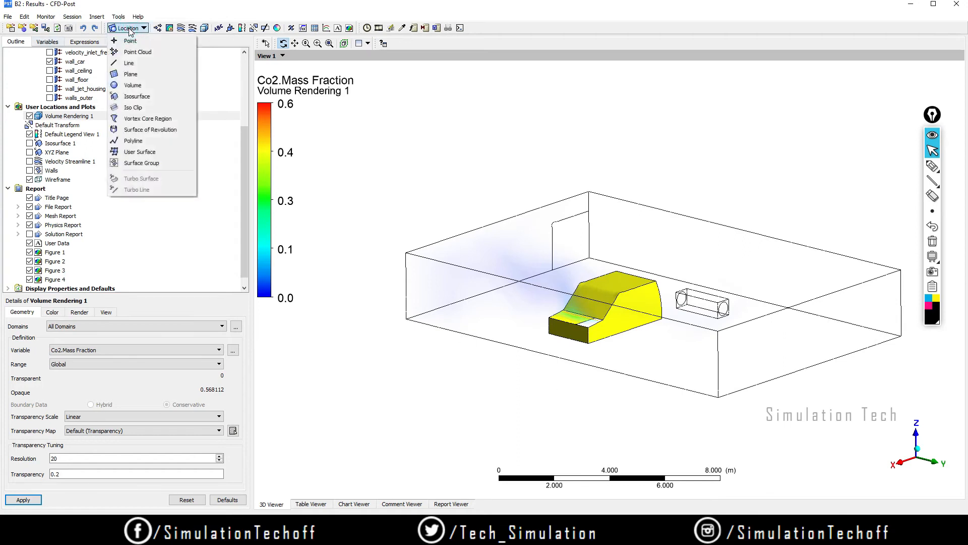
click(143, 62)
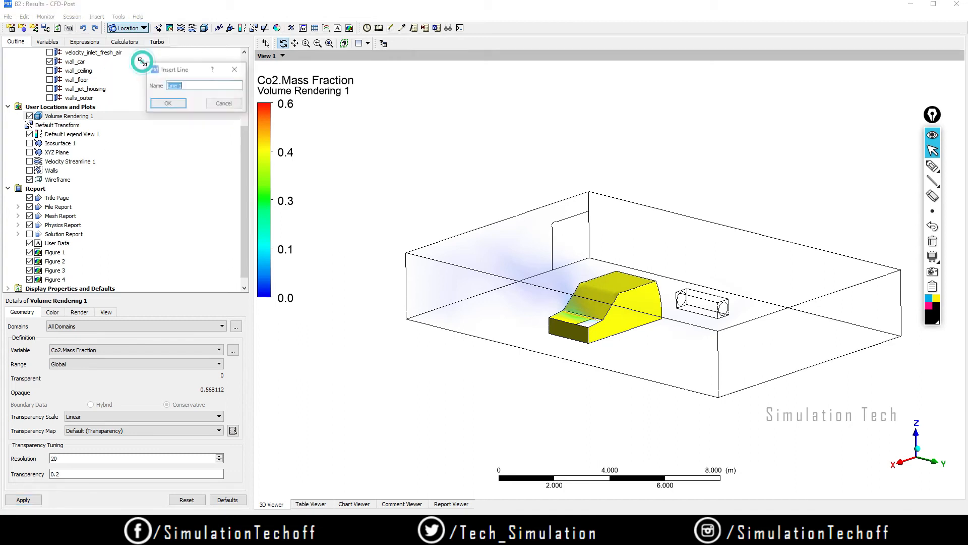
click(168, 104)
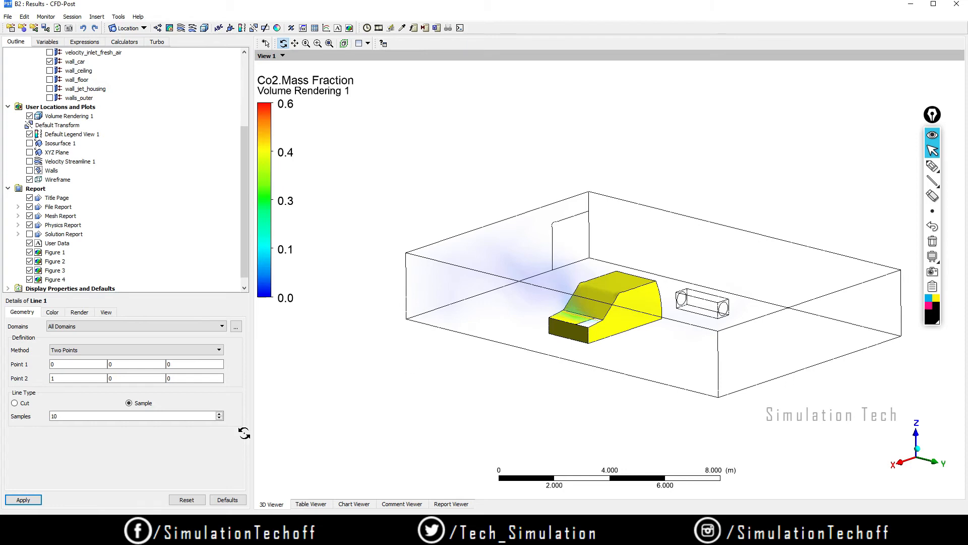
click(81, 364)
text(18)
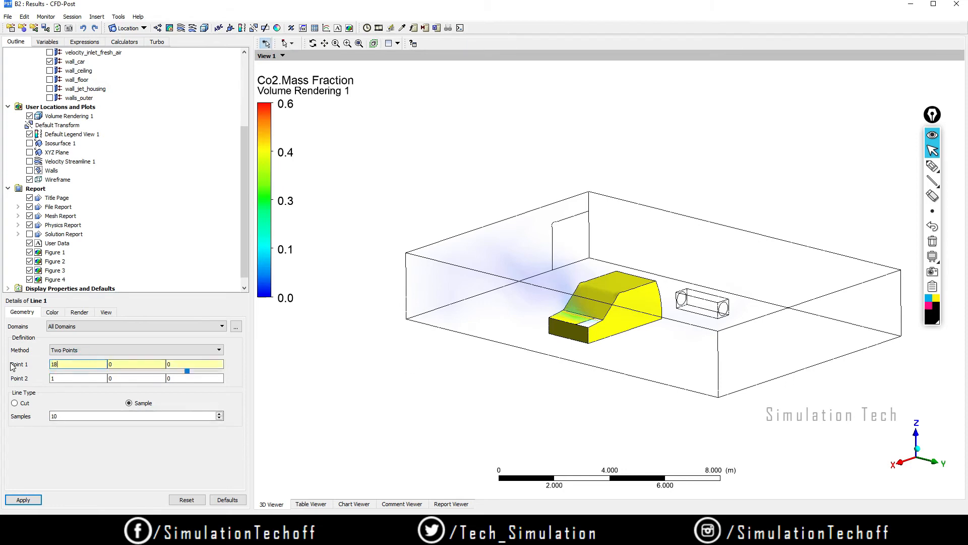
click(123, 363)
click(183, 363)
text(1)
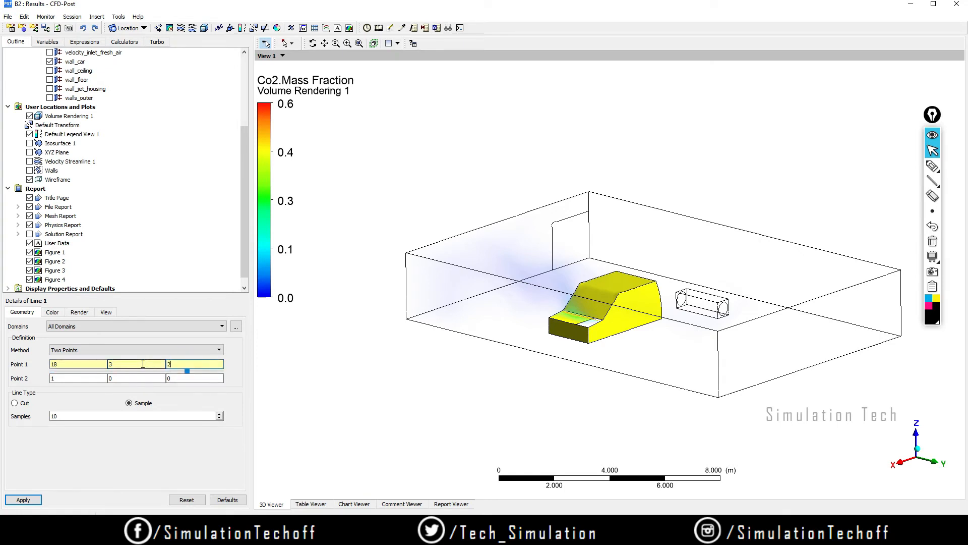
Step: Set Point 2 of Line 1 to 18, 18, 2 and apply the line definition
click(85, 378)
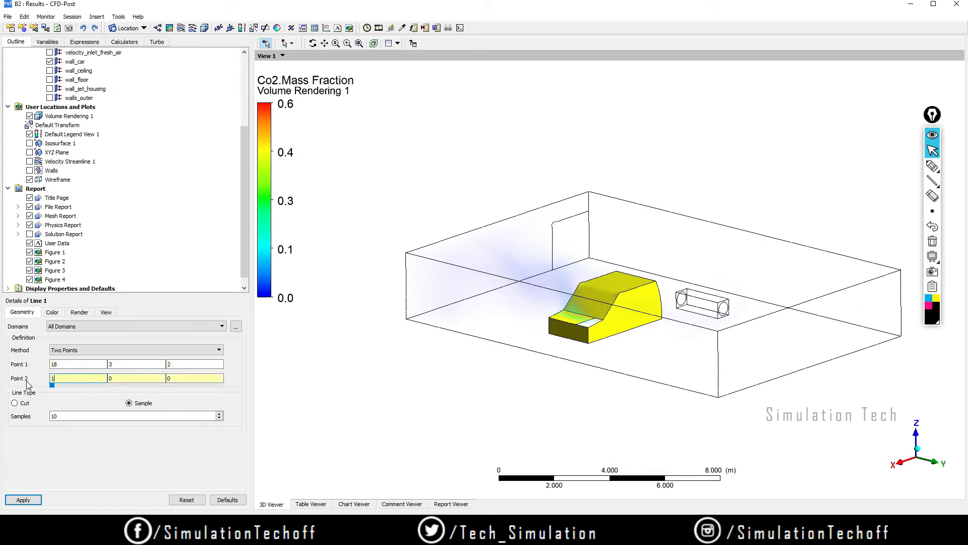
text(8)
click(117, 378)
text(18)
key(Tab)
text(2)
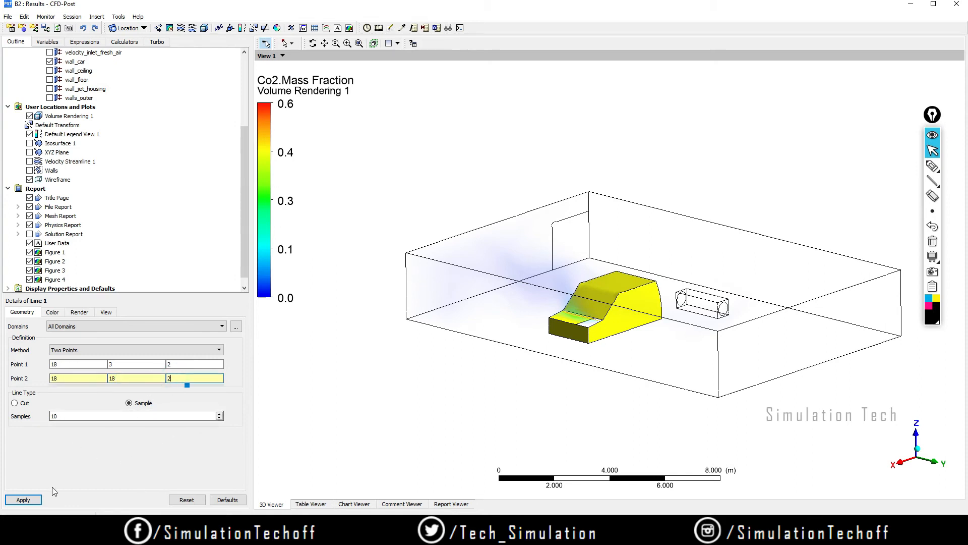
click(24, 499)
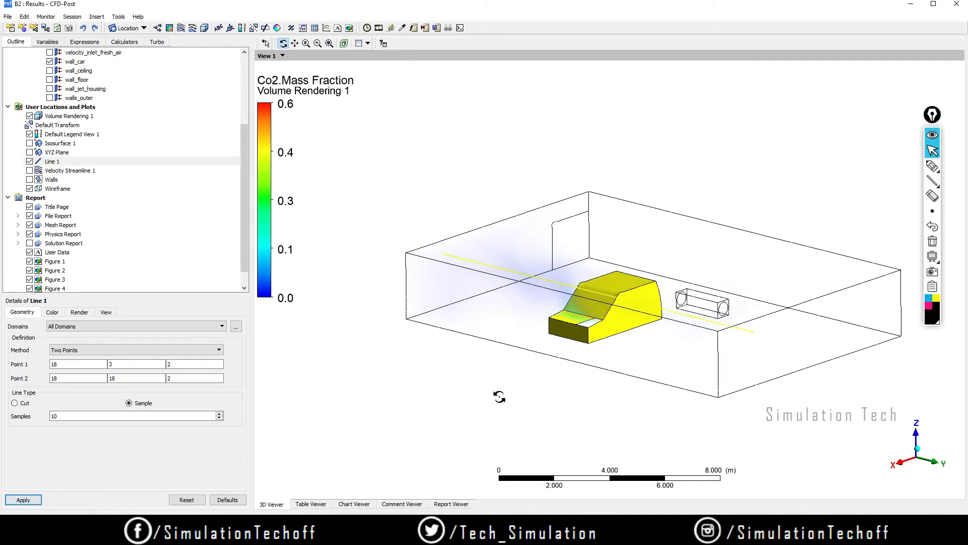
Step: Hide Volume Rendering 1 so that only Line 1, the car and the wireframe are displayed
drag(593, 337, 589, 402)
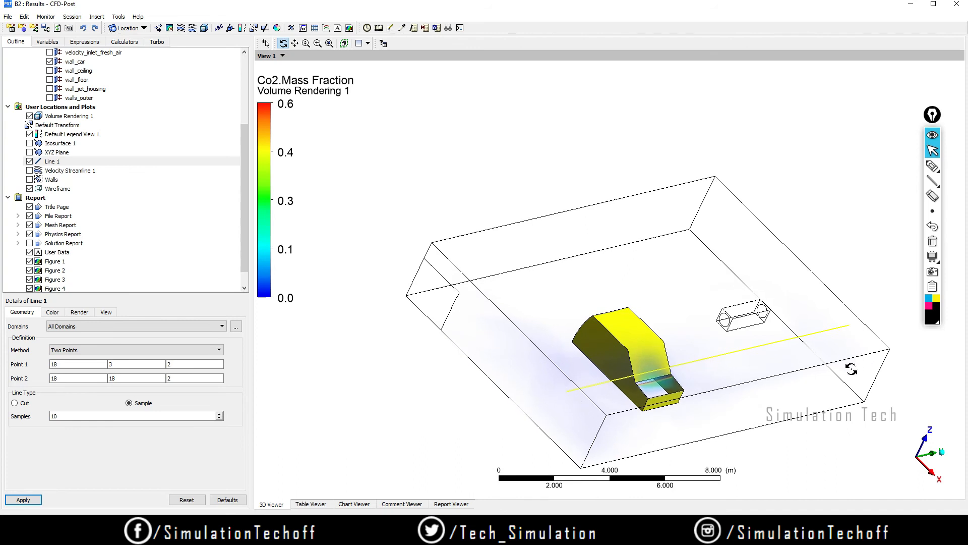
drag(852, 369, 601, 409)
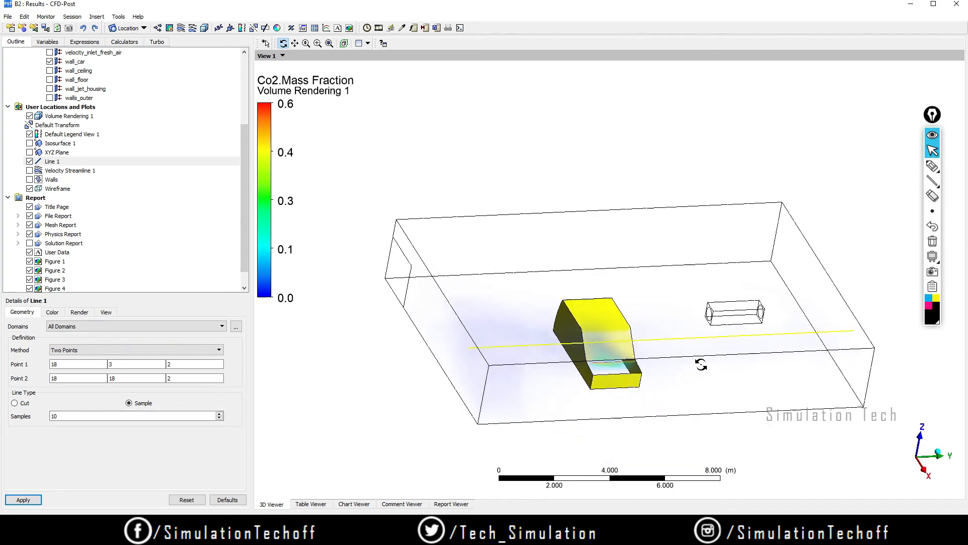
drag(701, 365, 637, 390)
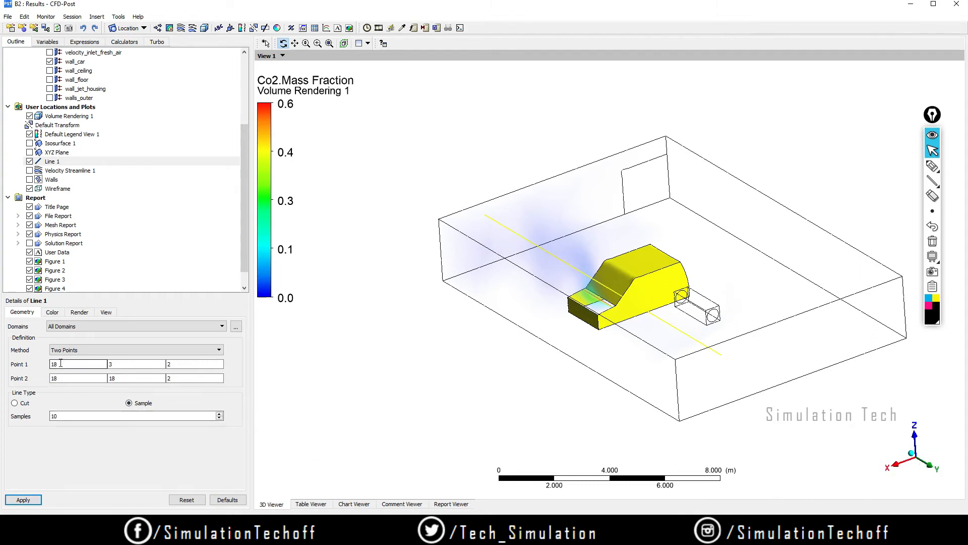
mouse_move(702, 380)
mouse_down()
mouse_move(698, 389)
mouse_move(741, 393)
mouse_move(691, 379)
mouse_up()
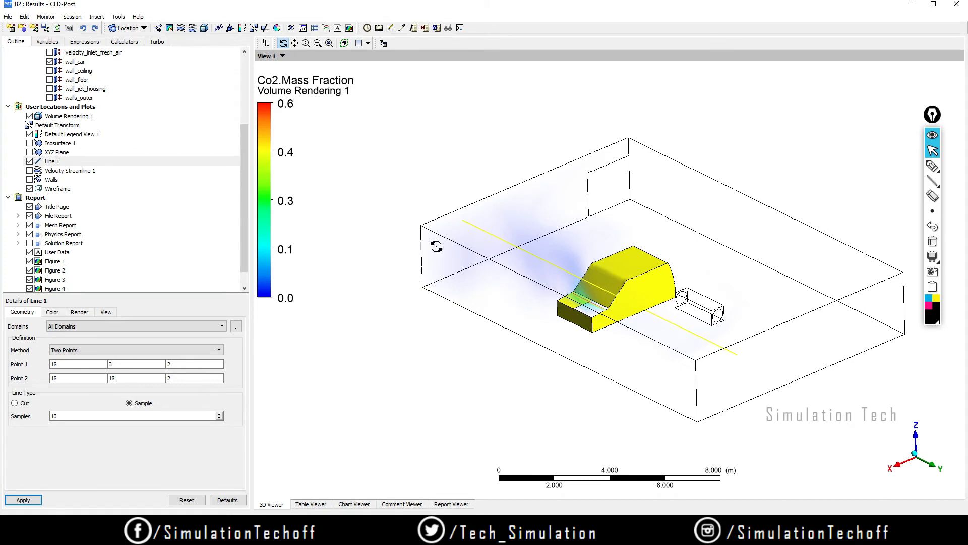
mouse_move(565, 314)
mouse_down()
mouse_move(579, 284)
mouse_move(598, 309)
mouse_move(580, 317)
mouse_up()
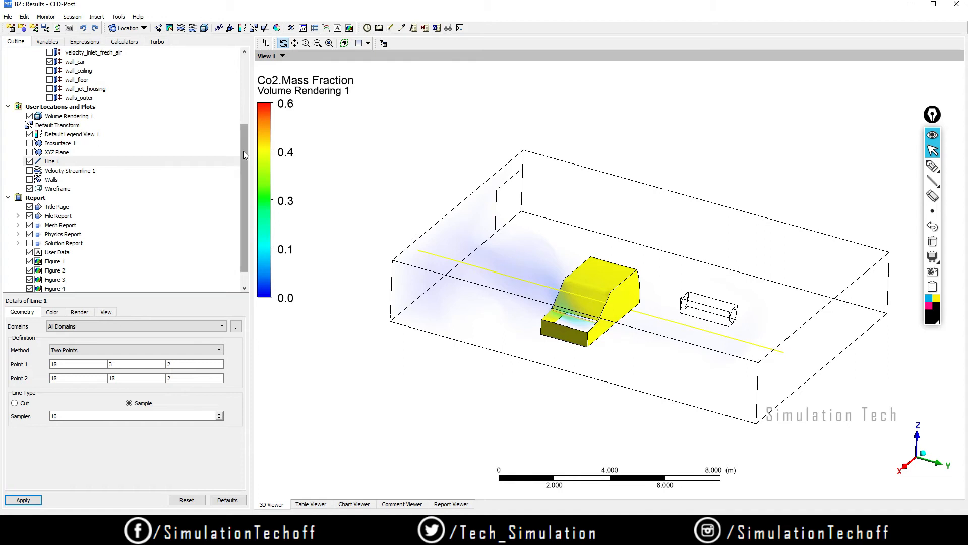
click(30, 116)
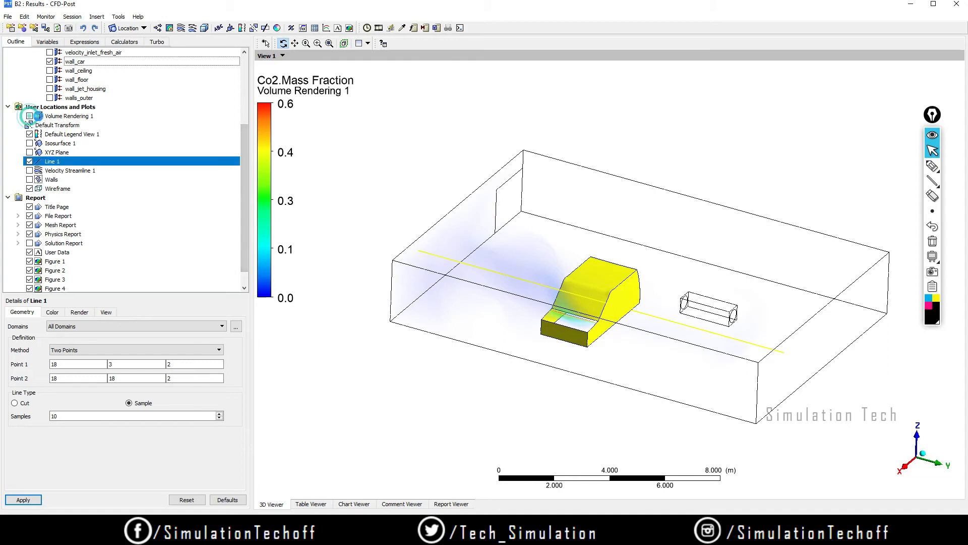
mouse_move(598, 303)
mouse_down()
mouse_move(613, 301)
mouse_move(608, 314)
mouse_up()
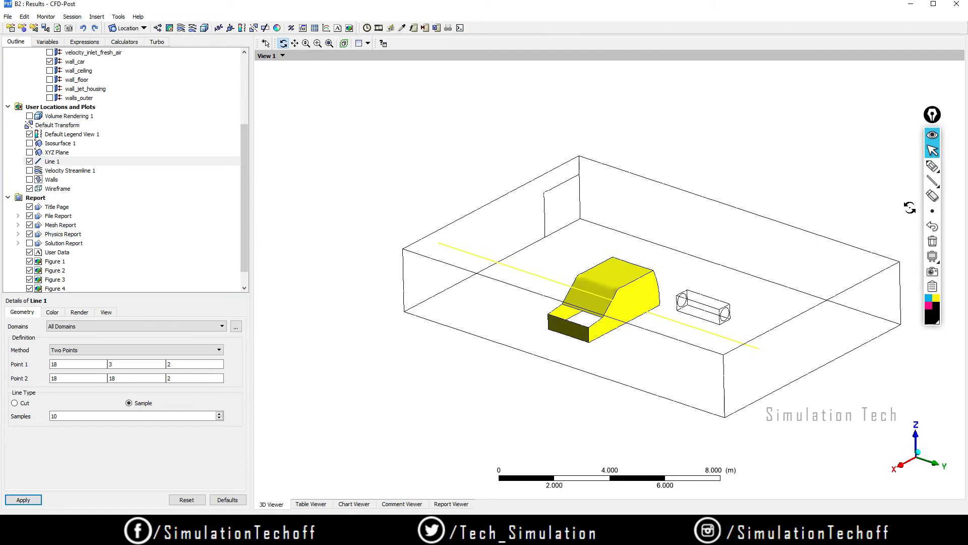
mouse_move(933, 182)
click(901, 181)
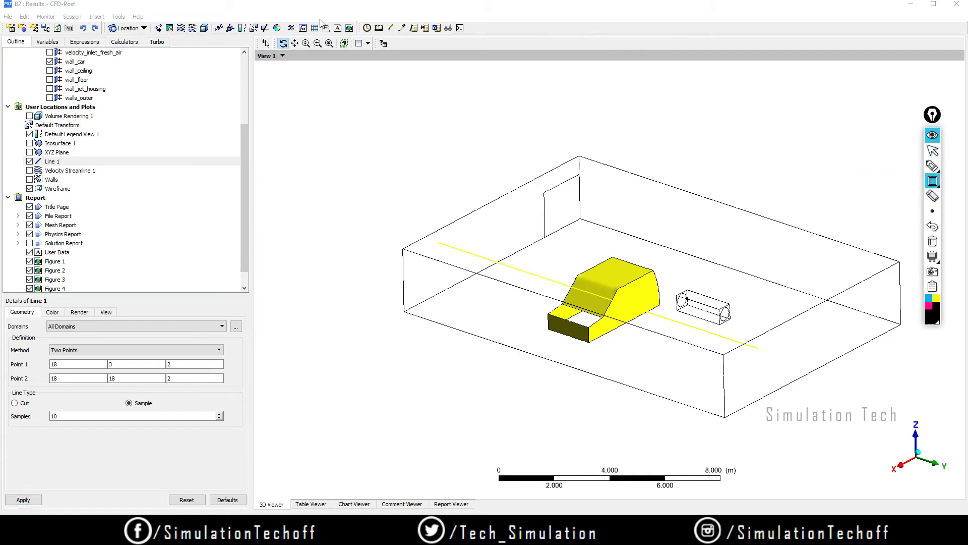
drag(319, 20, 340, 38)
click(933, 150)
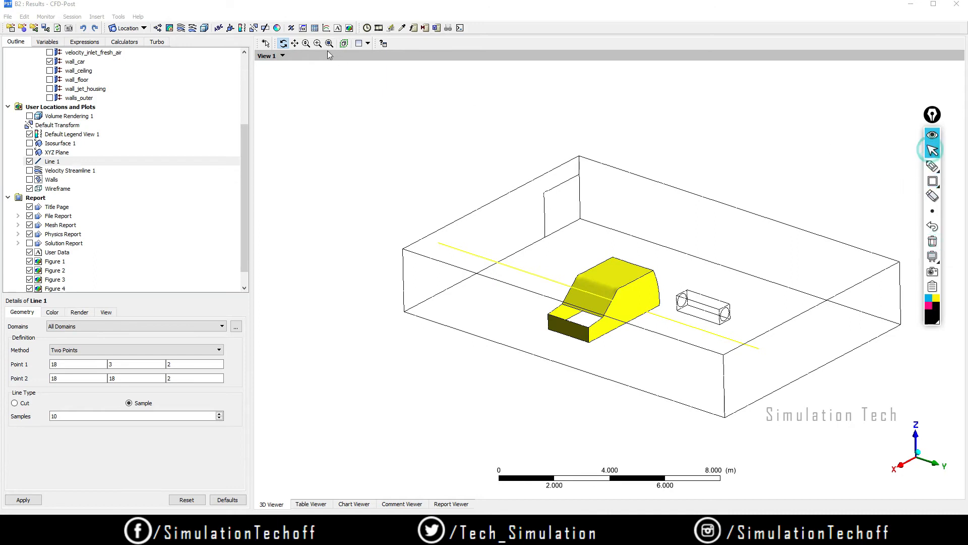
Step: Insert an XY line chart named Chart 1 and title it "Temperature Profile of Y"
click(327, 27)
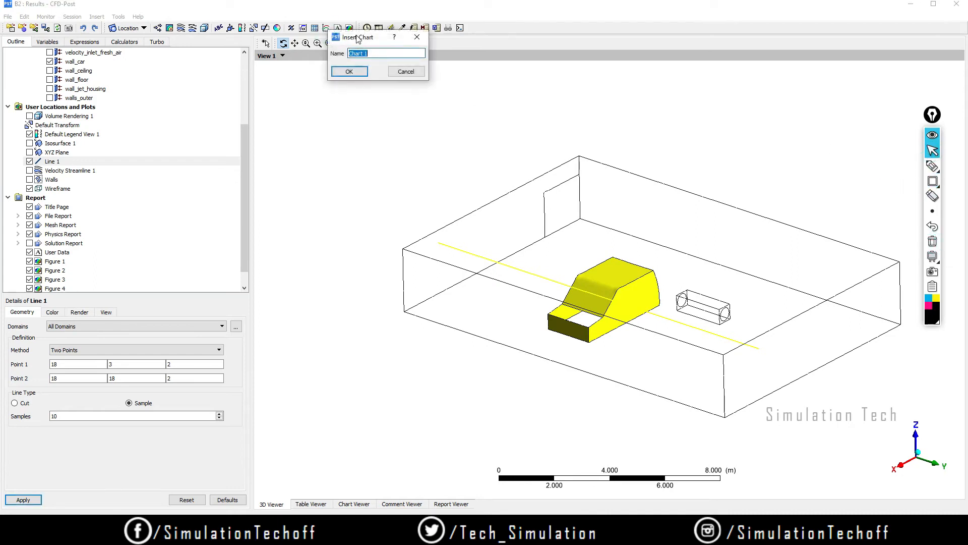
drag(357, 38, 310, 138)
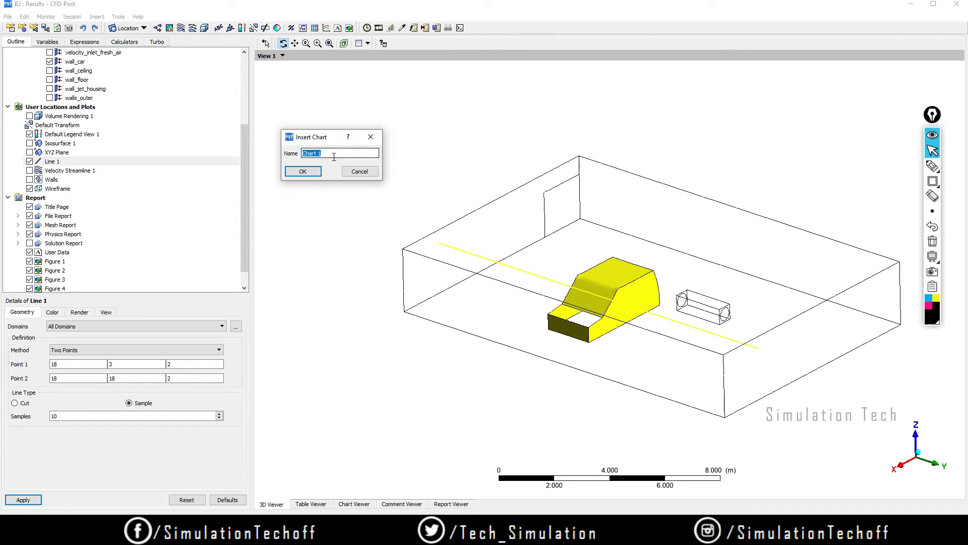
click(305, 171)
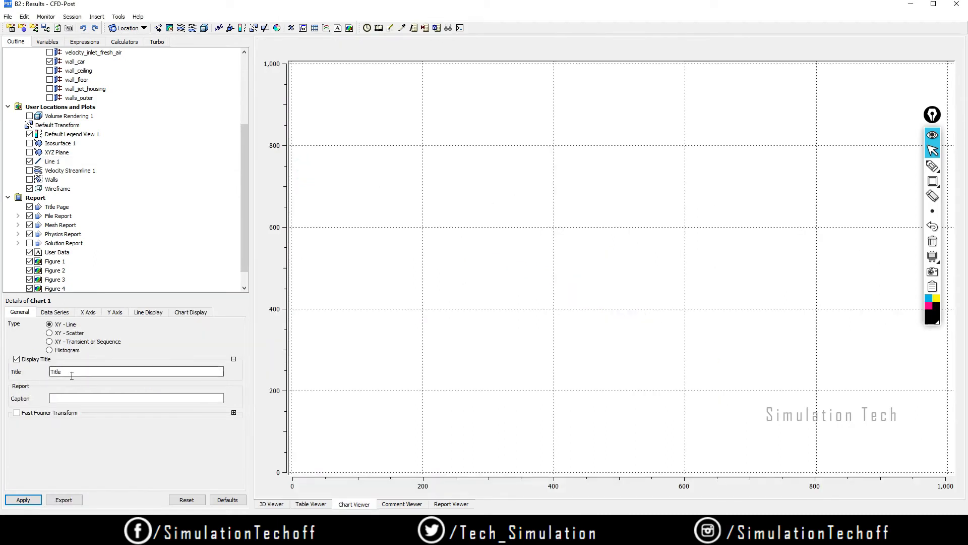
double_click(76, 372)
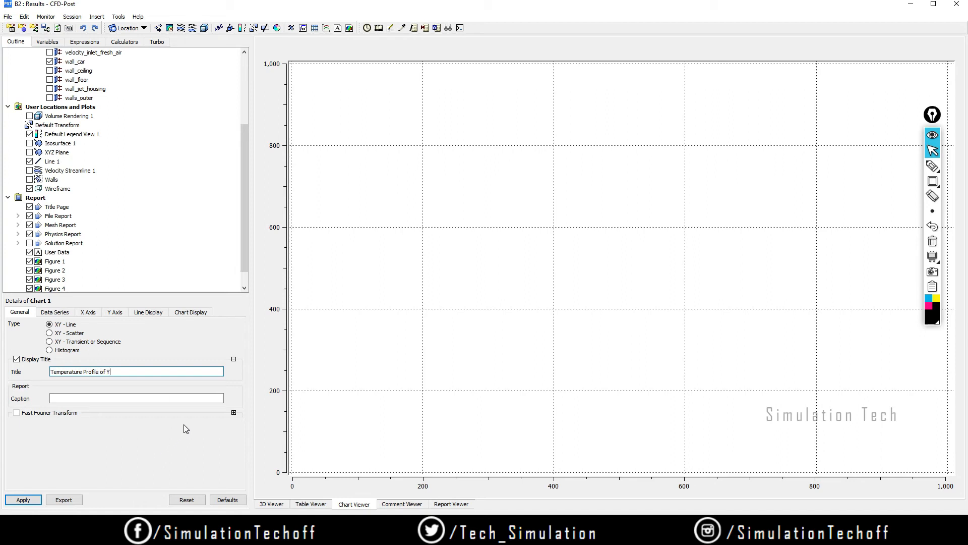
Step: Set the data source location of the chart's Series 1 to Line 1
click(57, 312)
triple_click(113, 407)
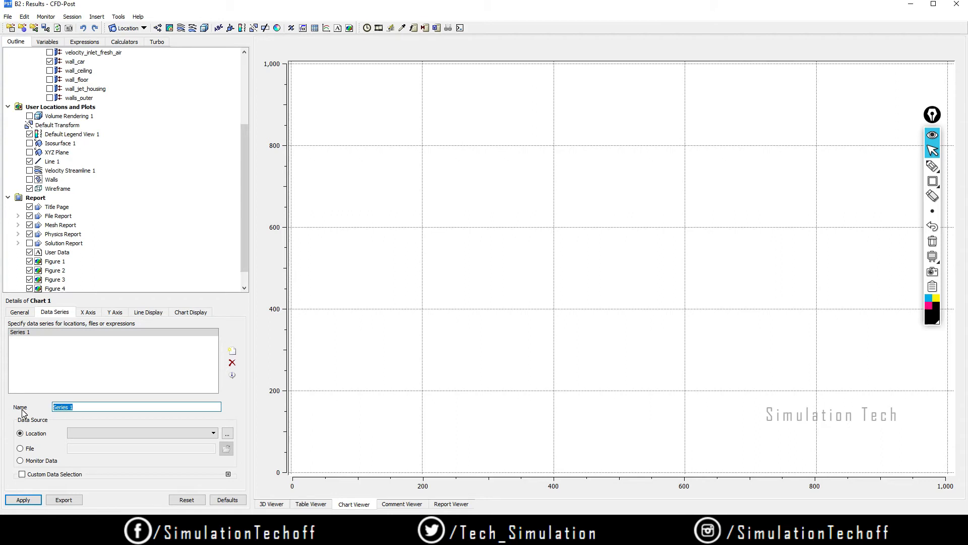
click(117, 420)
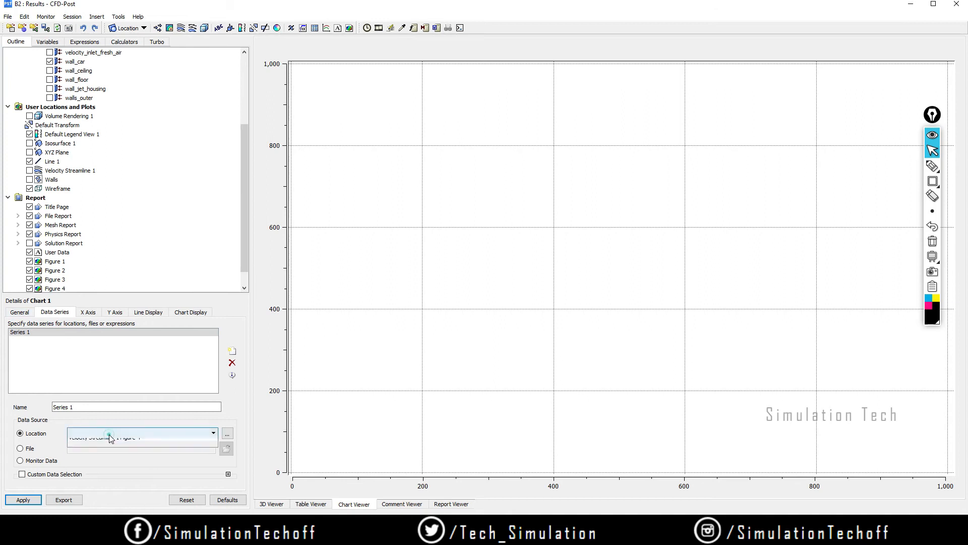
click(114, 434)
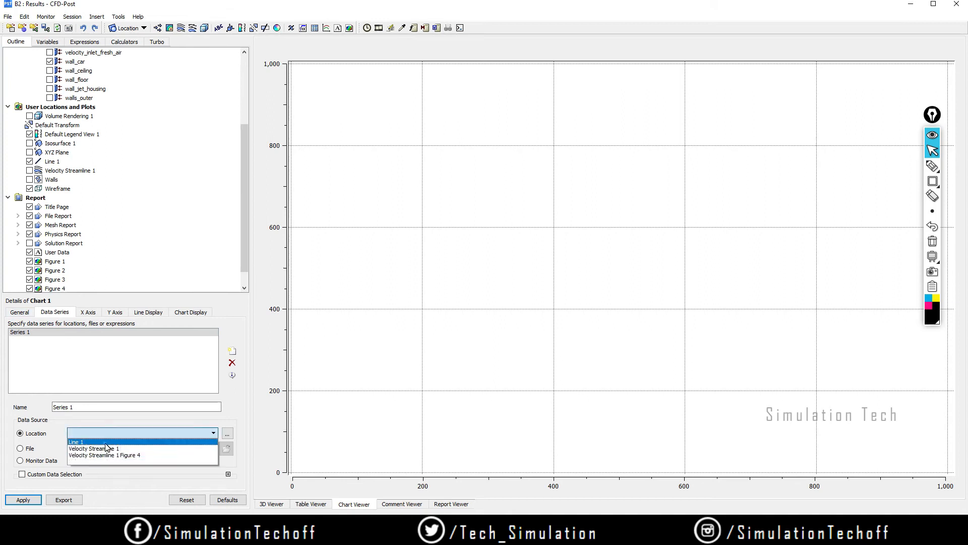
click(105, 443)
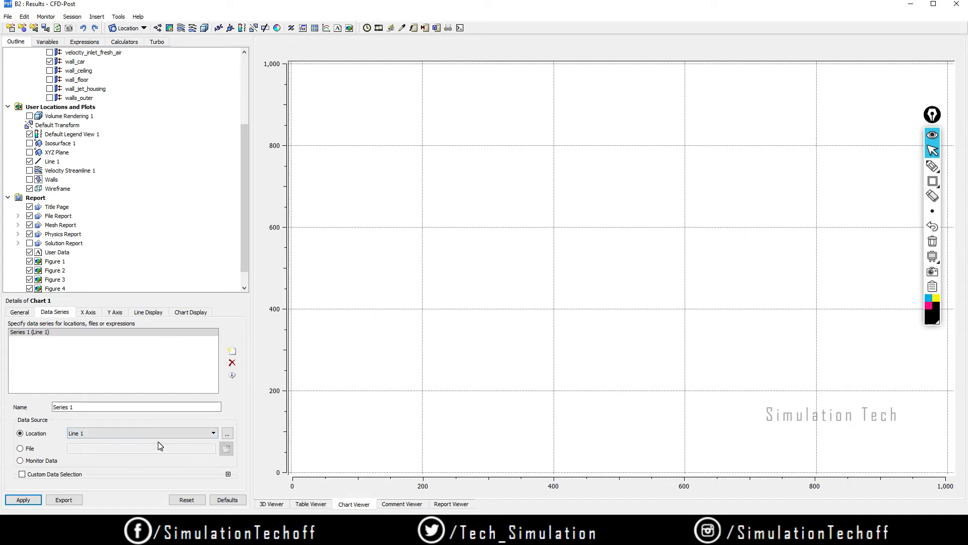
Step: Set the X axis variable of Chart 1 to the Y coordinate
click(87, 312)
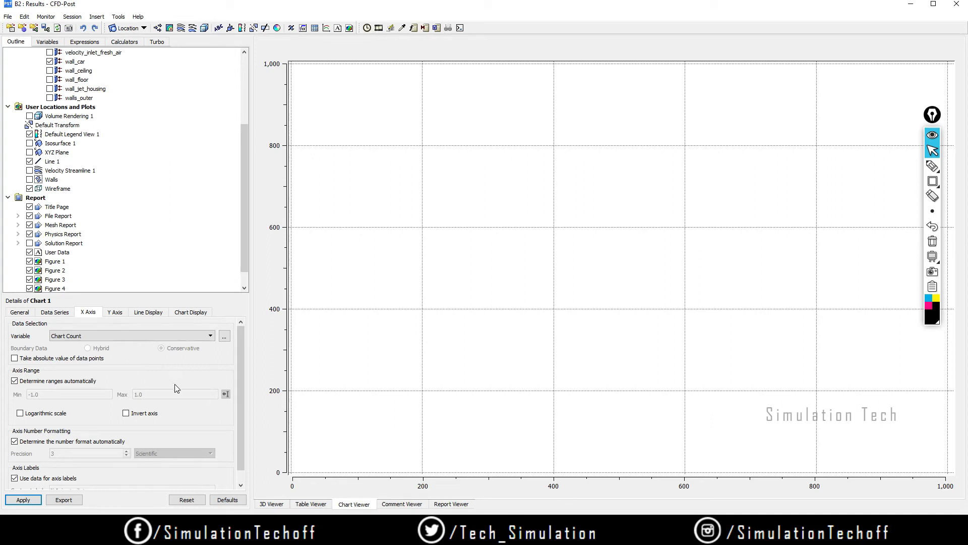
click(132, 335)
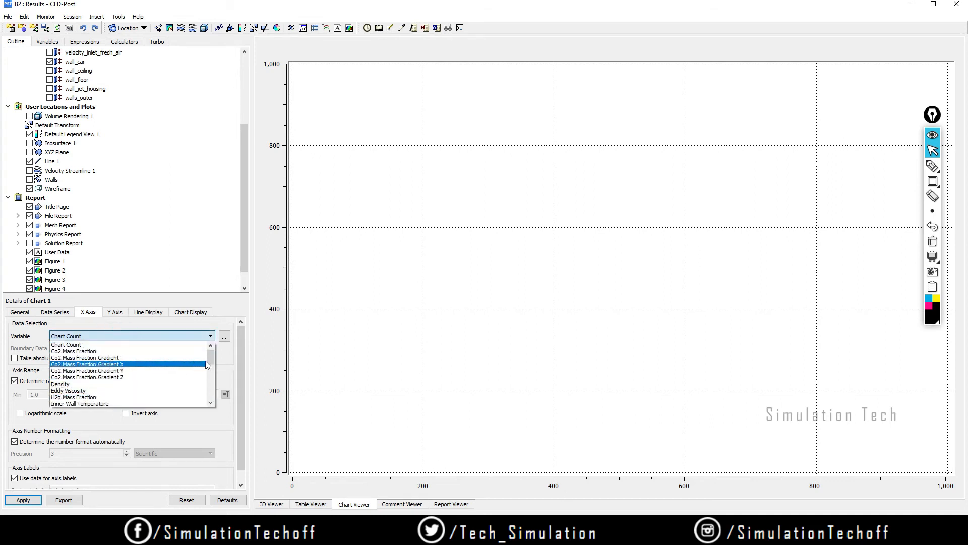
drag(212, 358, 213, 401)
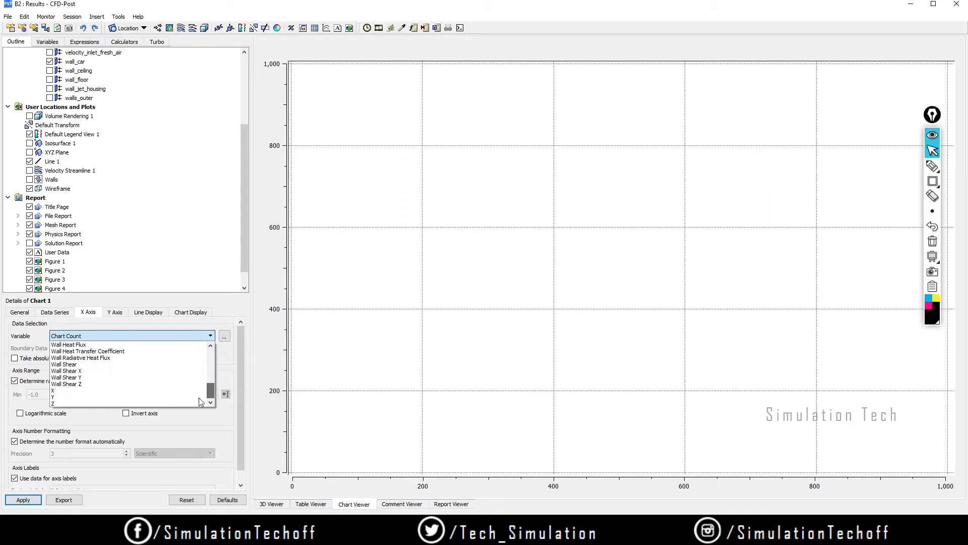
click(95, 395)
click(114, 337)
click(110, 396)
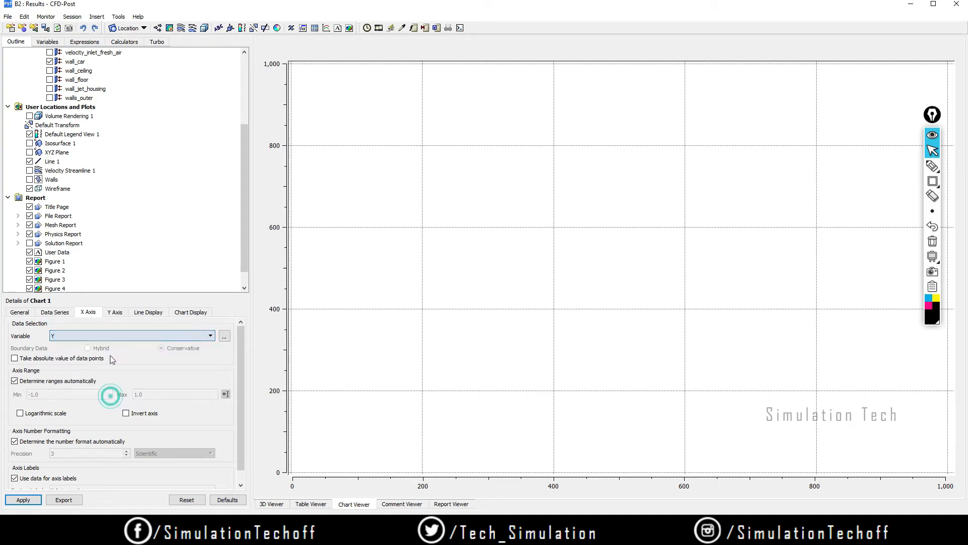
Step: Set the Y axis variable of Chart 1 to Temperature and apply the chart settings
click(114, 312)
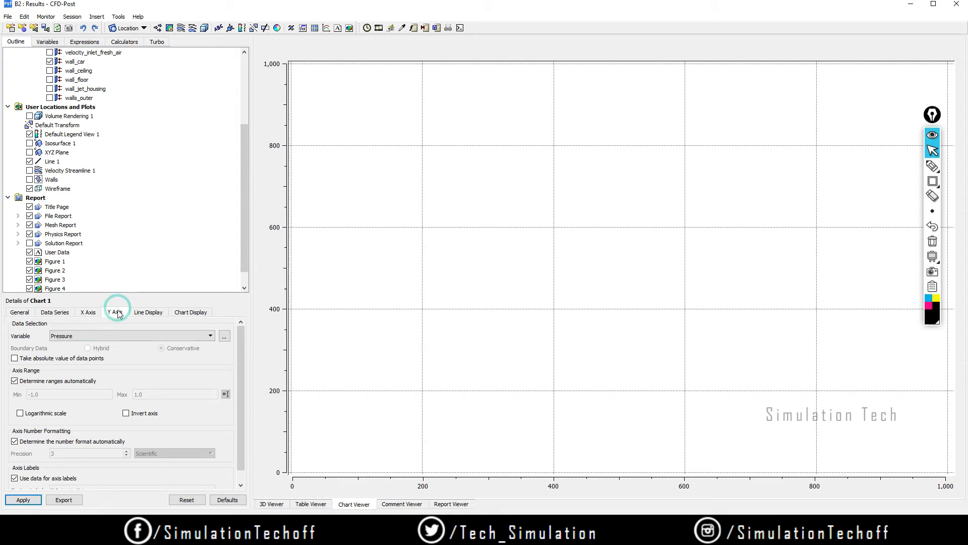
click(108, 337)
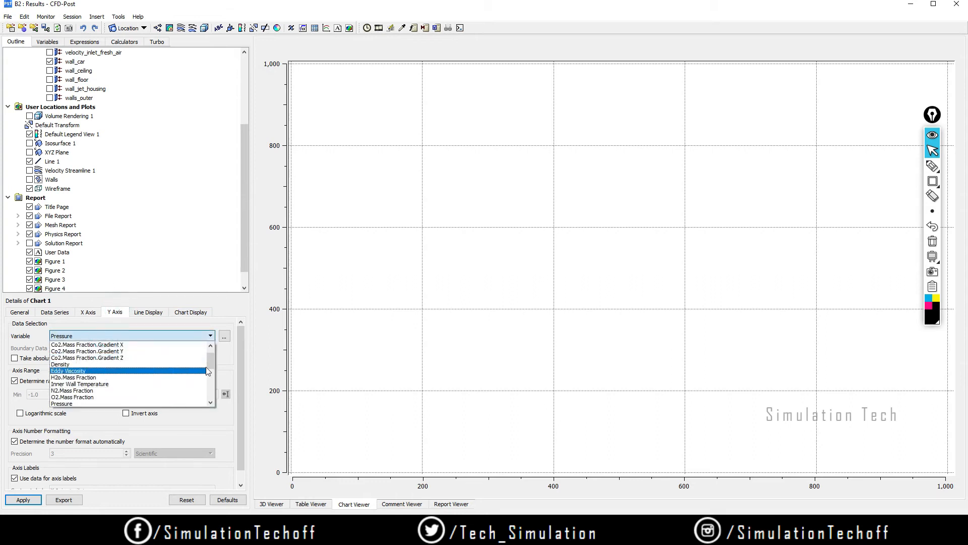
scroll(214, 365, down, 2)
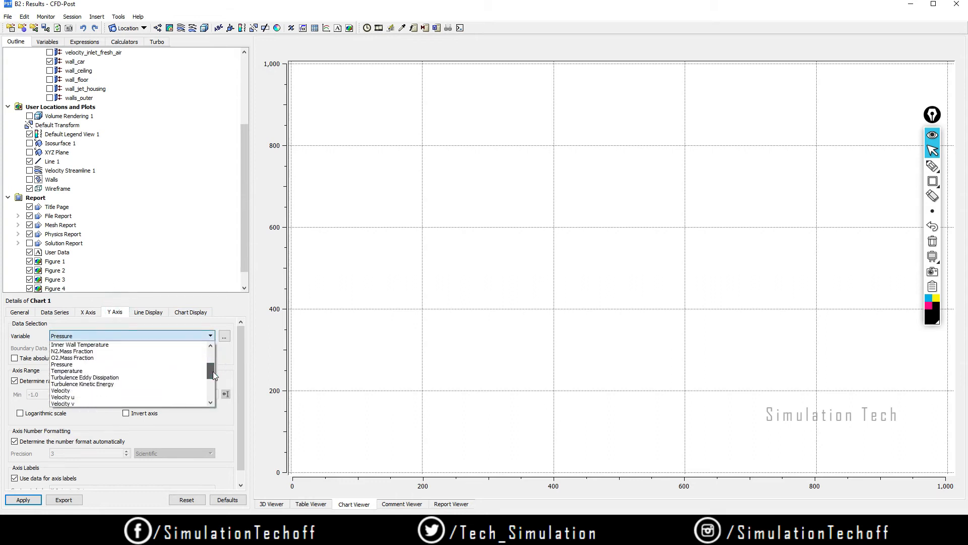
click(156, 378)
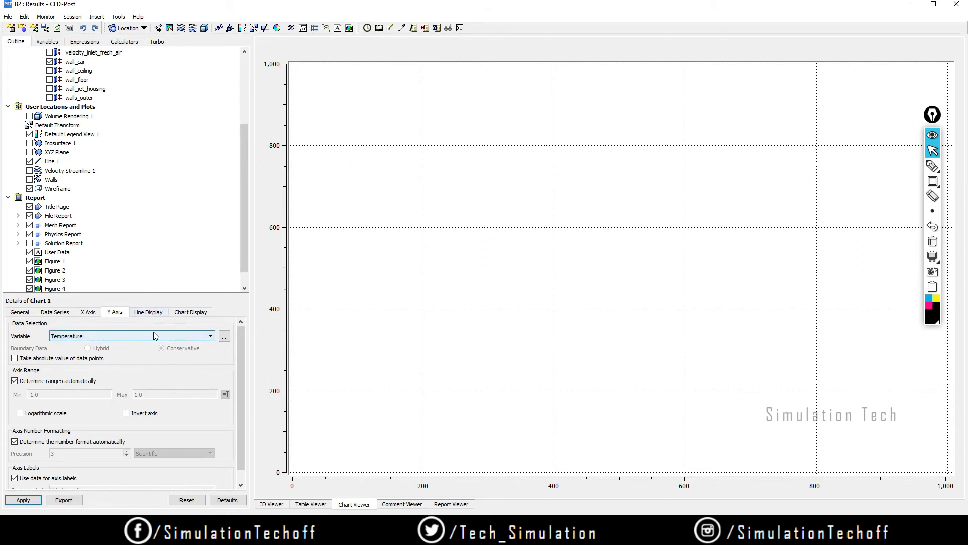
click(27, 500)
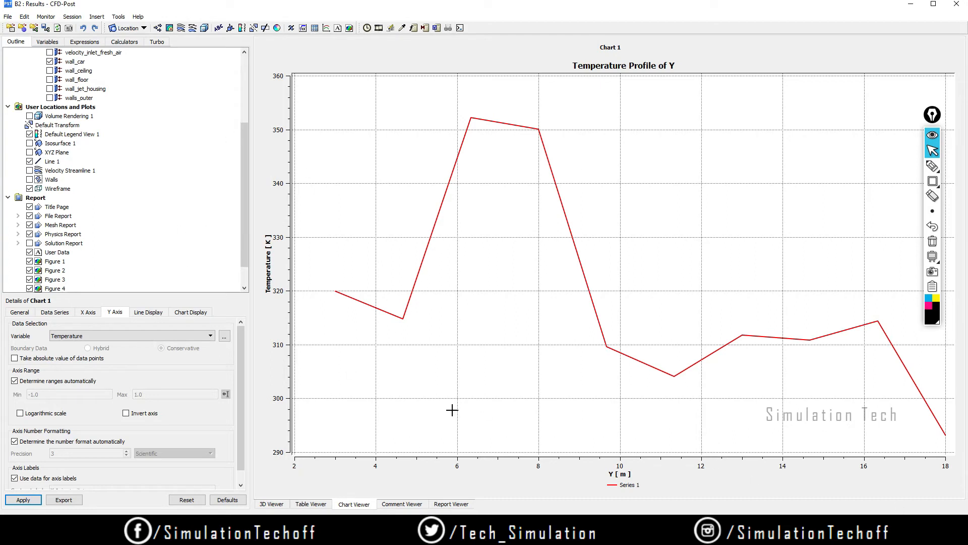
Step: Annotate the temperature chart with a straight horizontal line across the plot area and clear the annotation
click(243, 173)
drag(243, 172, 243, 189)
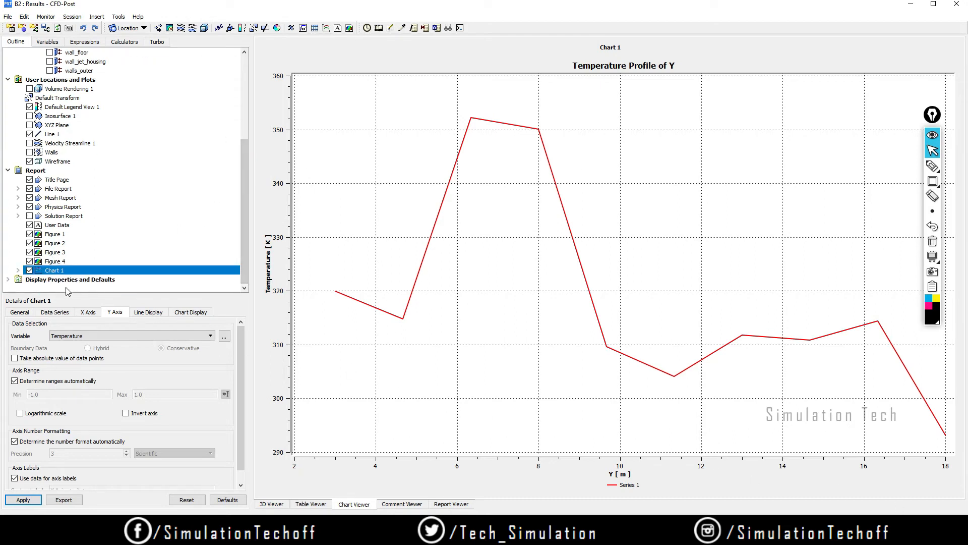
mouse_move(933, 181)
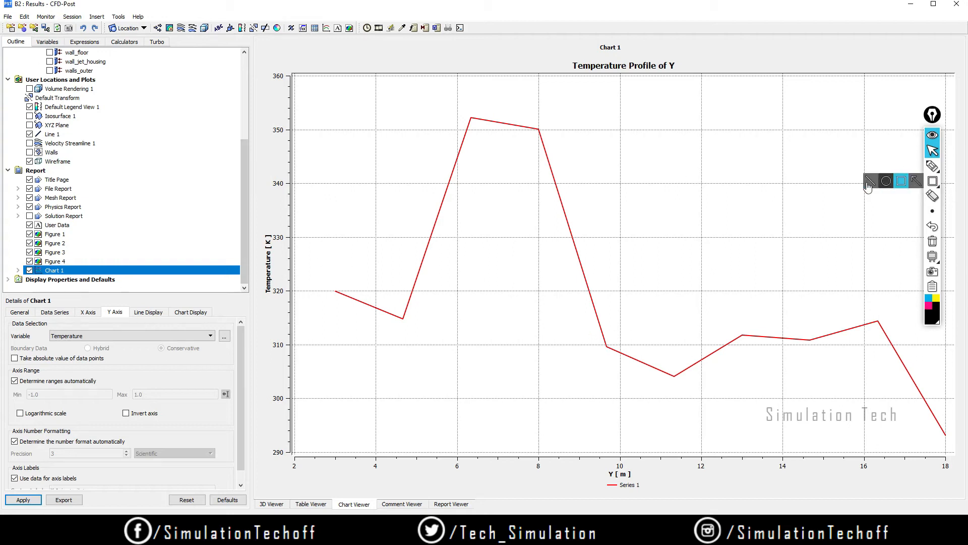
click(867, 182)
mouse_move(511, 205)
mouse_down()
mouse_move(740, 216)
mouse_move(848, 206)
mouse_up()
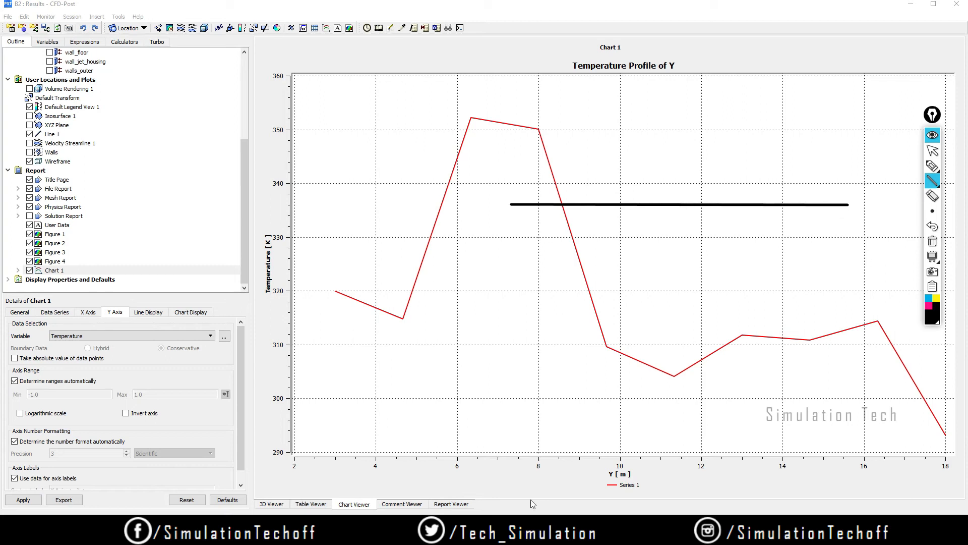
click(933, 242)
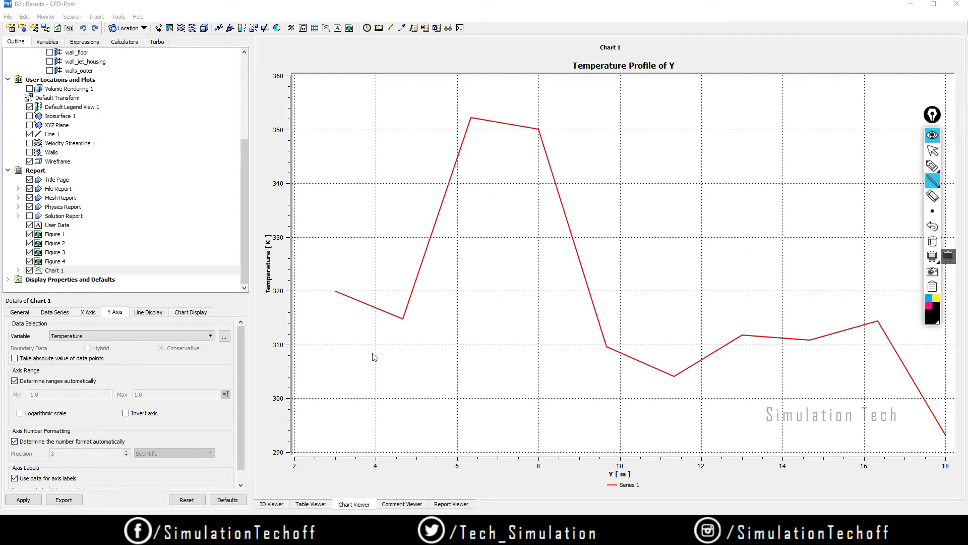
click(928, 152)
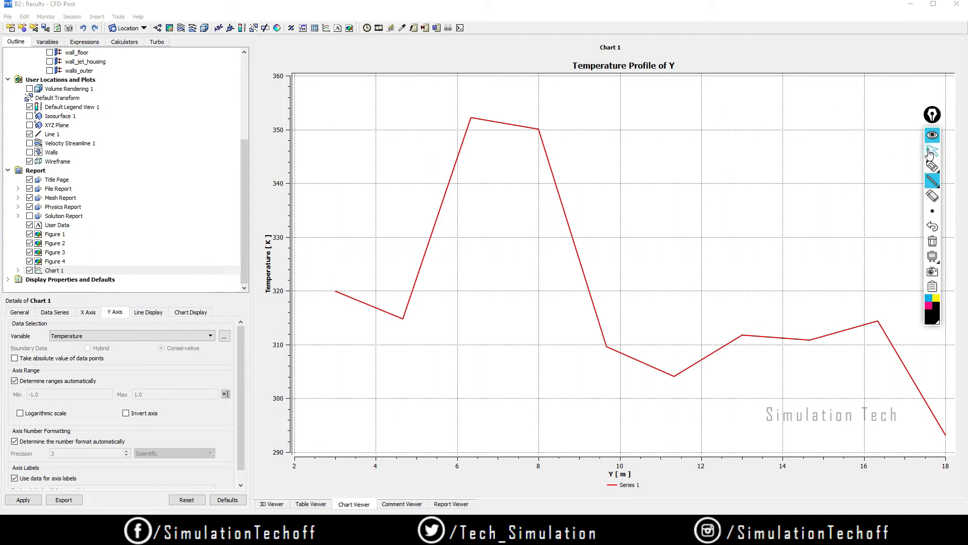
Step: Refine the sampling of Line 1, applying first 20 and finally 50 samples
click(51, 134)
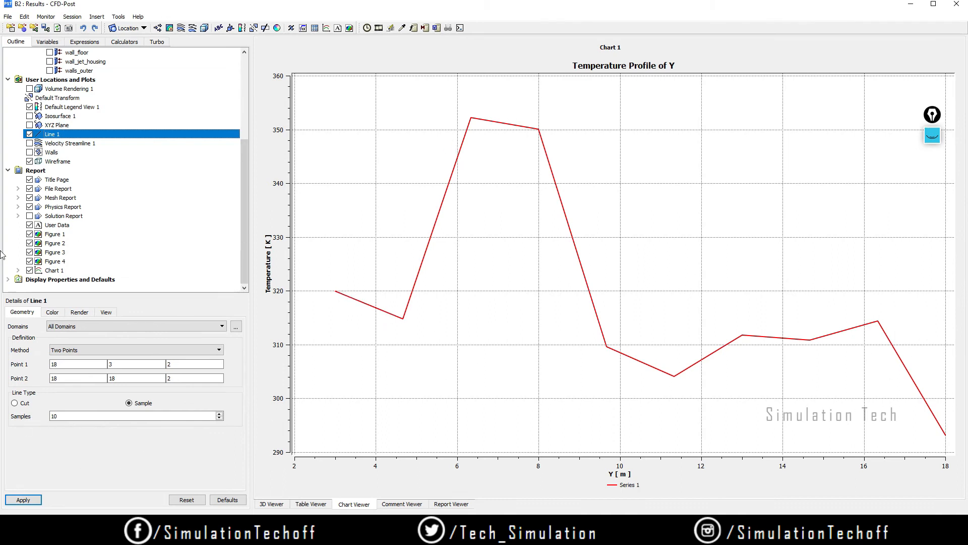
click(68, 415)
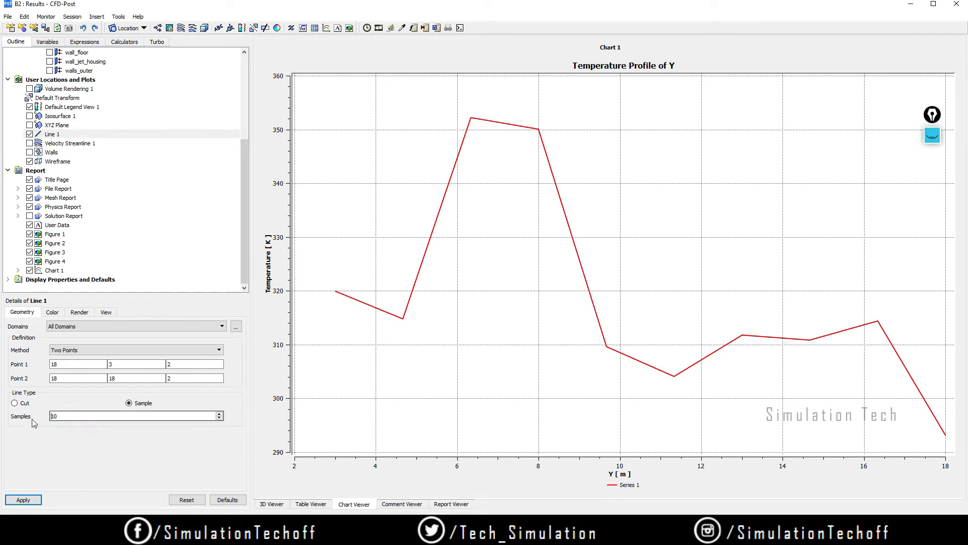
drag(80, 418, 24, 420)
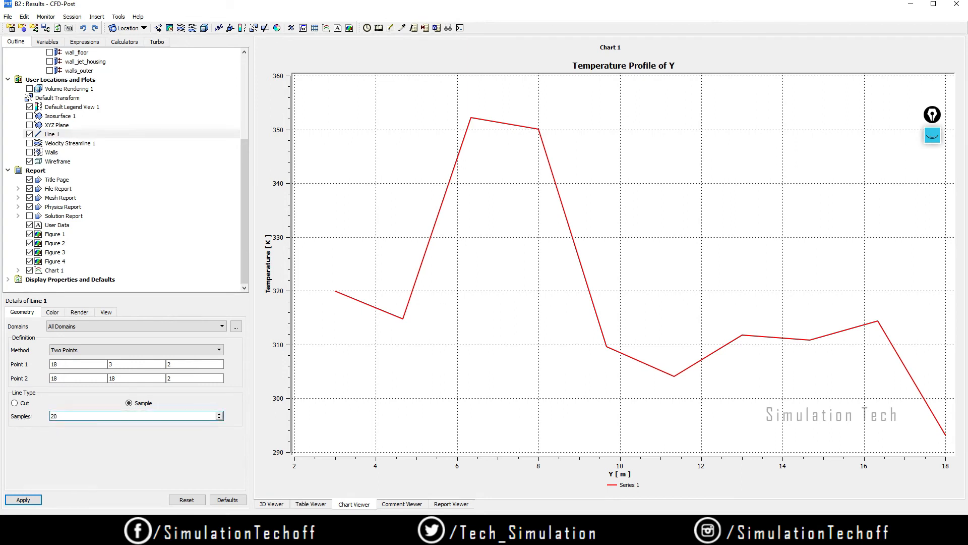
click(25, 501)
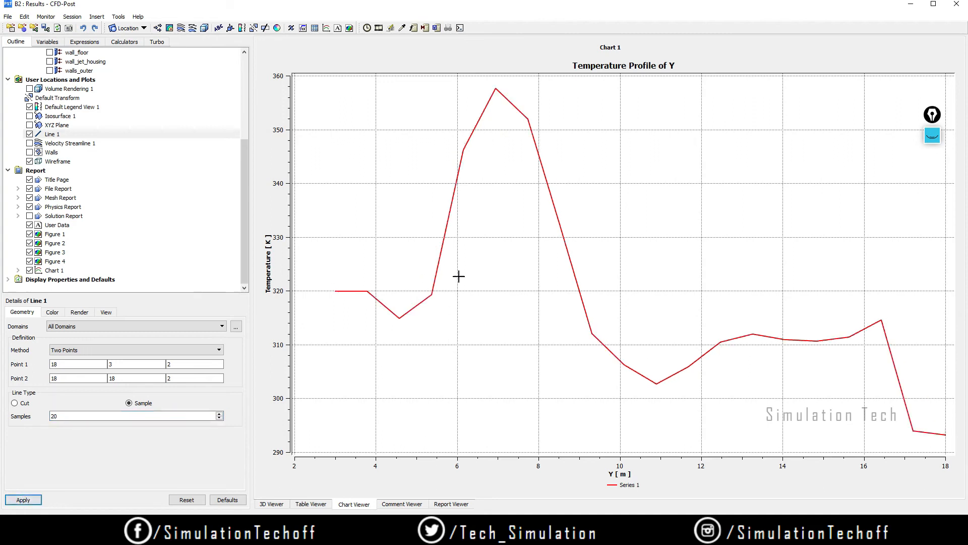
drag(75, 418, 29, 417)
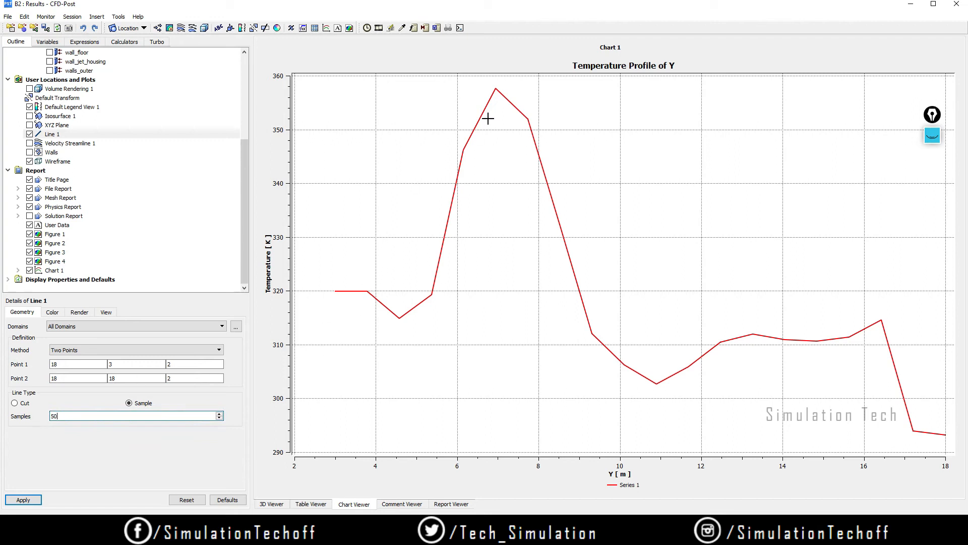
click(23, 500)
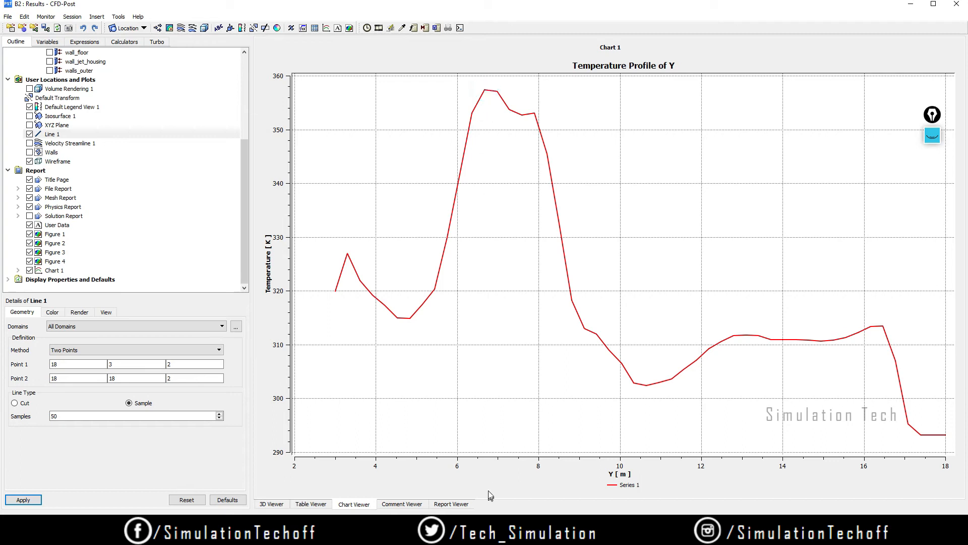
Step: Mark the chart's temperature peak with a vertical annotation line down to the Y axis scale and erase it
click(932, 137)
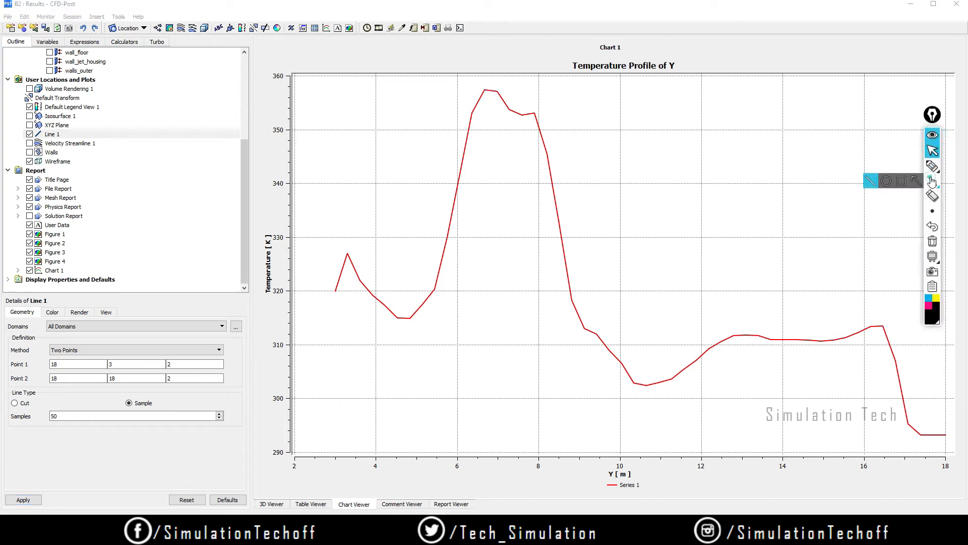
click(932, 181)
mouse_move(485, 91)
mouse_down()
mouse_move(471, 387)
mouse_move(483, 477)
mouse_up()
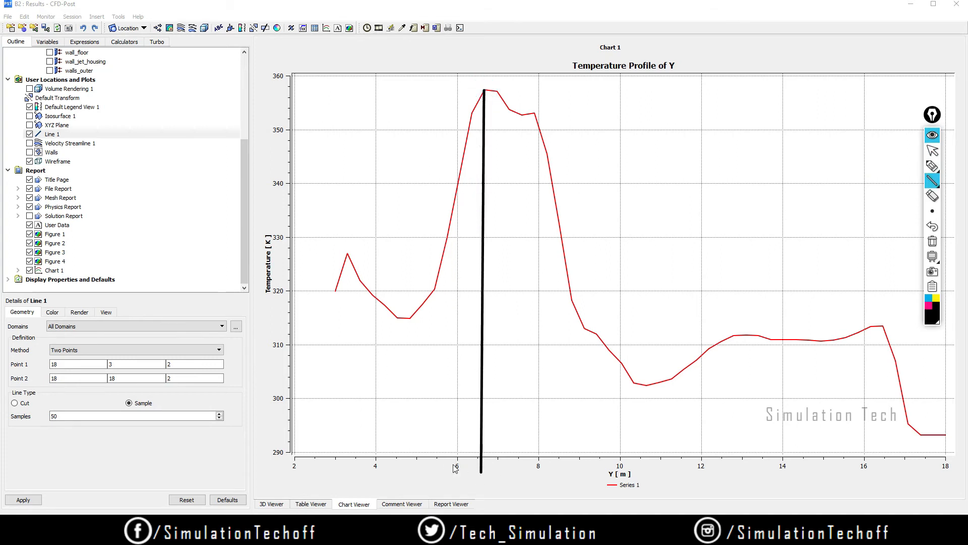
click(933, 241)
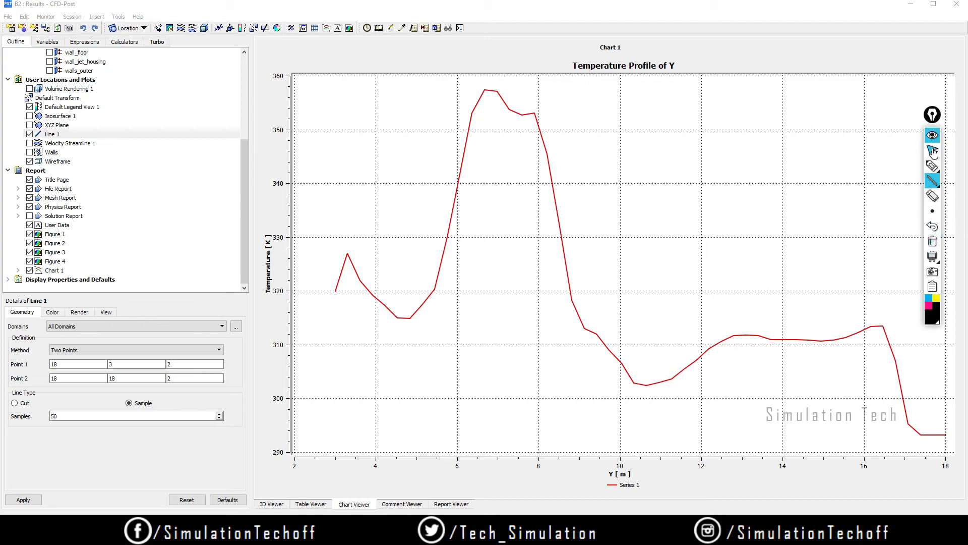
click(933, 117)
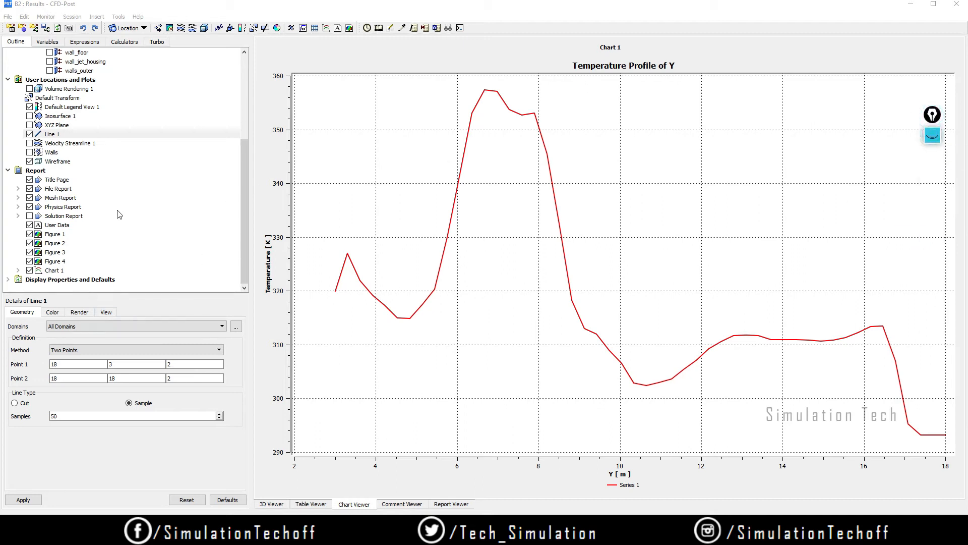
Step: Display the 3D model of the garage and view Line 1 and the car along the X direction
click(30, 271)
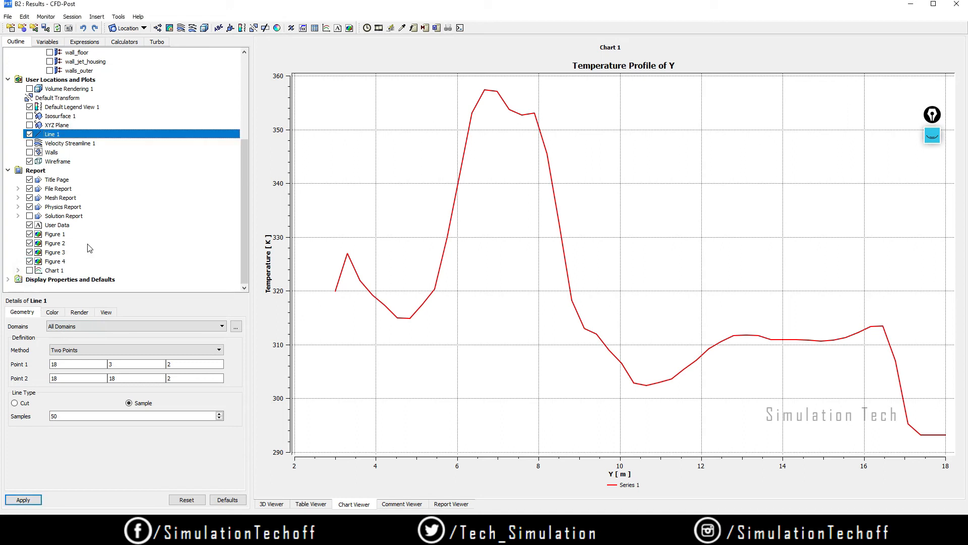
click(29, 270)
click(272, 504)
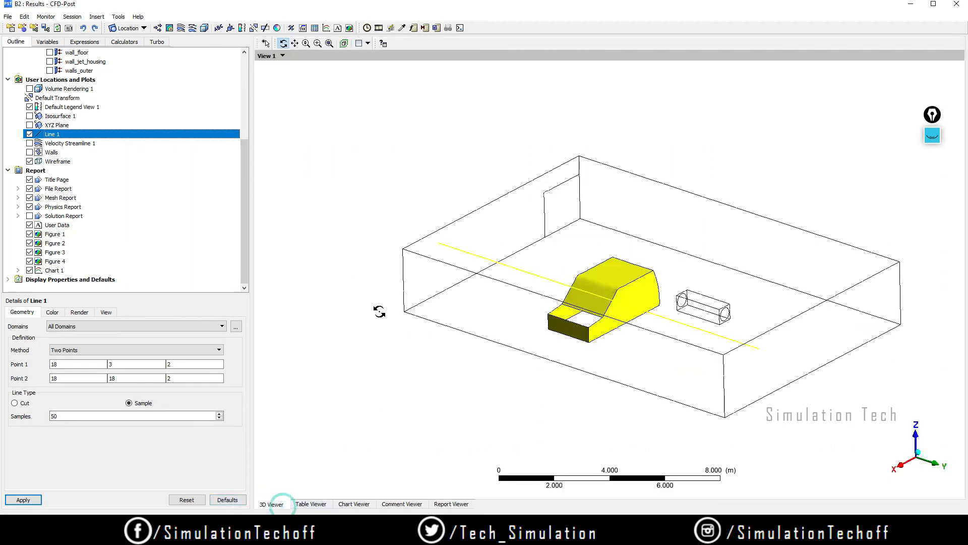
drag(576, 342, 632, 335)
Step: Annotate the car's centre, both ends of Line 1 and the car's outline in the 3D view, and clear the annotations
click(932, 135)
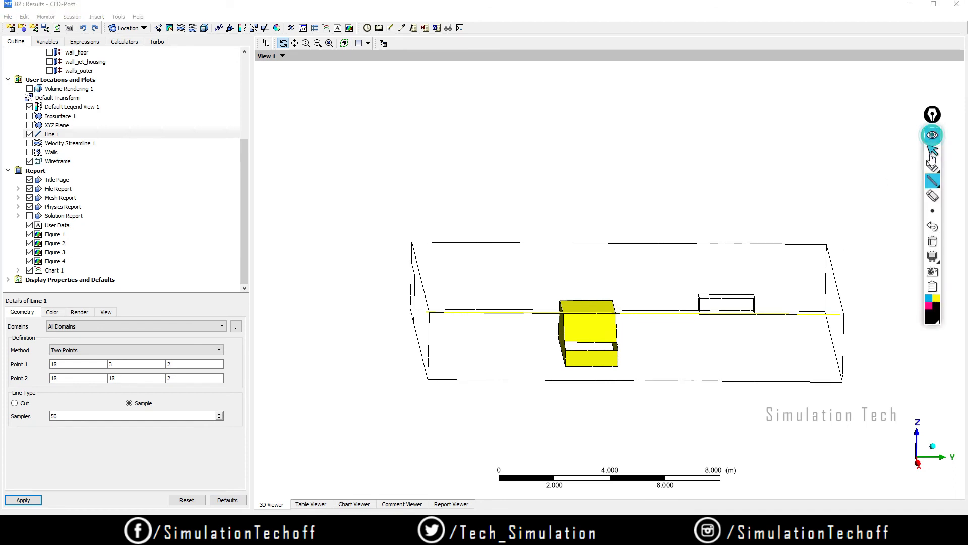
click(932, 181)
drag(588, 411, 588, 421)
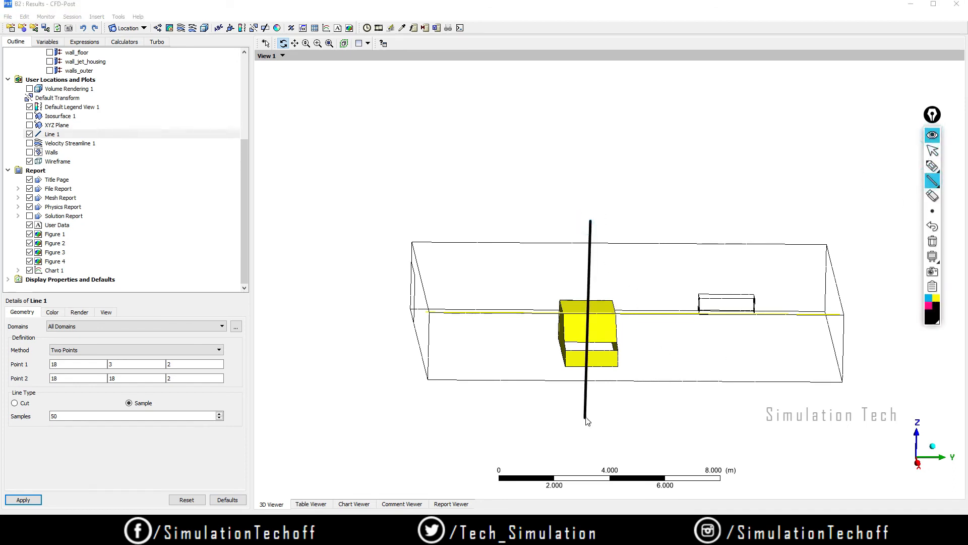
drag(427, 309, 427, 320)
mouse_move(840, 310)
mouse_down()
mouse_move(846, 318)
mouse_move(836, 325)
mouse_up()
click(933, 166)
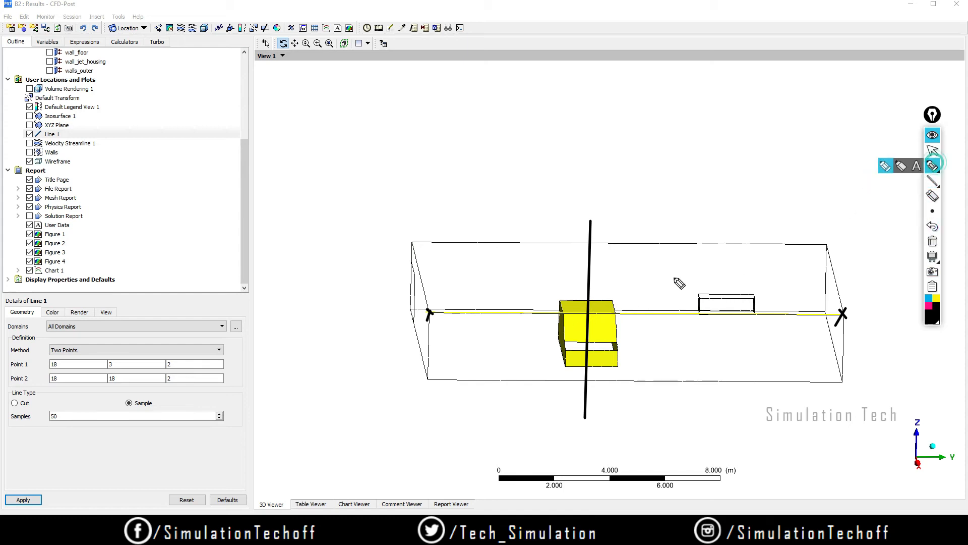
mouse_move(563, 305)
mouse_down()
mouse_move(630, 312)
mouse_move(513, 299)
mouse_up()
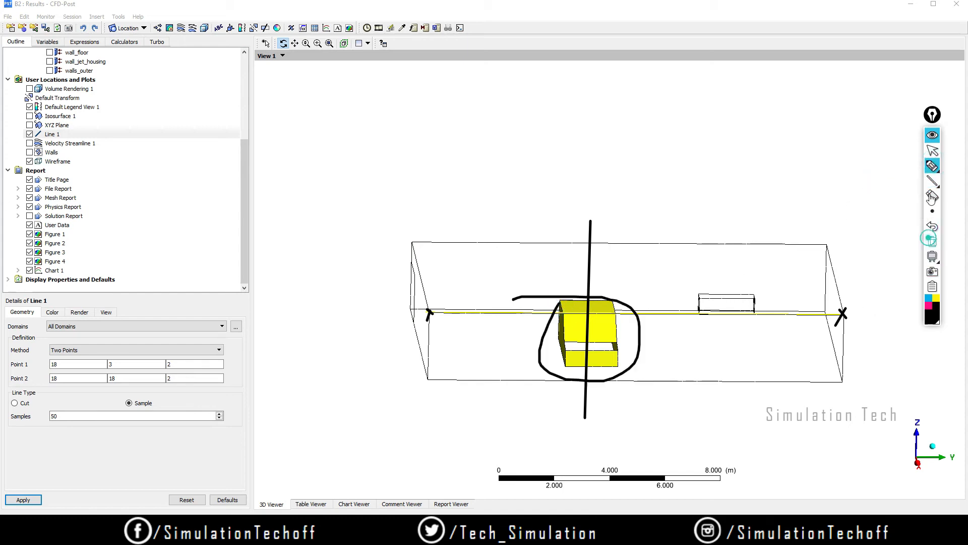
click(932, 241)
click(932, 151)
mouse_move(681, 342)
mouse_down()
mouse_move(730, 385)
mouse_move(728, 358)
mouse_up()
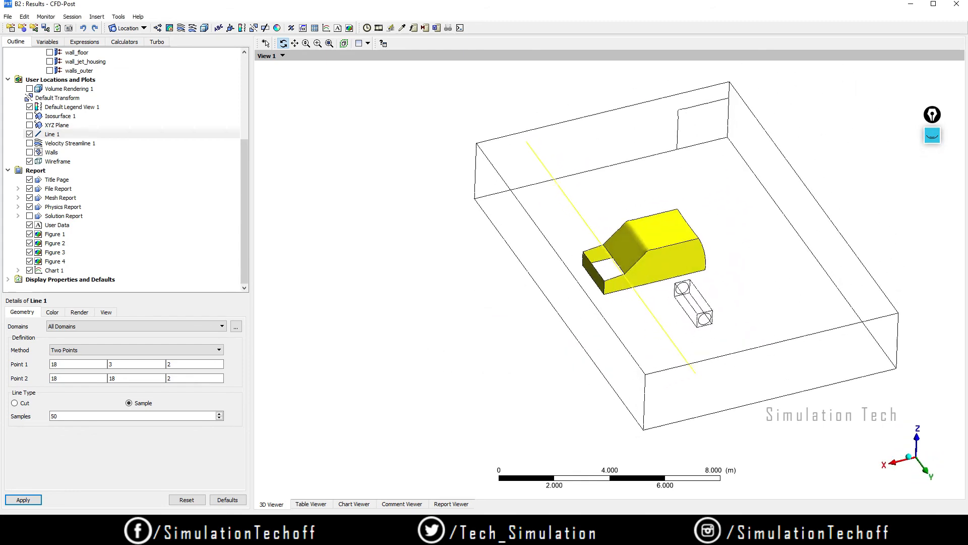
Step: Switch to the Google Meet window to check the meeting and return to CFD-Post
mouse_move(358, 533)
click(302, 482)
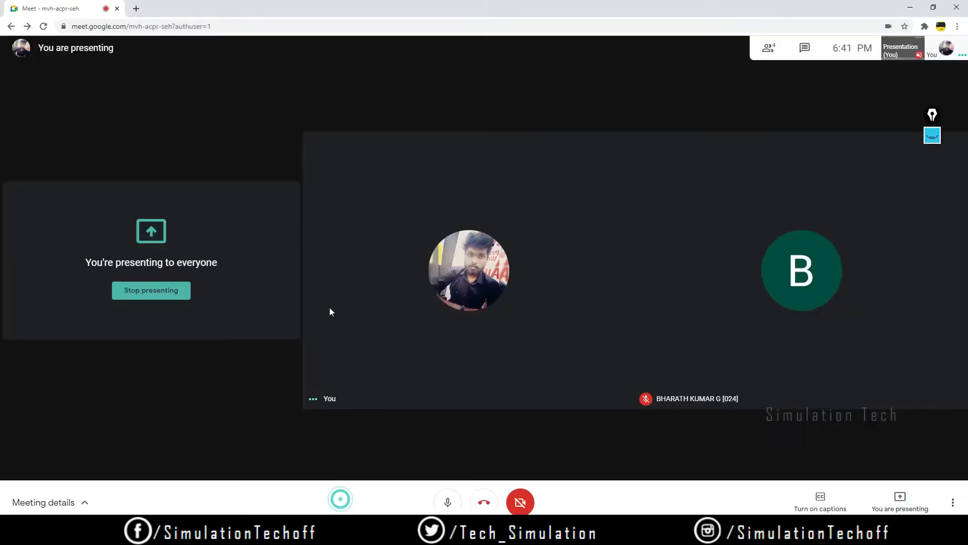
click(595, 95)
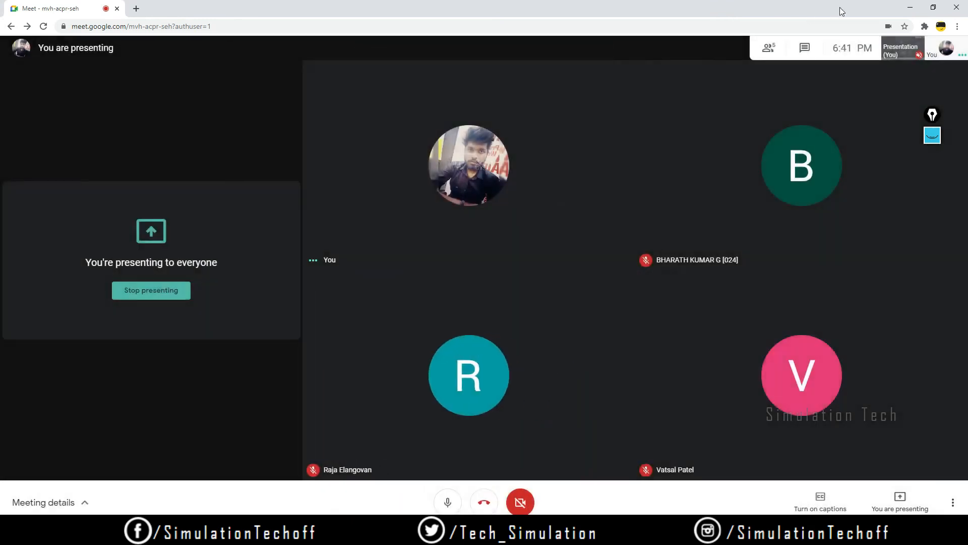
click(911, 8)
Step: Inspect the position of Line 1 relative to the car in 3D and return to the temperature chart
drag(679, 294, 683, 319)
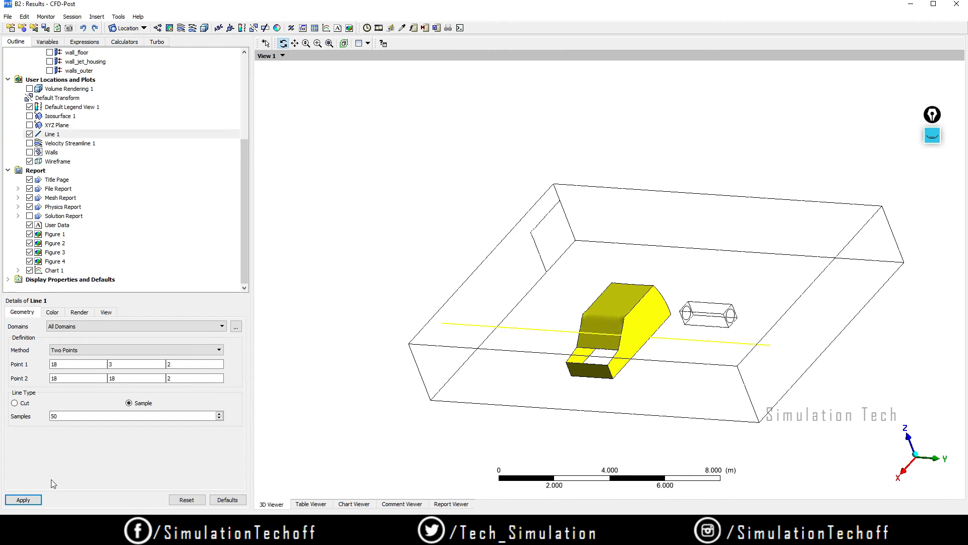
drag(492, 374, 424, 479)
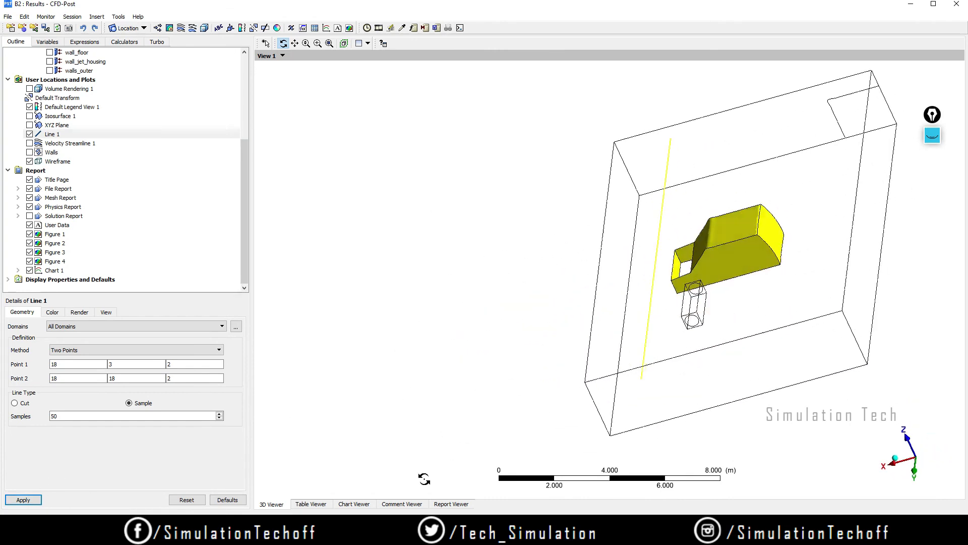
click(353, 504)
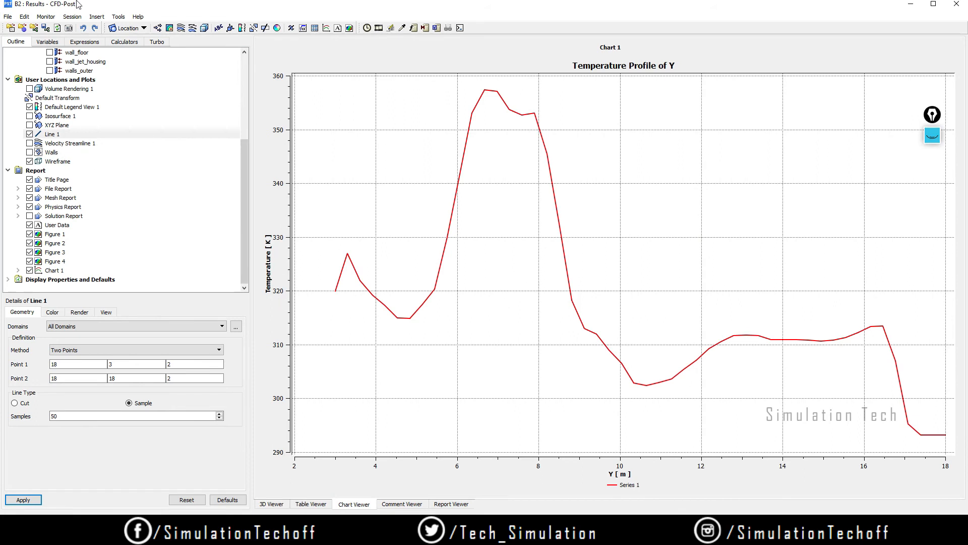
Step: Review the available location types and open the Function Calculator
click(137, 28)
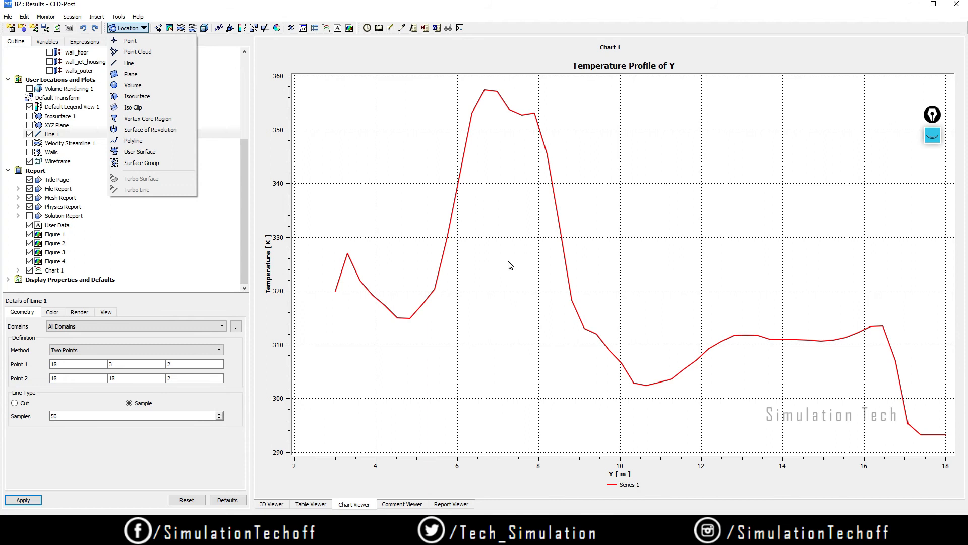
click(538, 300)
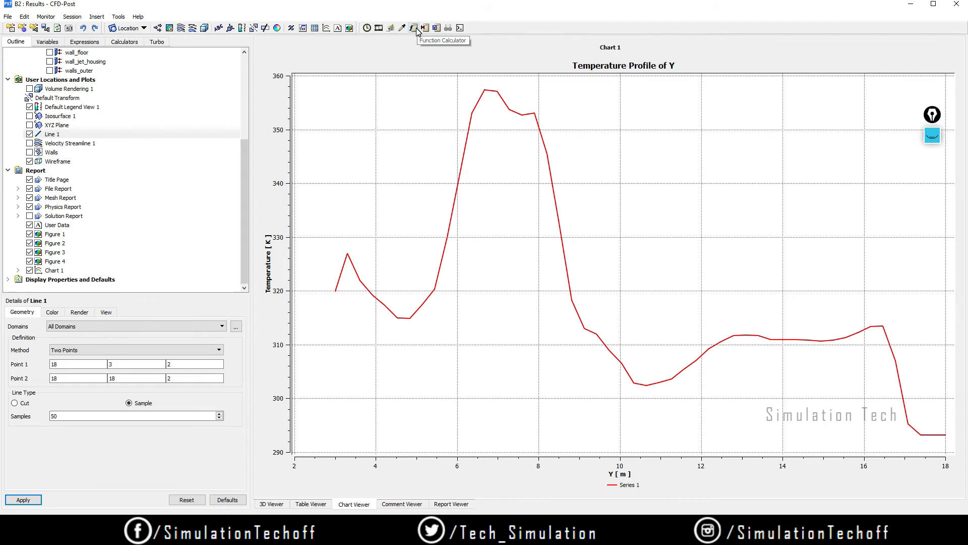
click(413, 28)
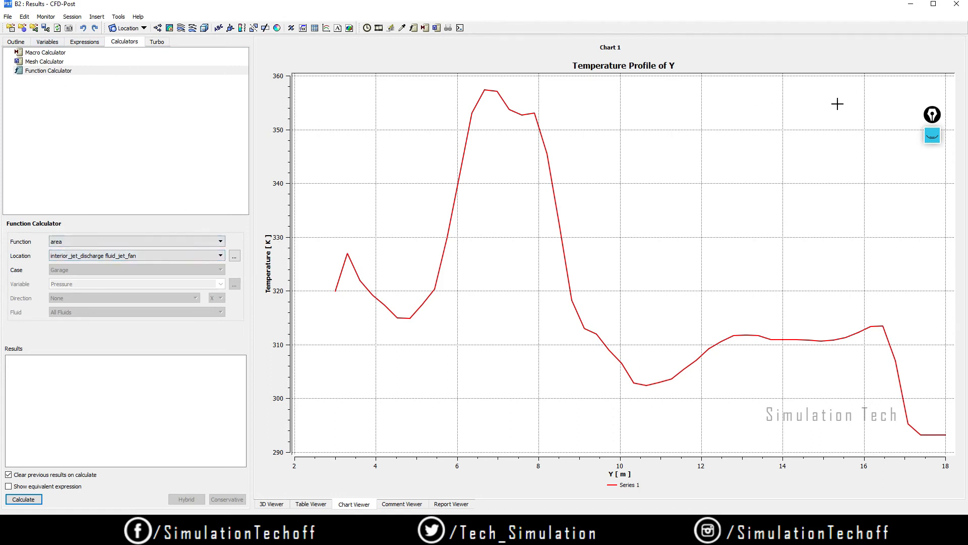
Step: Mark the Function, Location and Case fields of the Function Calculator with check marks and clear the annotations
click(928, 145)
click(933, 166)
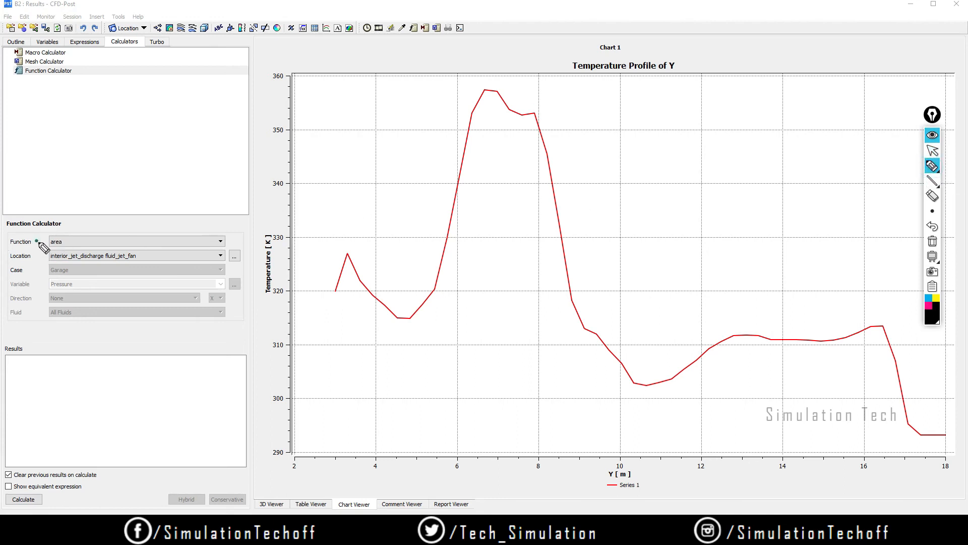
mouse_move(35, 241)
mouse_down()
mouse_move(47, 238)
mouse_move(35, 273)
mouse_up()
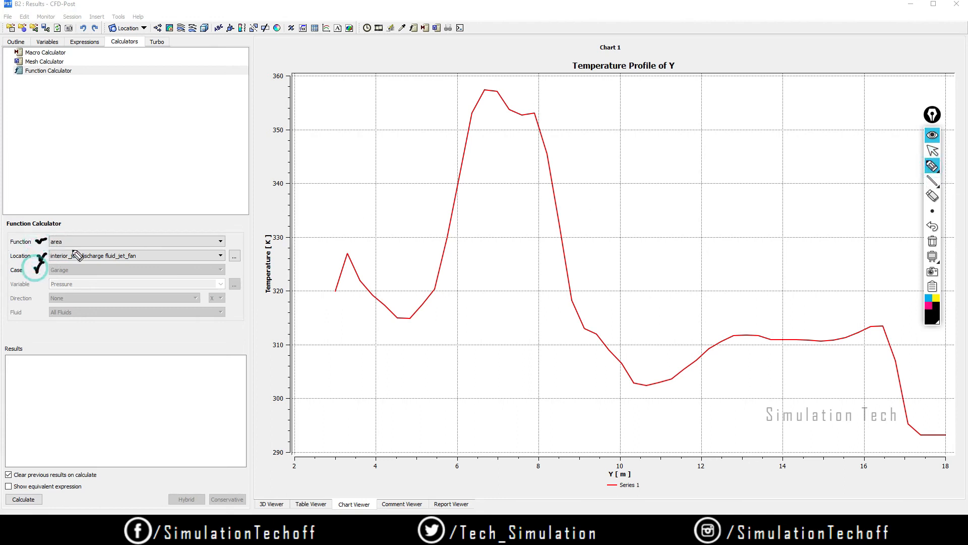
click(932, 241)
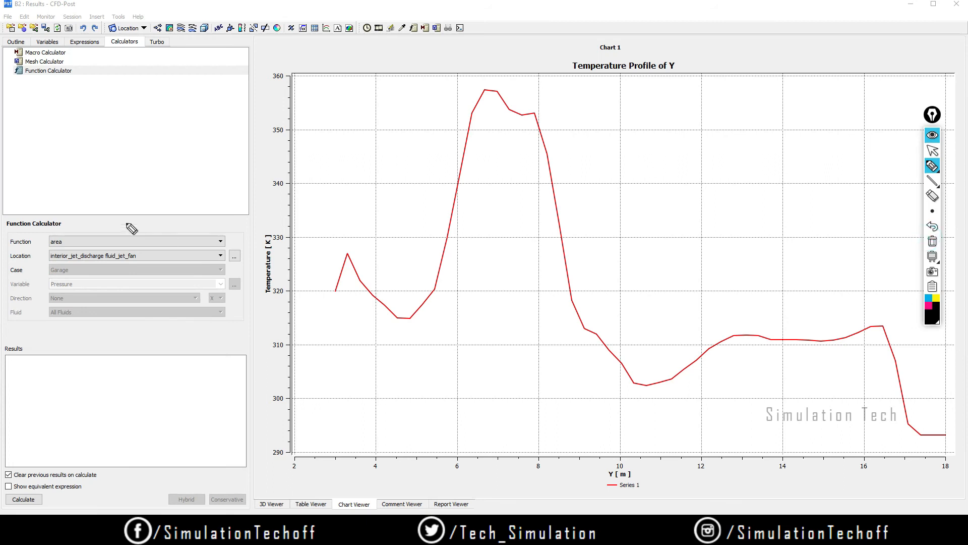
click(932, 150)
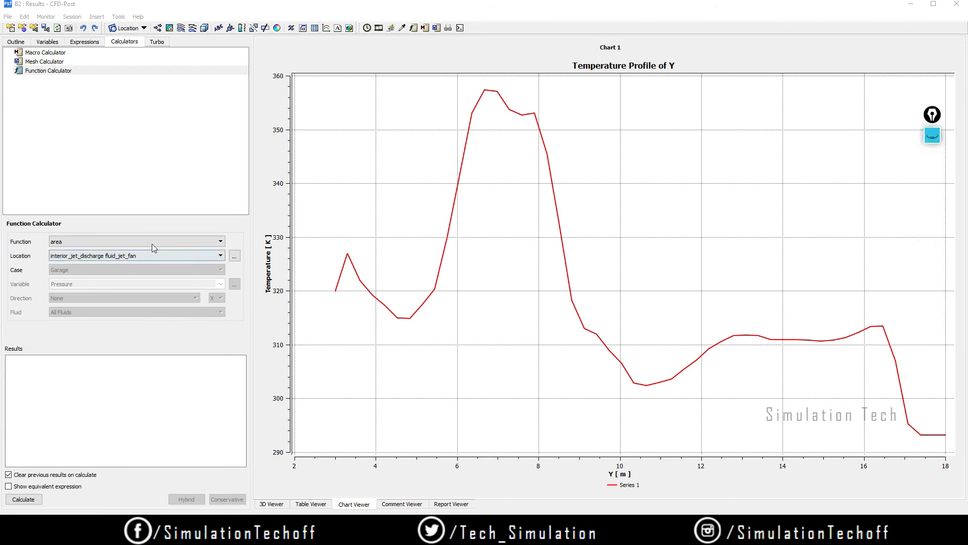
Step: Handwrite "Volume", "Integral" and a boxed "CO2" over the temperature chart and clear the annotations
mouse_move(931, 134)
click(932, 166)
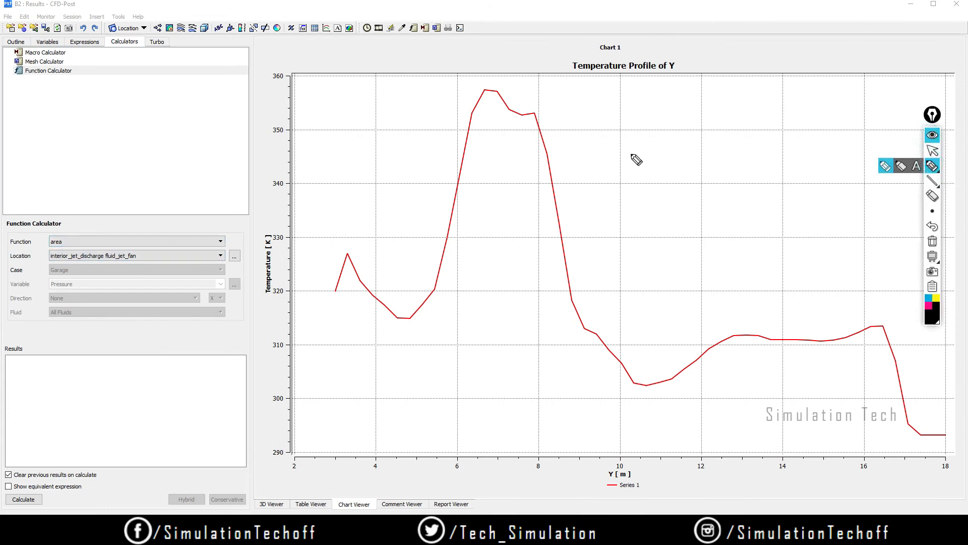
drag(632, 153, 714, 157)
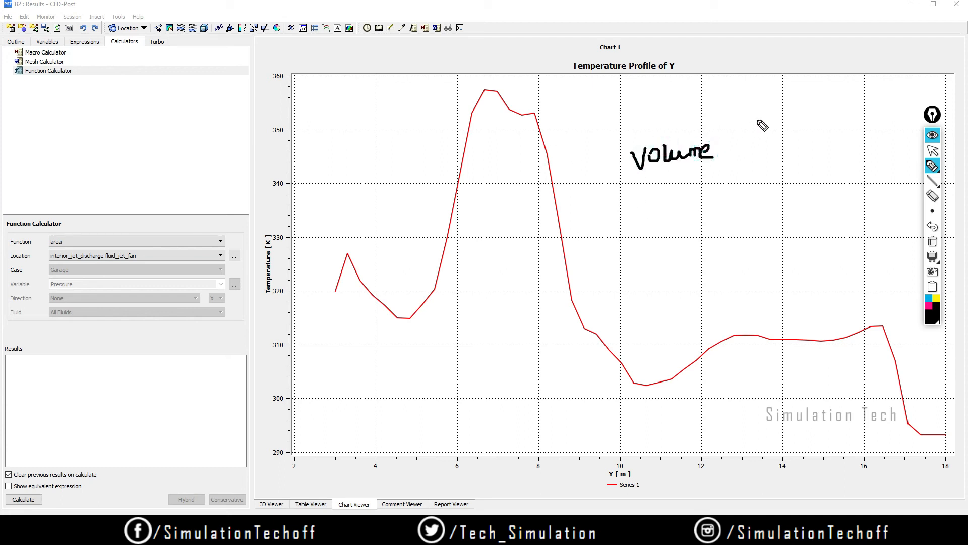
mouse_move(739, 112)
mouse_down()
mouse_move(780, 145)
mouse_move(794, 127)
mouse_move(841, 121)
mouse_move(838, 103)
mouse_move(849, 132)
mouse_up()
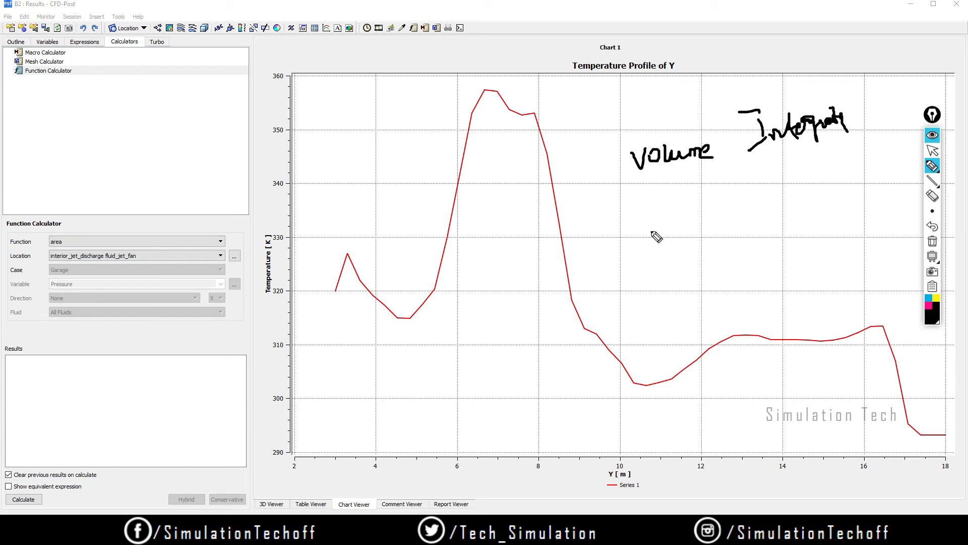
drag(678, 217, 712, 231)
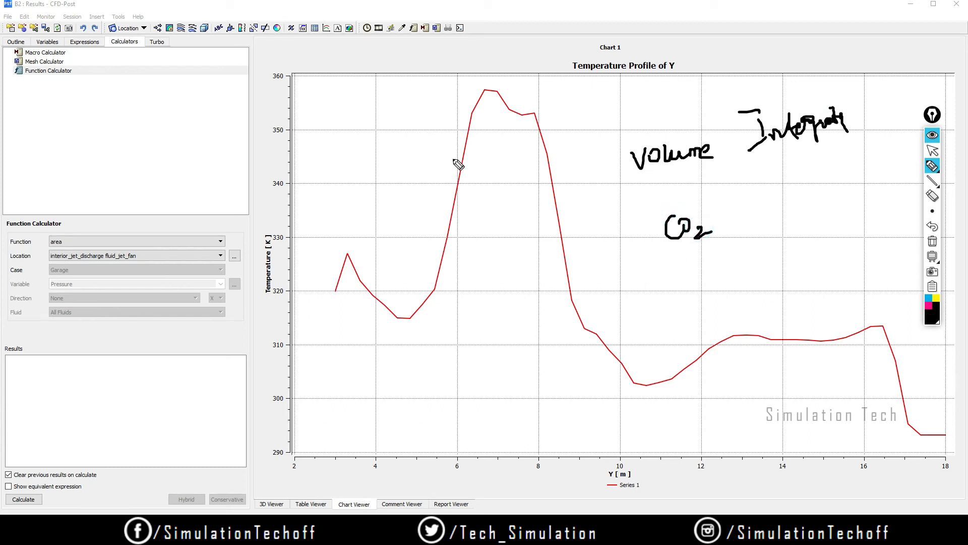
drag(642, 207, 650, 238)
mouse_move(632, 194)
mouse_down()
mouse_move(734, 203)
mouse_move(610, 232)
mouse_up()
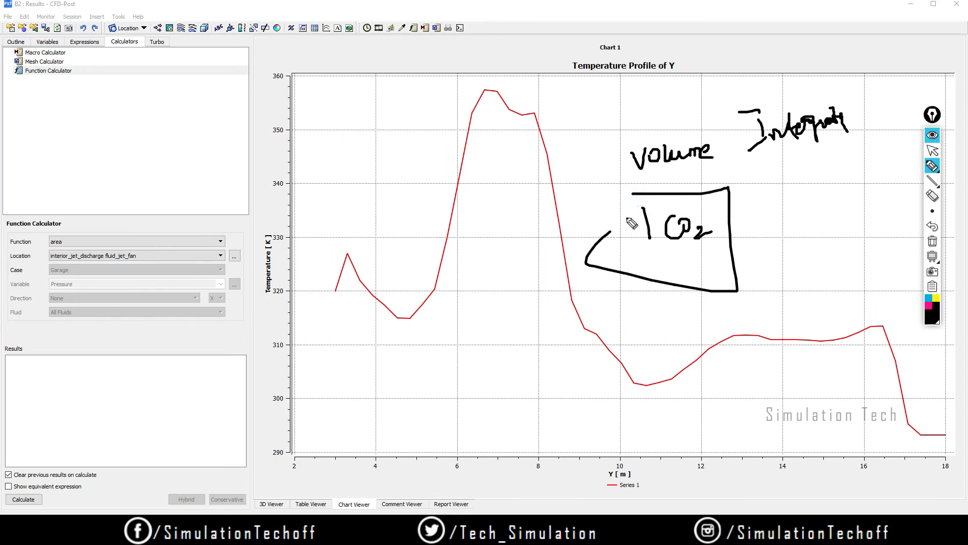
click(932, 242)
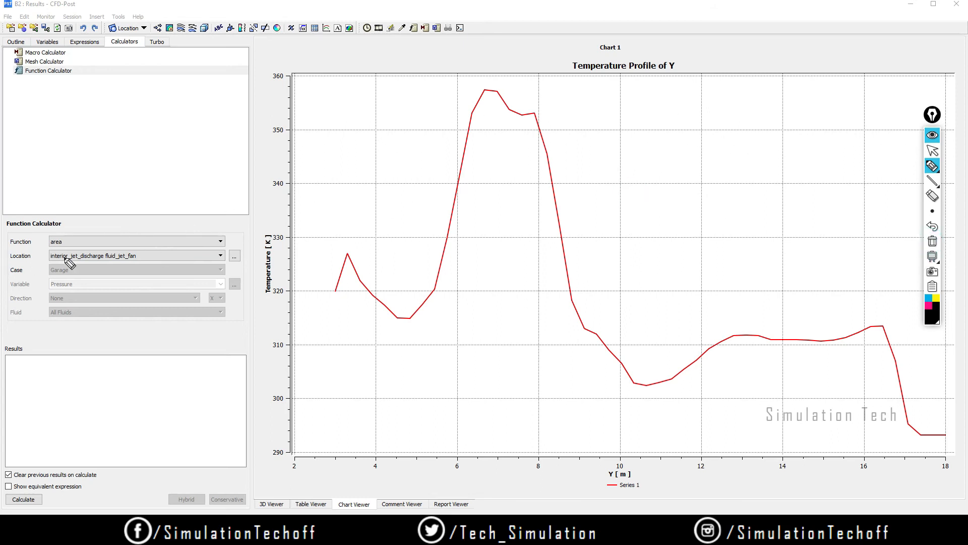
click(930, 151)
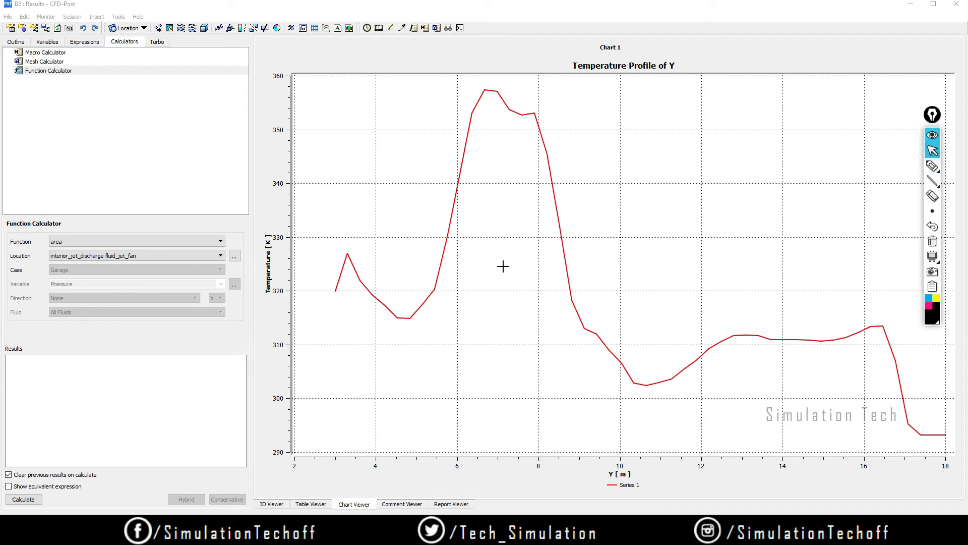
Step: Calculate the volumeInt function of Co2.Mass Fraction on fluid_main_garage
click(138, 243)
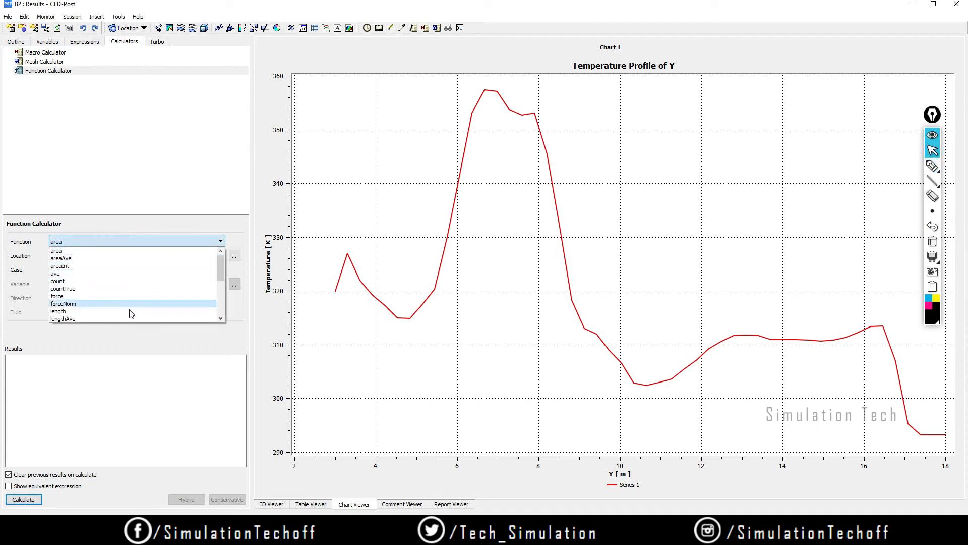
drag(220, 266, 218, 308)
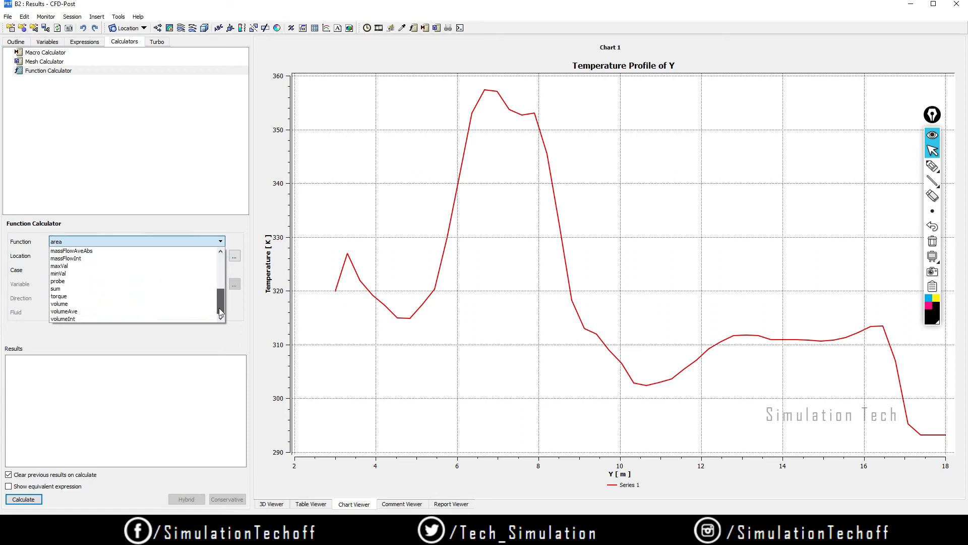
click(120, 319)
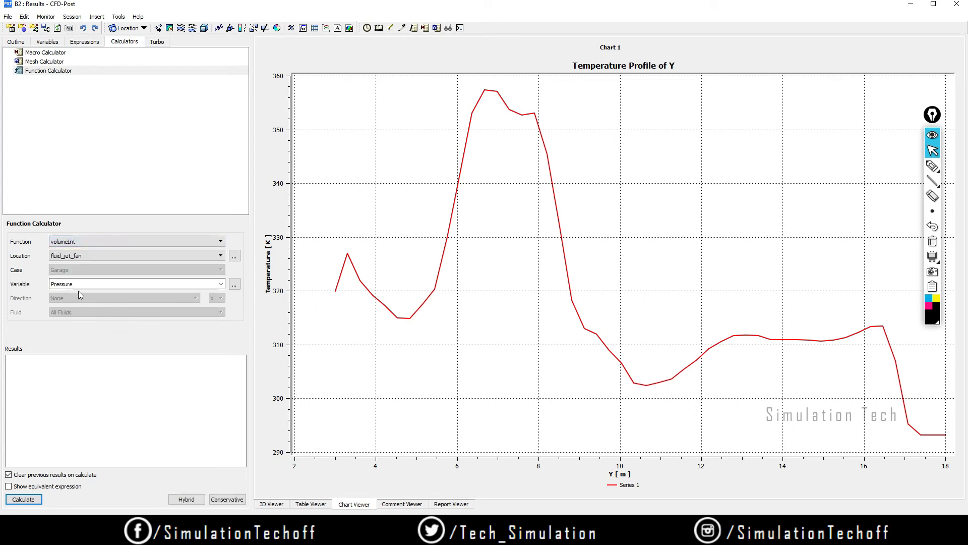
click(98, 255)
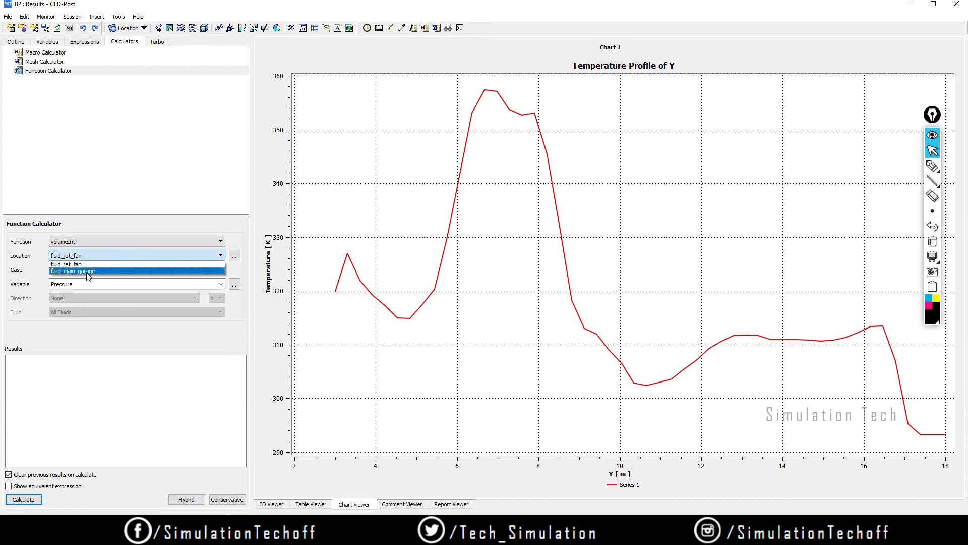
click(107, 271)
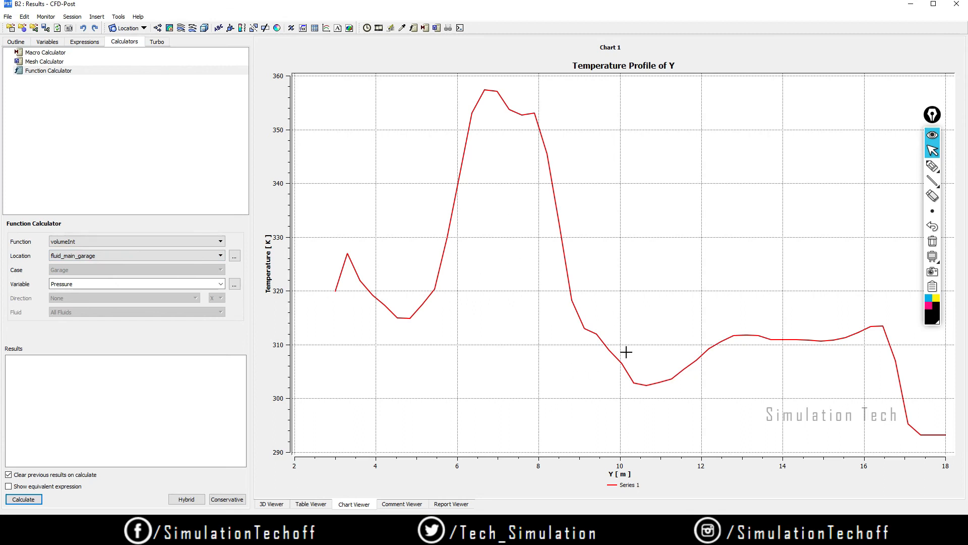
click(221, 285)
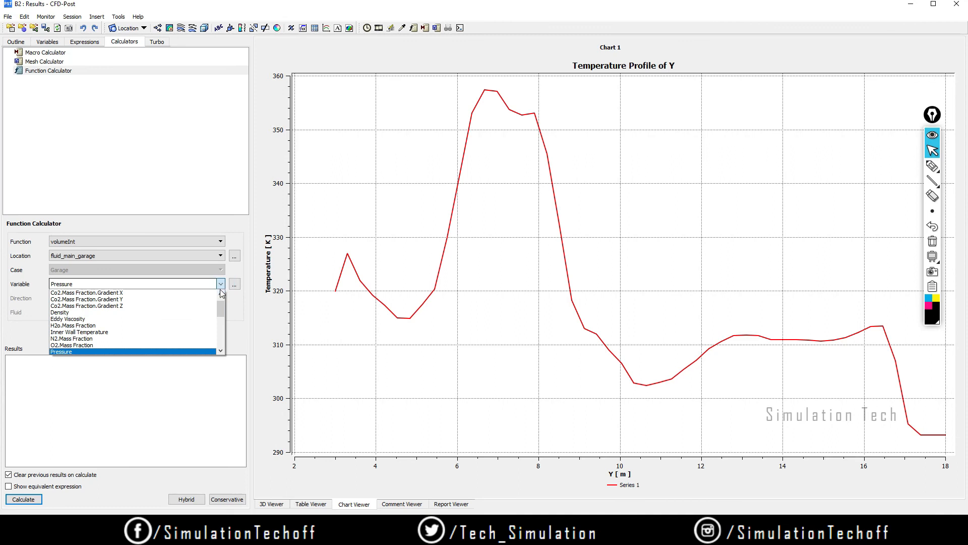
scroll(222, 312, up, 1)
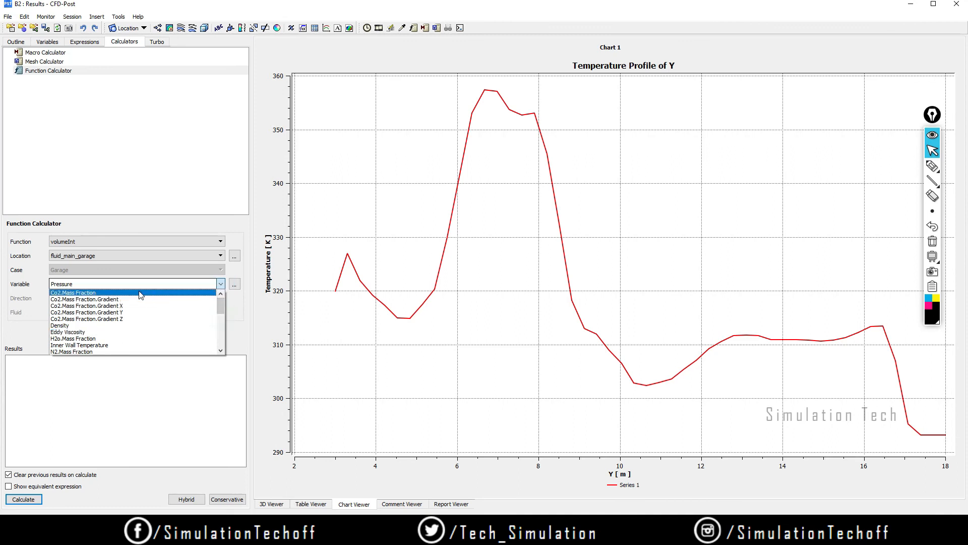
click(133, 293)
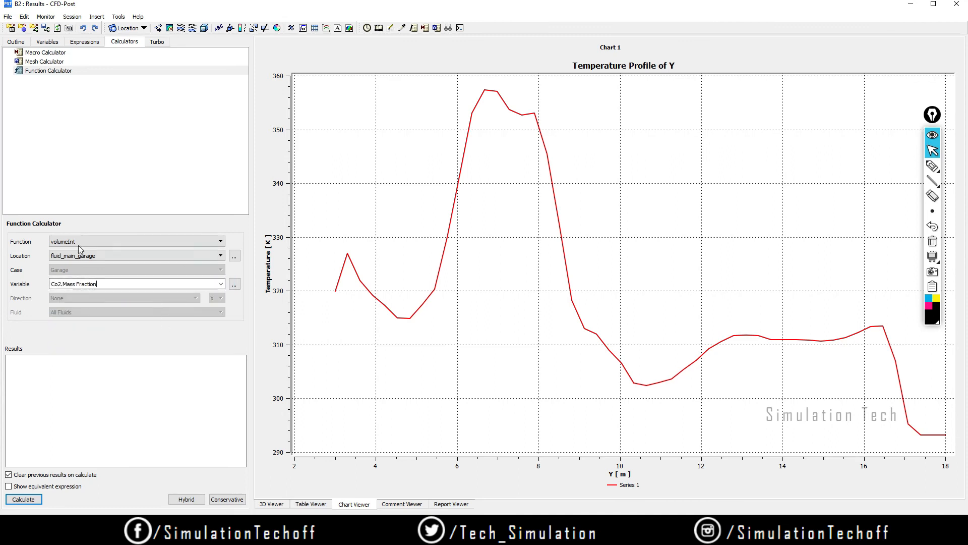
click(16, 500)
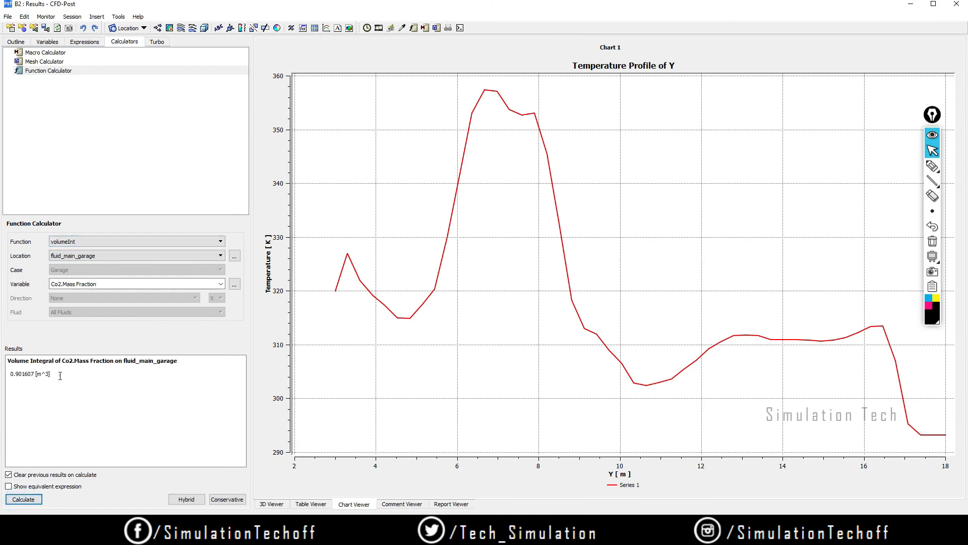
Step: Examine the heading and value of the CO2 volume integral in the calculator results
drag(60, 375, 6, 376)
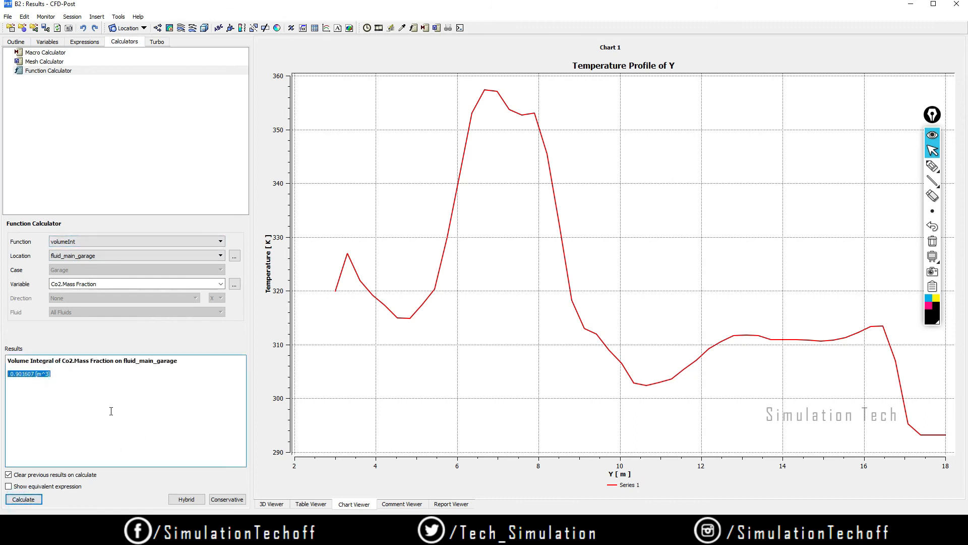
drag(7, 360, 123, 363)
click(127, 401)
drag(63, 379, 16, 379)
click(147, 392)
key(ctrl+a)
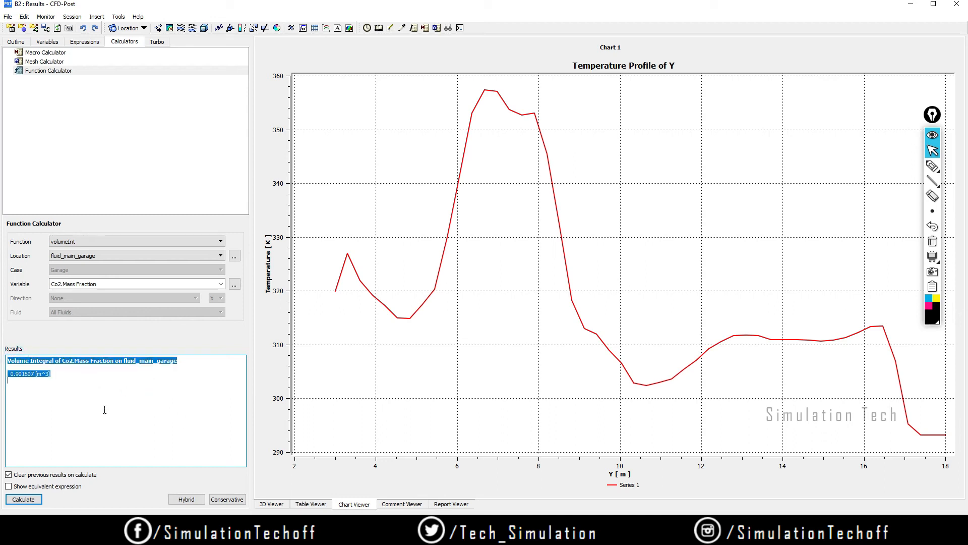
click(104, 410)
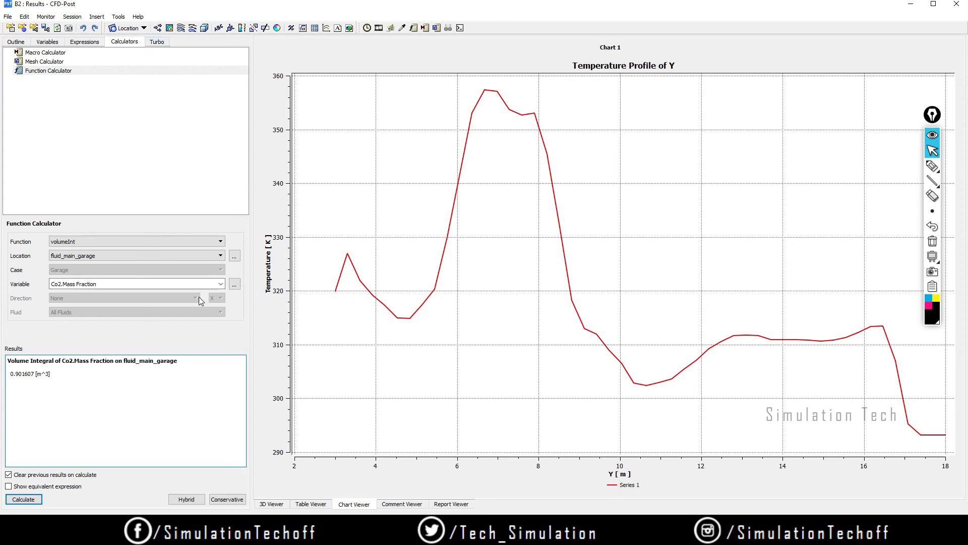
Step: Calculate the volumeAve function of Co2.Mass Fraction on fluid_main_garage
click(95, 243)
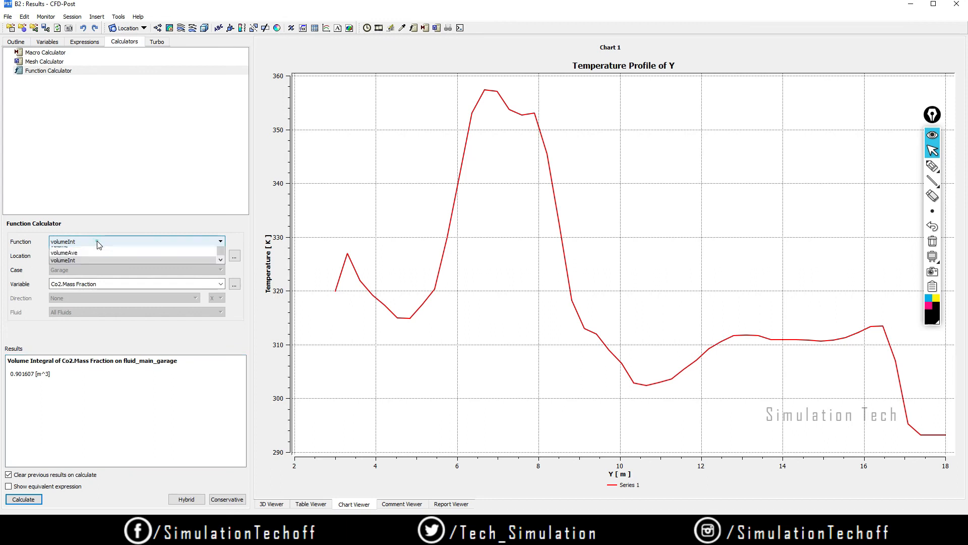
click(94, 312)
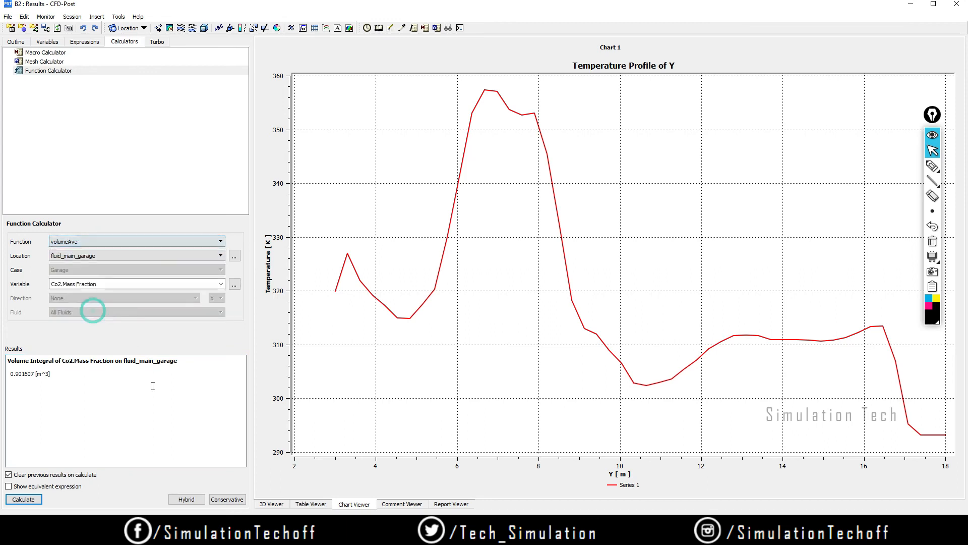
click(24, 500)
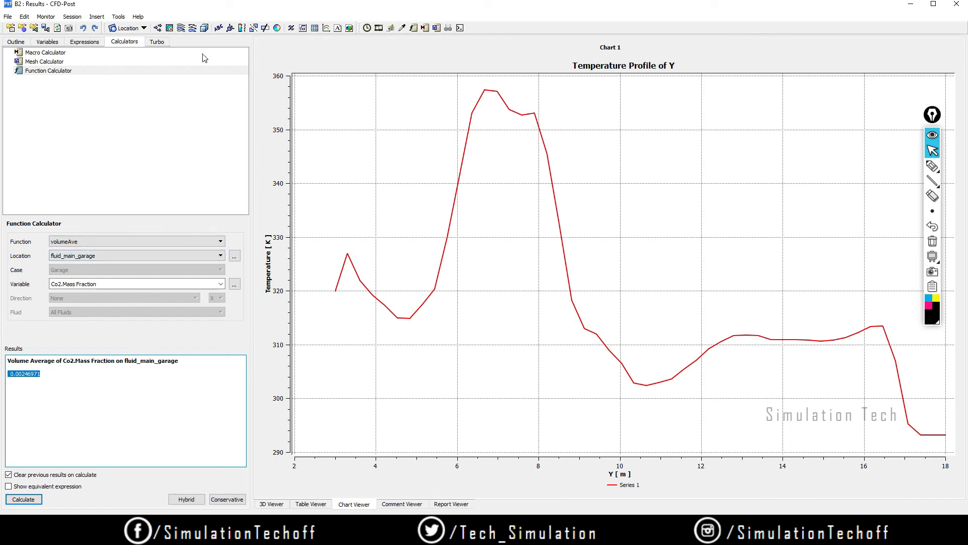
Step: Create a new expression named "Pressure Drop"
click(83, 44)
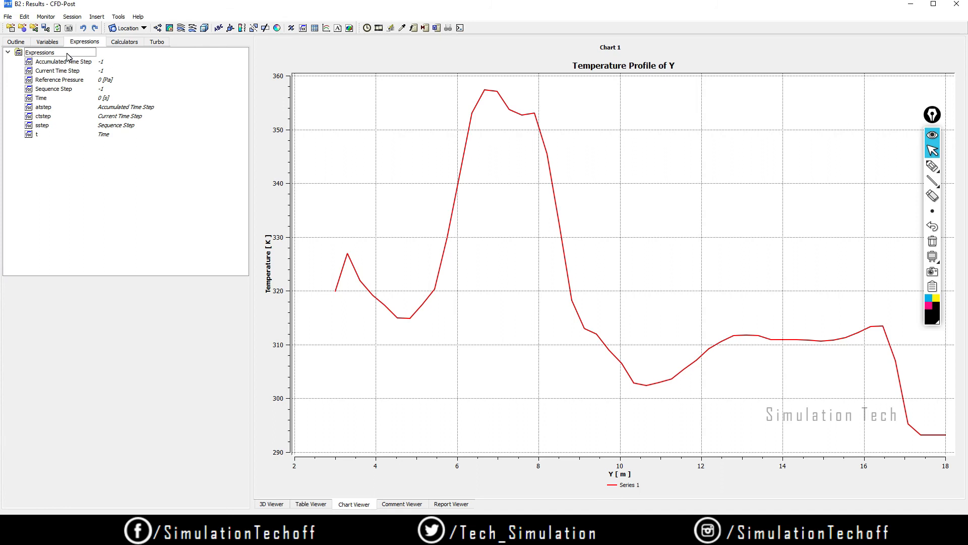
right_click(68, 55)
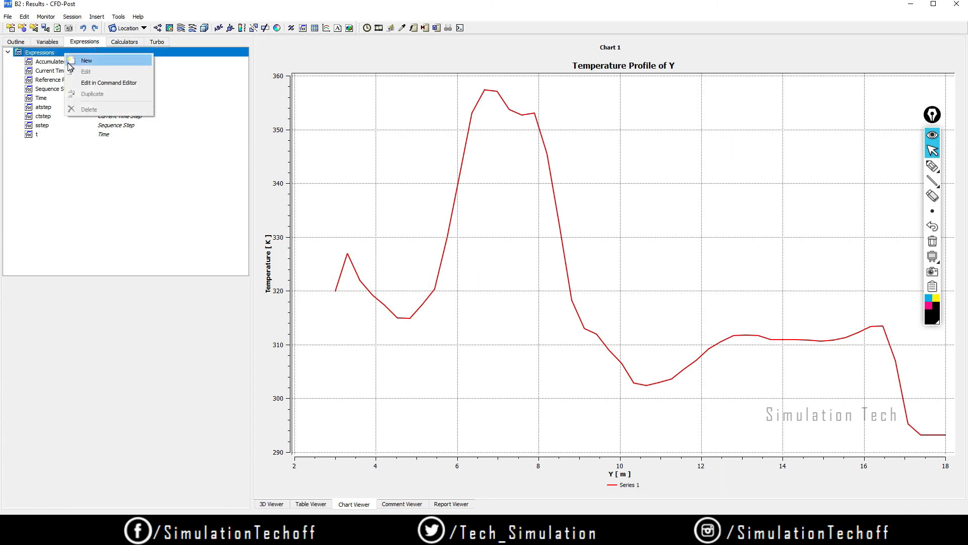
click(86, 62)
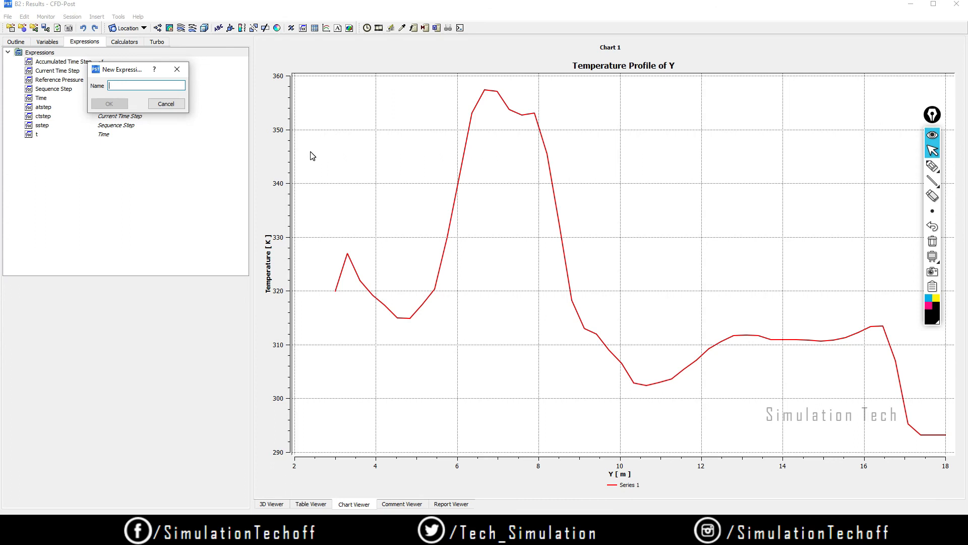
text(Pressure dr)
key(BackSpace)
key(BackSpace)
key(BackSpace)
text(Drop)
click(106, 104)
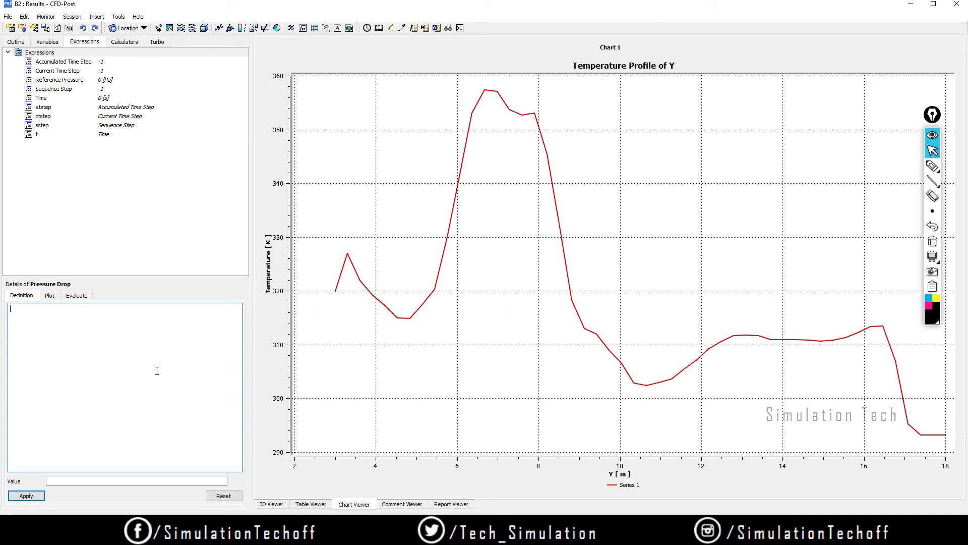
Step: Start the Pressure Drop definition with the CFD-Post ave function applied to the Pressure variable
right_click(23, 316)
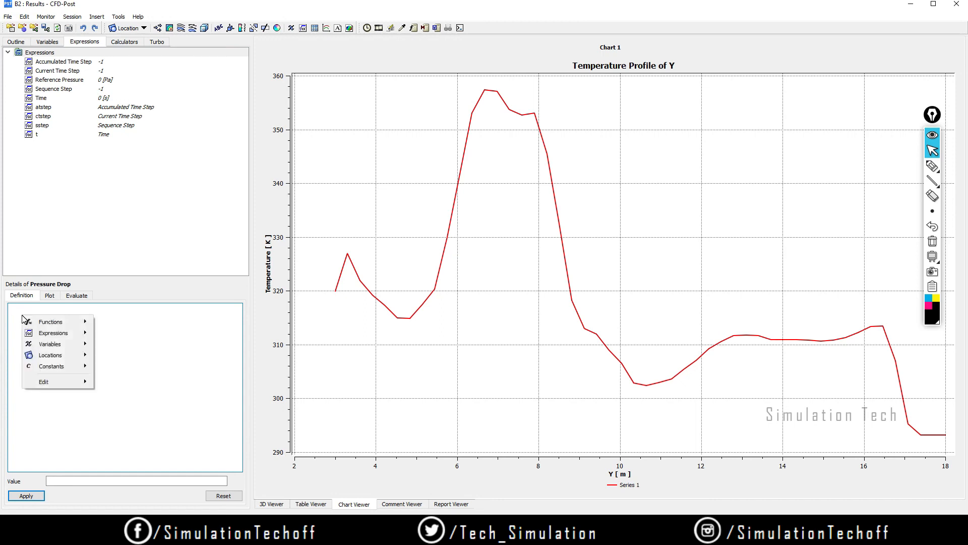
mouse_move(58, 325)
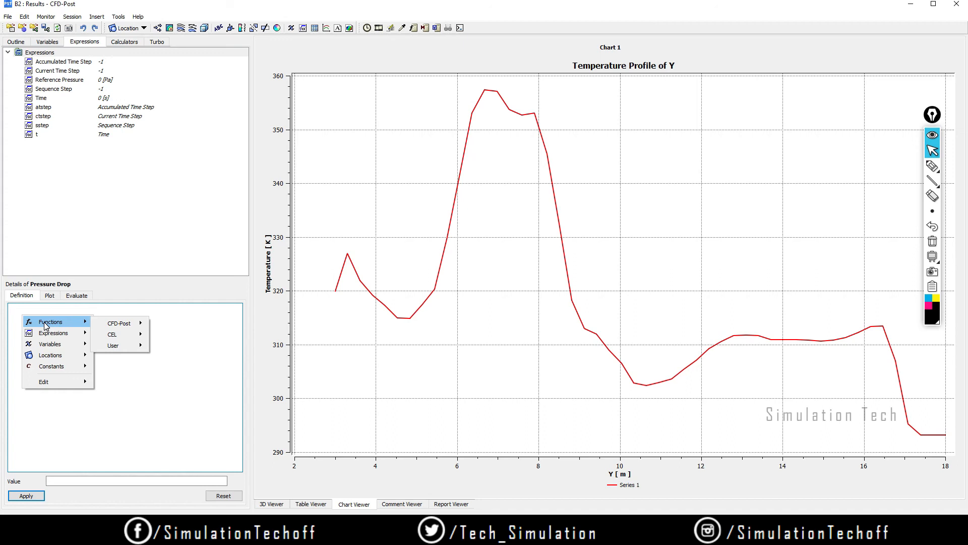
mouse_move(111, 327)
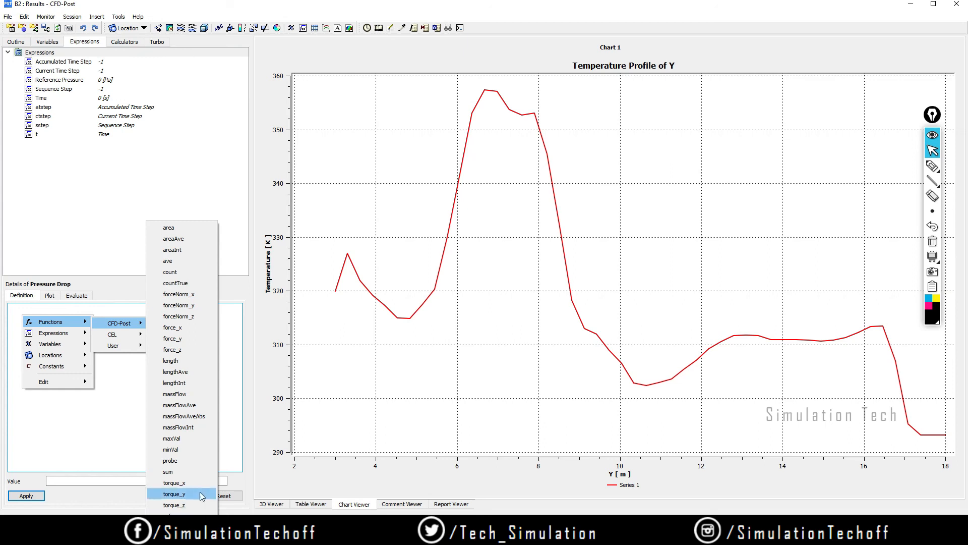
click(167, 261)
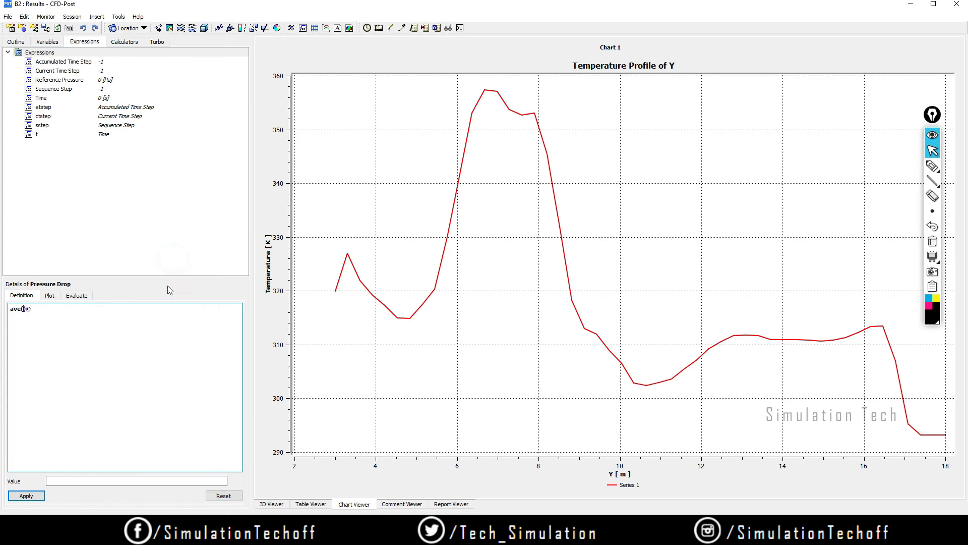
right_click(23, 311)
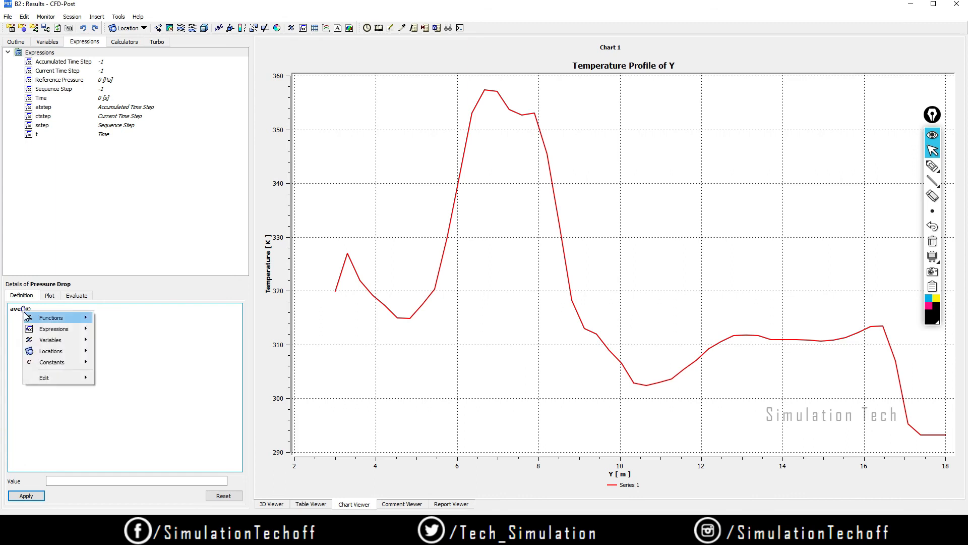
mouse_move(26, 315)
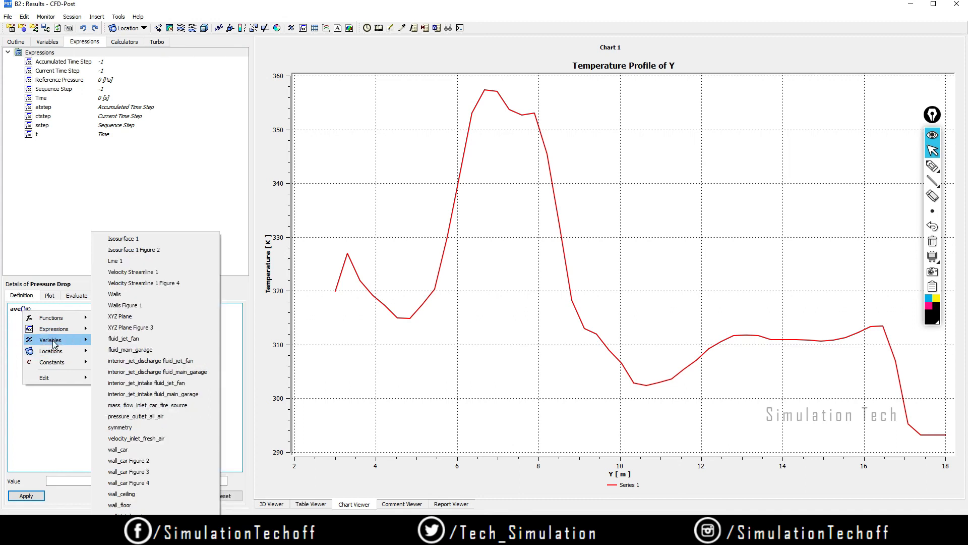
click(118, 349)
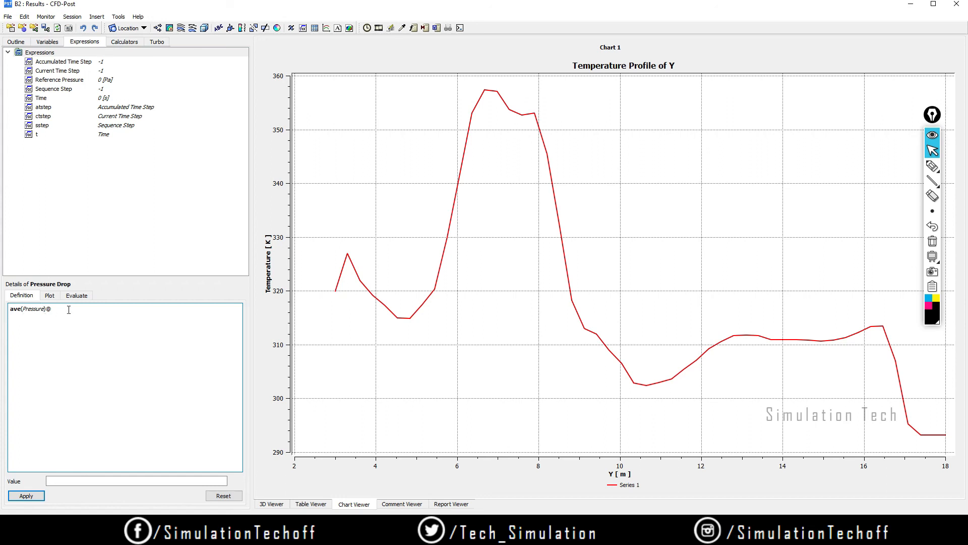
Step: Switch to the Google Meet call to admit each waiting participant, returning to CFD-Post after each admission
mouse_move(348, 525)
click(338, 480)
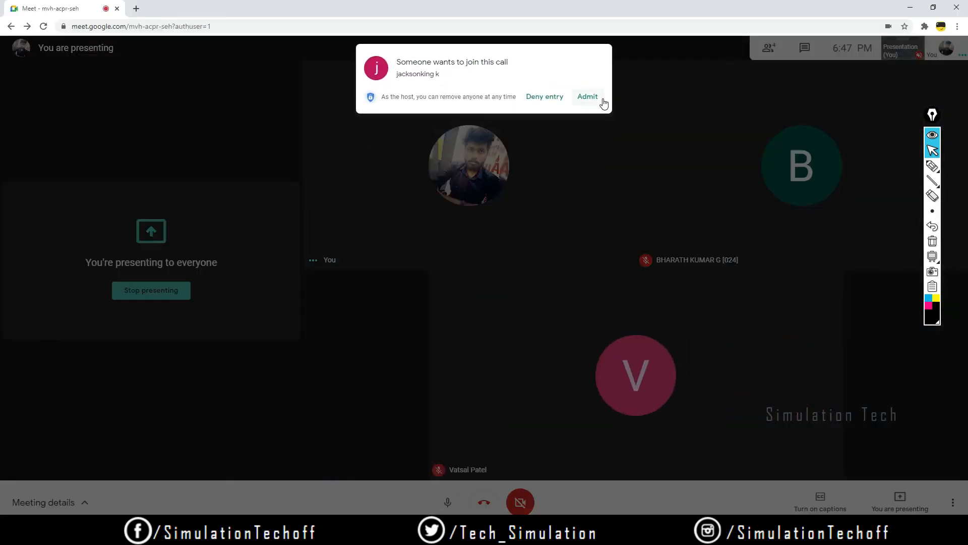
click(588, 97)
click(910, 7)
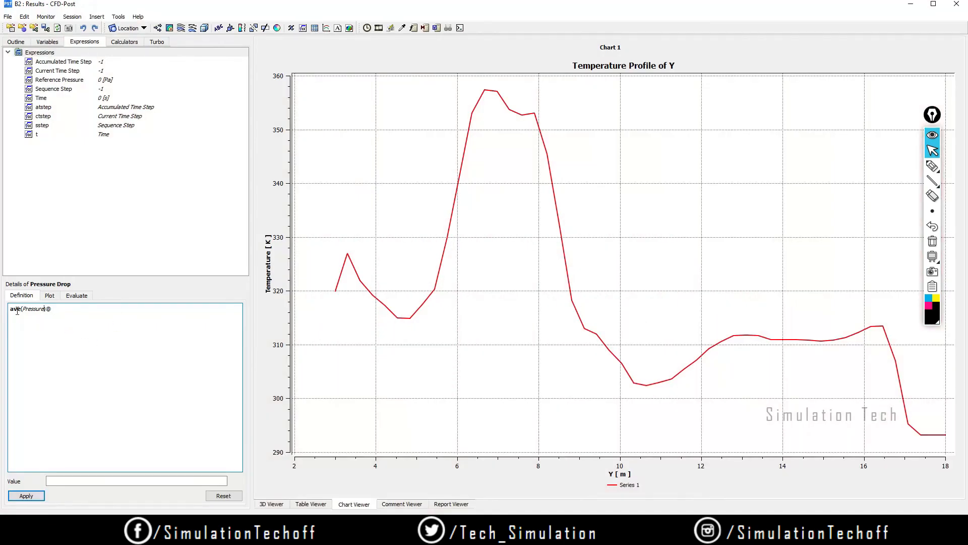
click(61, 308)
click(350, 504)
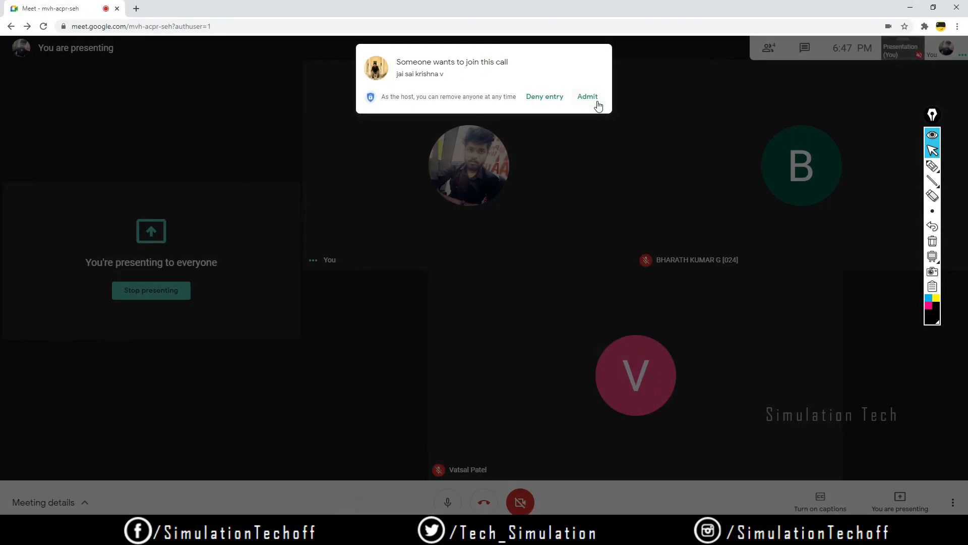
click(596, 100)
click(911, 7)
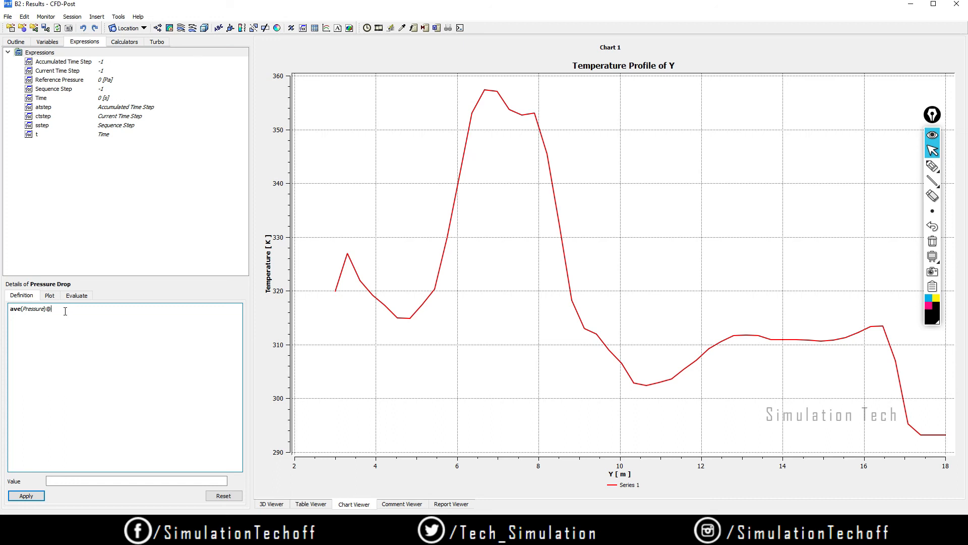
Step: Clear the entire definition of the Pressure Drop expression
key(BackSpace)
key(BackSpace)
key(BackSpace)
key(BackSpace)
key(BackSpace)
key(ctrl+a)
key(Delete)
Step: Insert the CFD-Post ave function in the empty Pressure Drop definition with Pressure as its variable
right_click(16, 313)
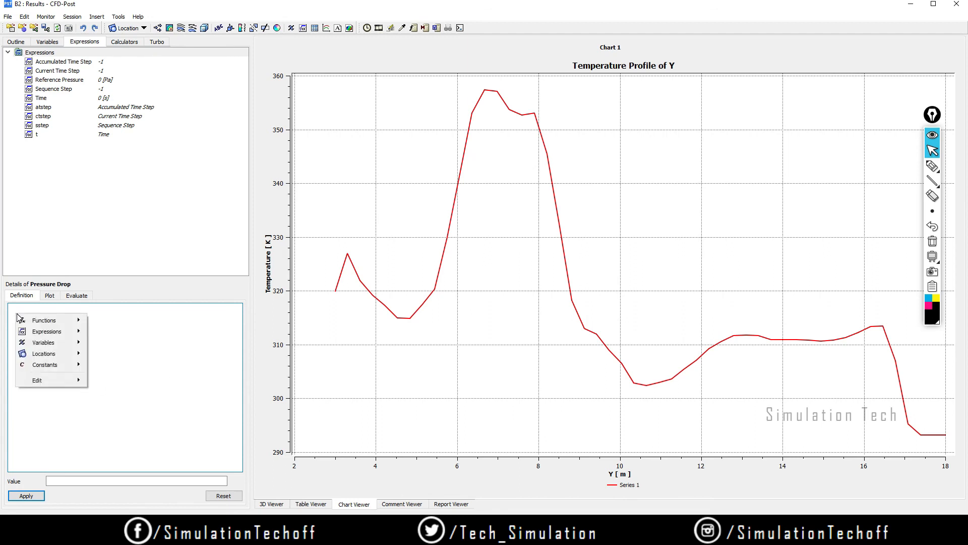
mouse_move(23, 321)
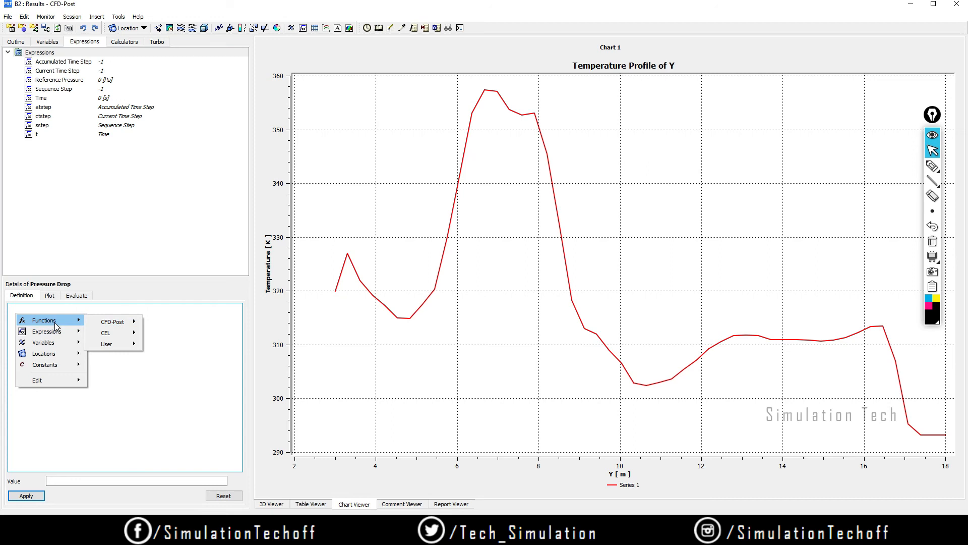
mouse_move(112, 325)
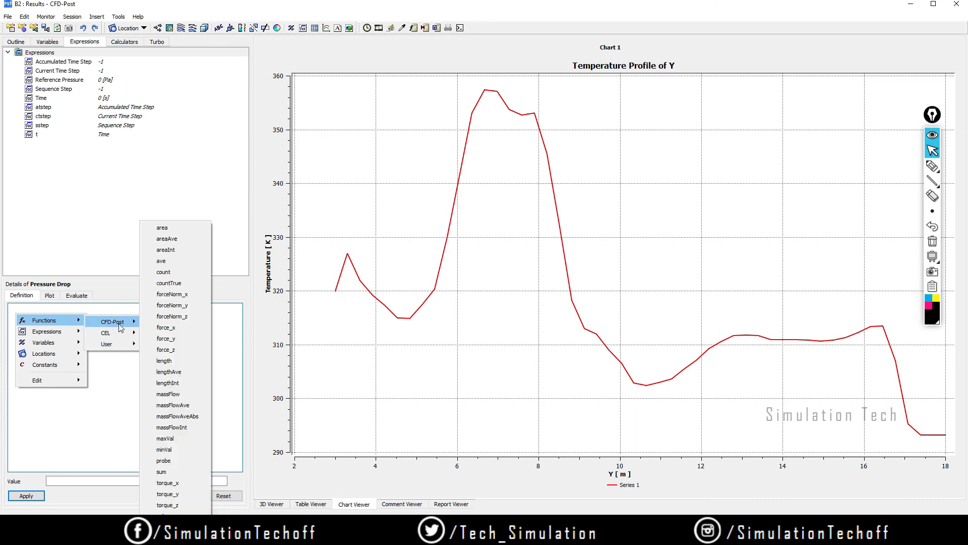
click(169, 261)
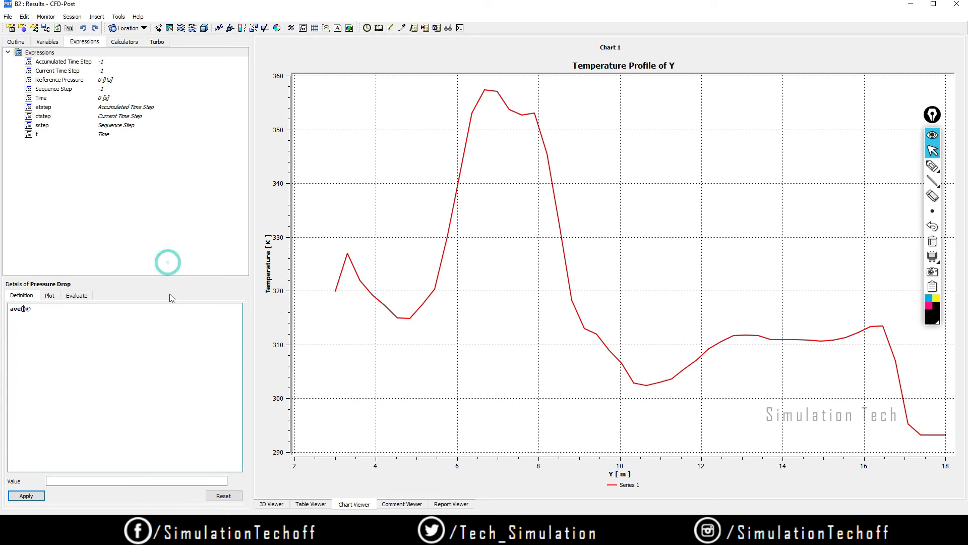
right_click(24, 308)
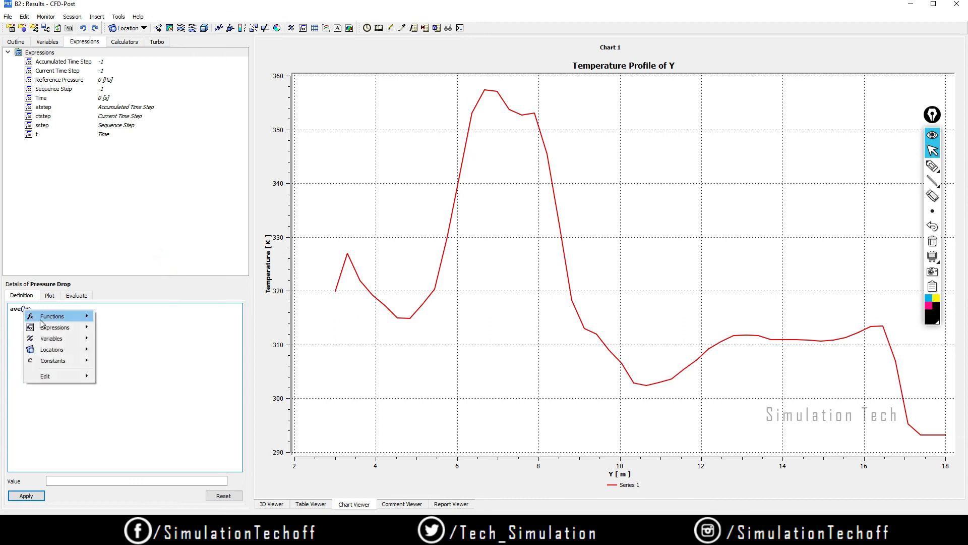
mouse_move(46, 330)
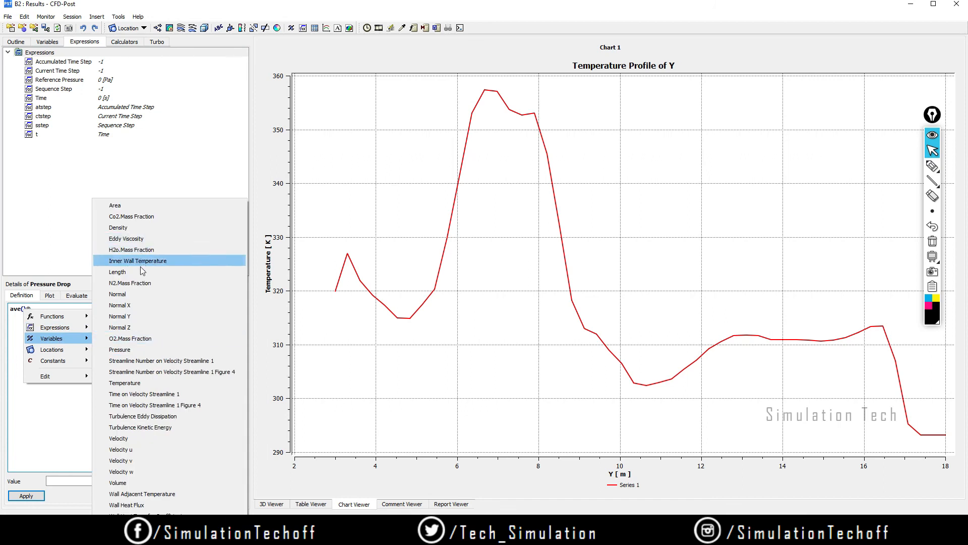
click(143, 353)
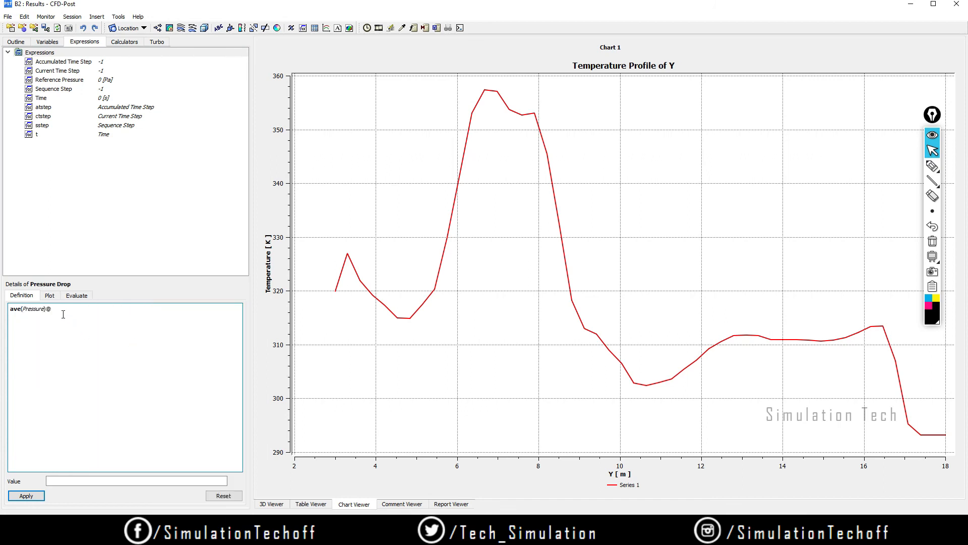
Step: Add the location velocity_inlet_fresh_air after the @ in the Pressure Drop definition and apply the expression
click(64, 311)
right_click(62, 309)
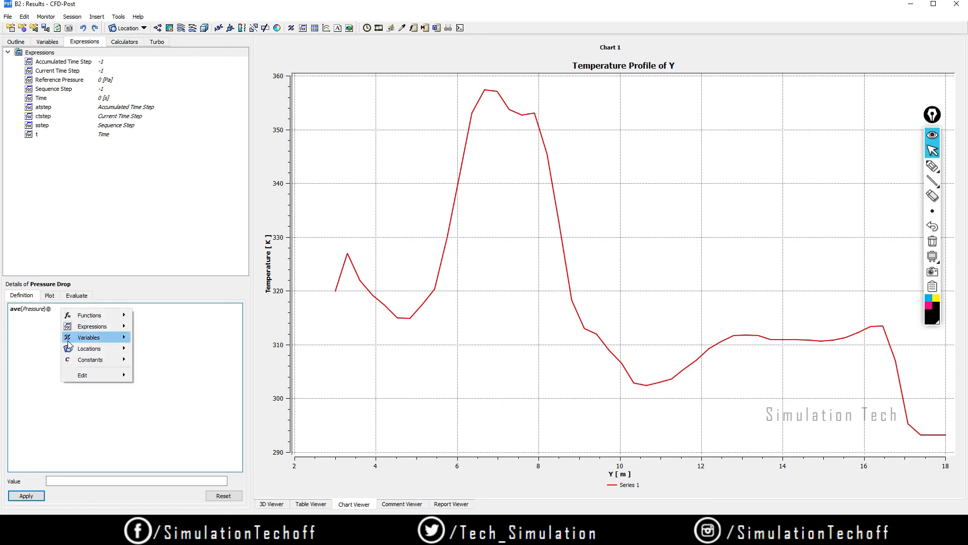
mouse_move(113, 352)
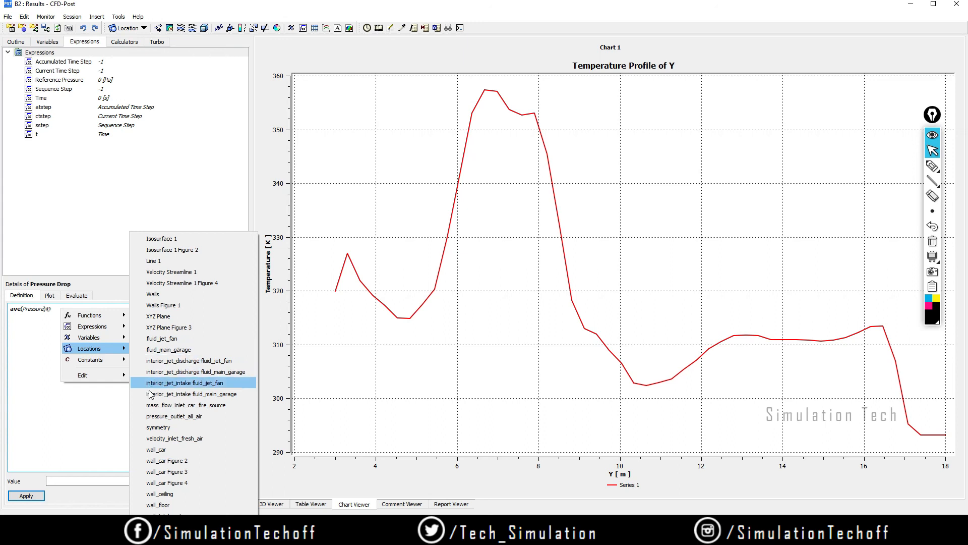
click(180, 439)
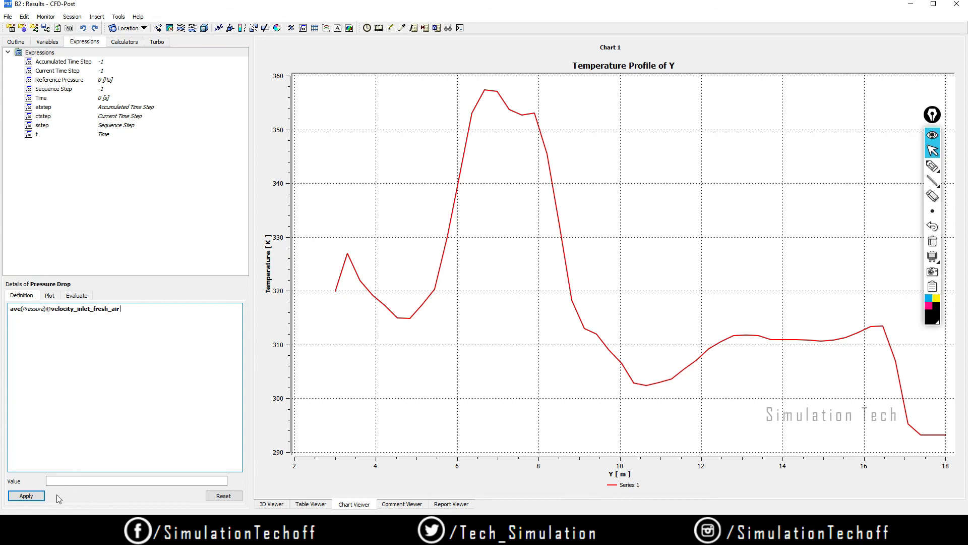
click(26, 496)
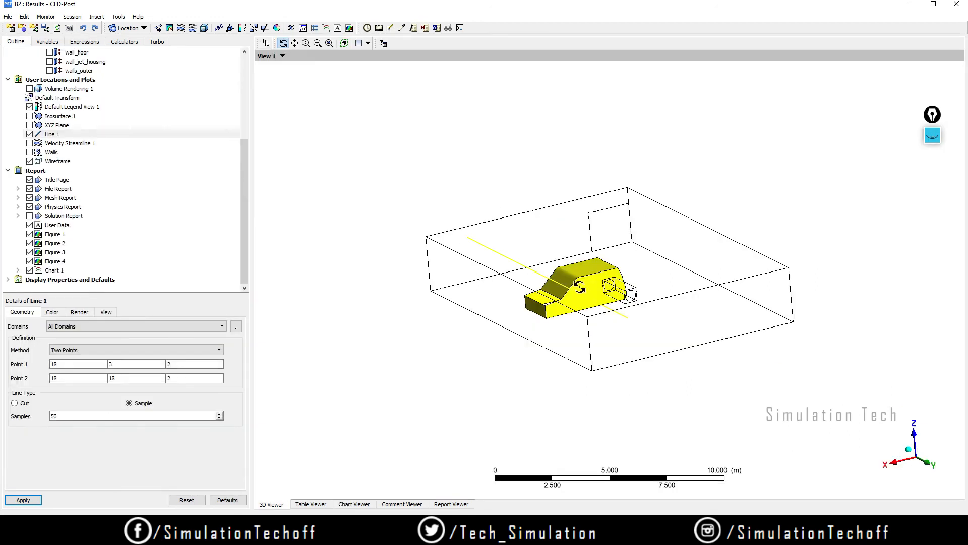
Step: Inspect the garage model and Line 1 from another angle, then switch to the Google Meet call
drag(575, 282, 608, 288)
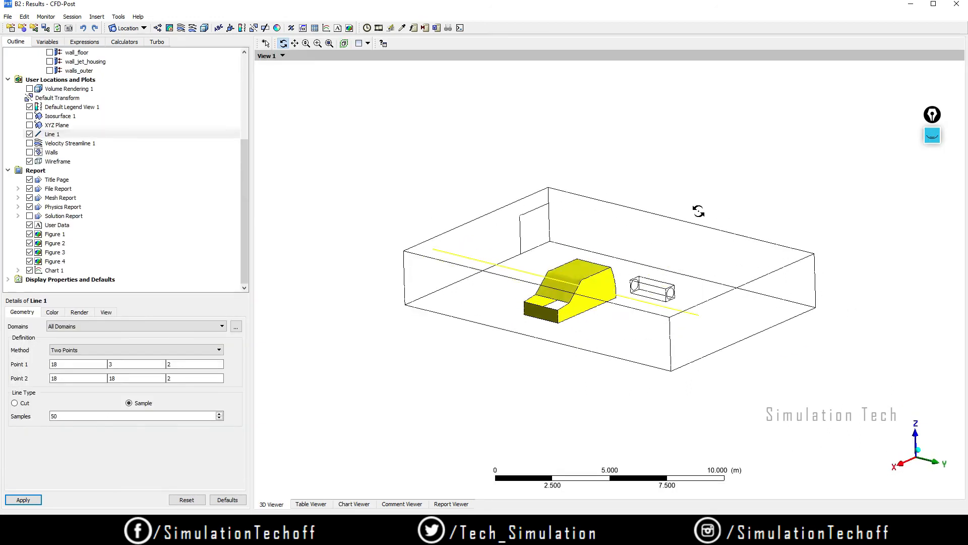
click(353, 532)
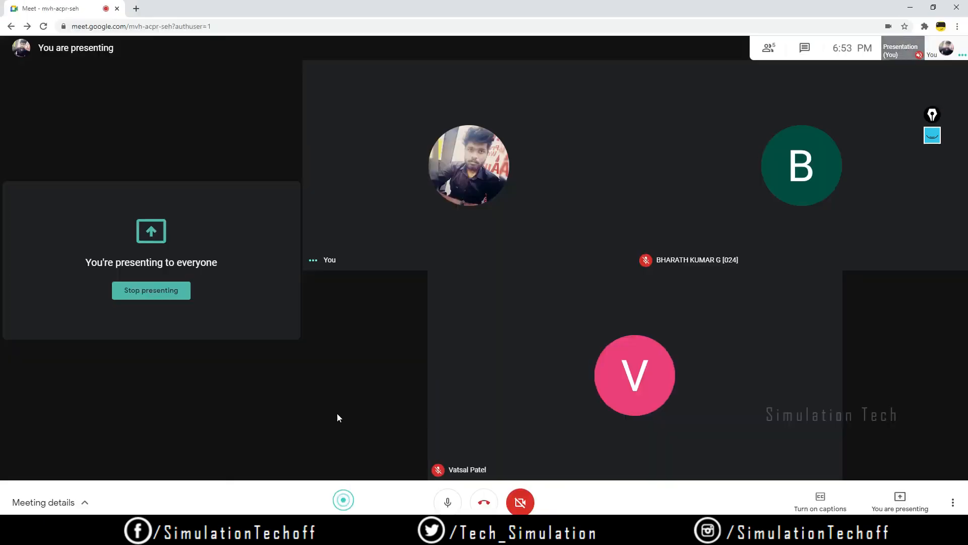